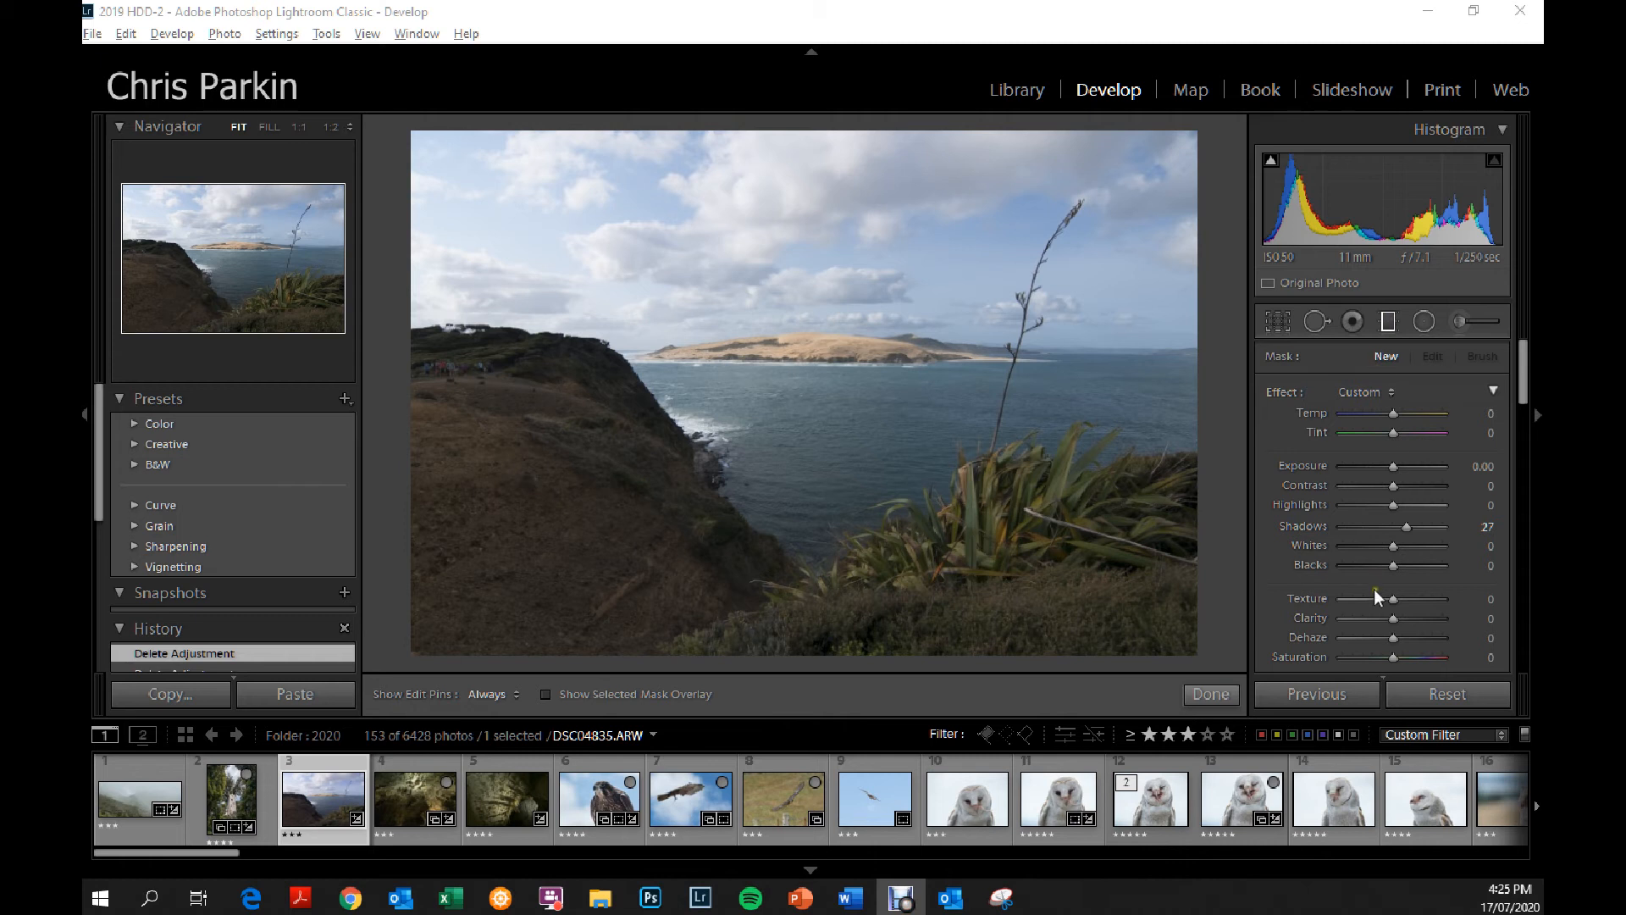
Add a graduated filter running from the sky down to the sea and set its exposure to -4.00.
{"action": "left_click", "coordinate": [1388, 321]}
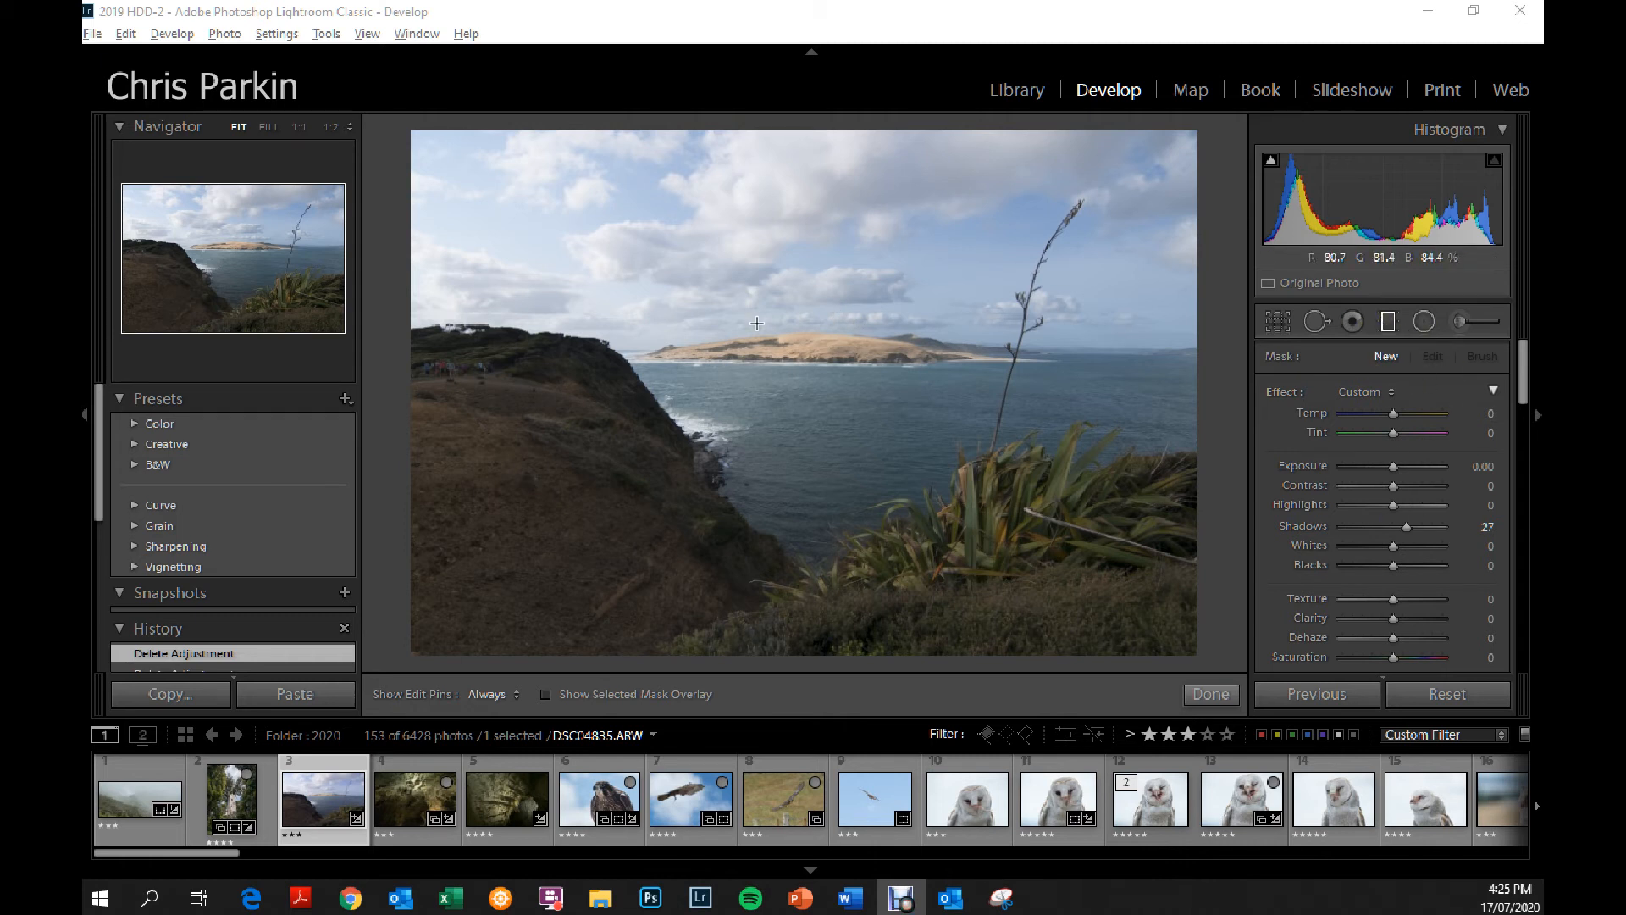
{"action": "left_click_drag", "start_coordinate": [793, 282], "coordinate": [780, 485]}
{"action": "left_click_drag", "start_coordinate": [1393, 468], "coordinate": [1229, 464]}
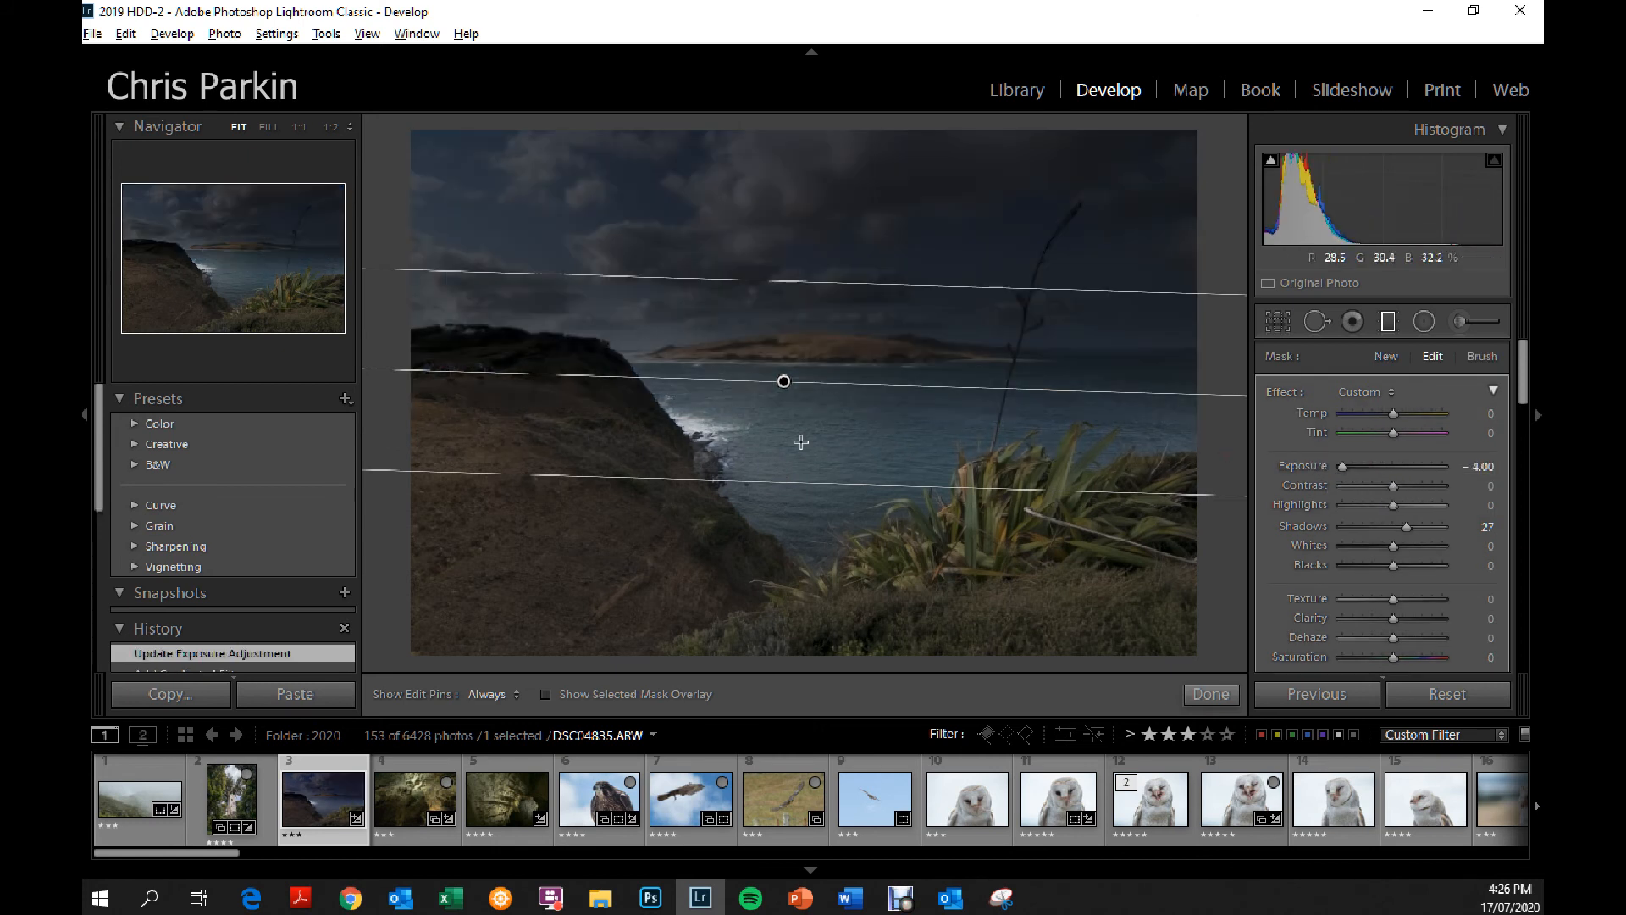
Stretch the graduated filter's lower edge to the foreground, level it slightly, and narrow the transition to the horizon.
{"action": "left_click_drag", "start_coordinate": [770, 476], "coordinate": [827, 592]}
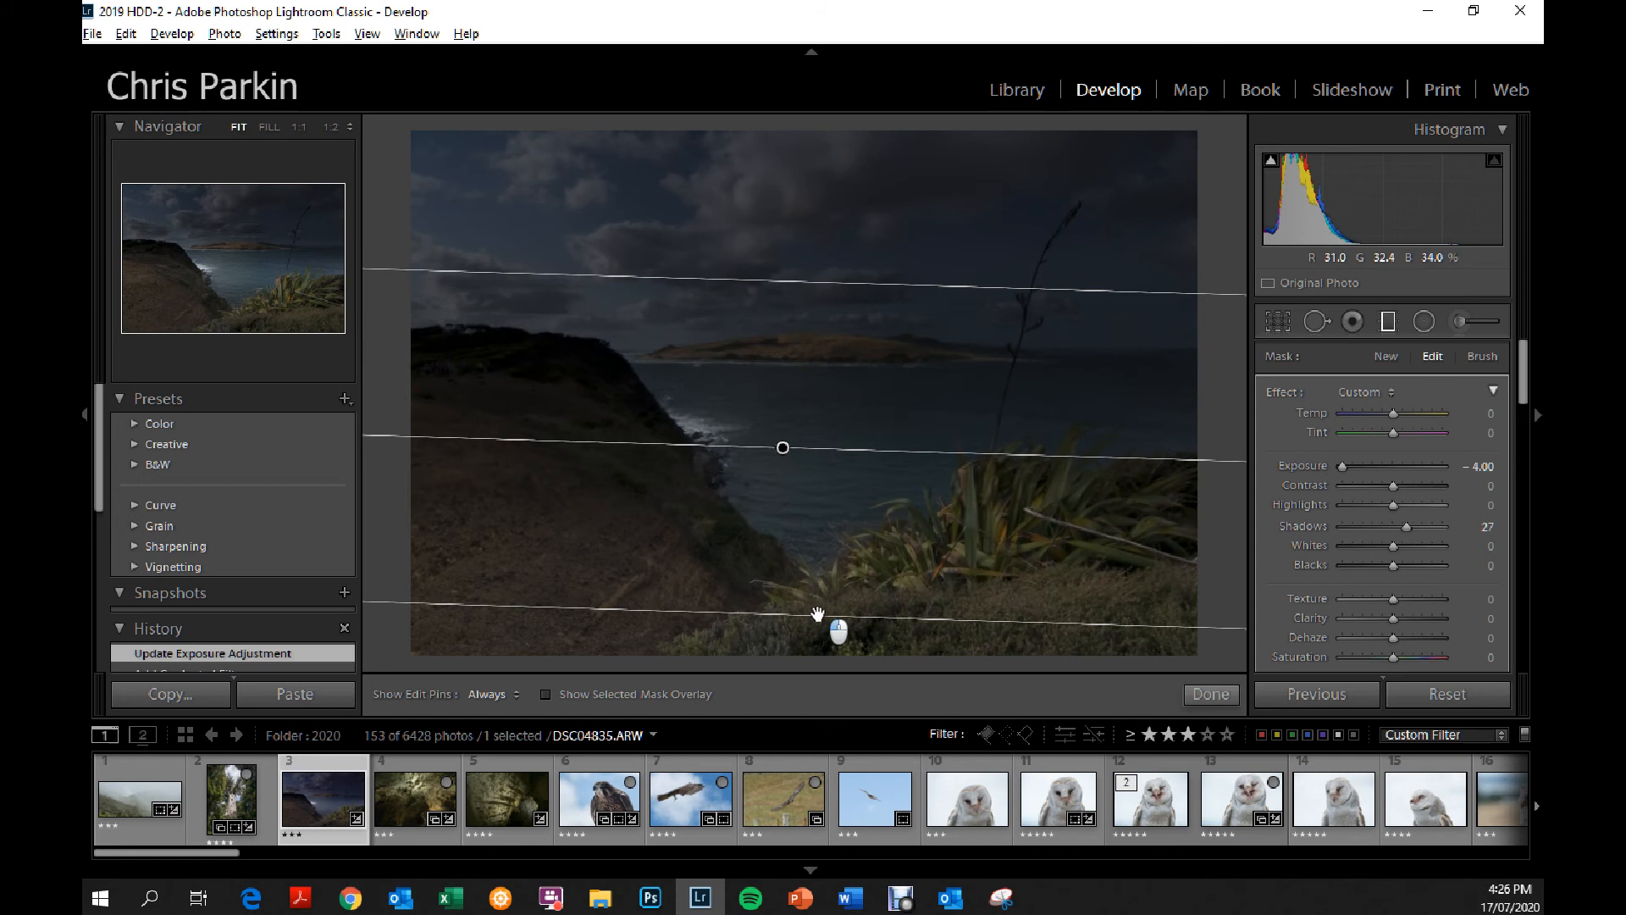
{"action": "mouse_move", "coordinate": [936, 451]}
{"action": "left_mouse_down"}
{"action": "mouse_move", "coordinate": [947, 431]}
{"action": "mouse_move", "coordinate": [949, 450]}
{"action": "left_mouse_up"}
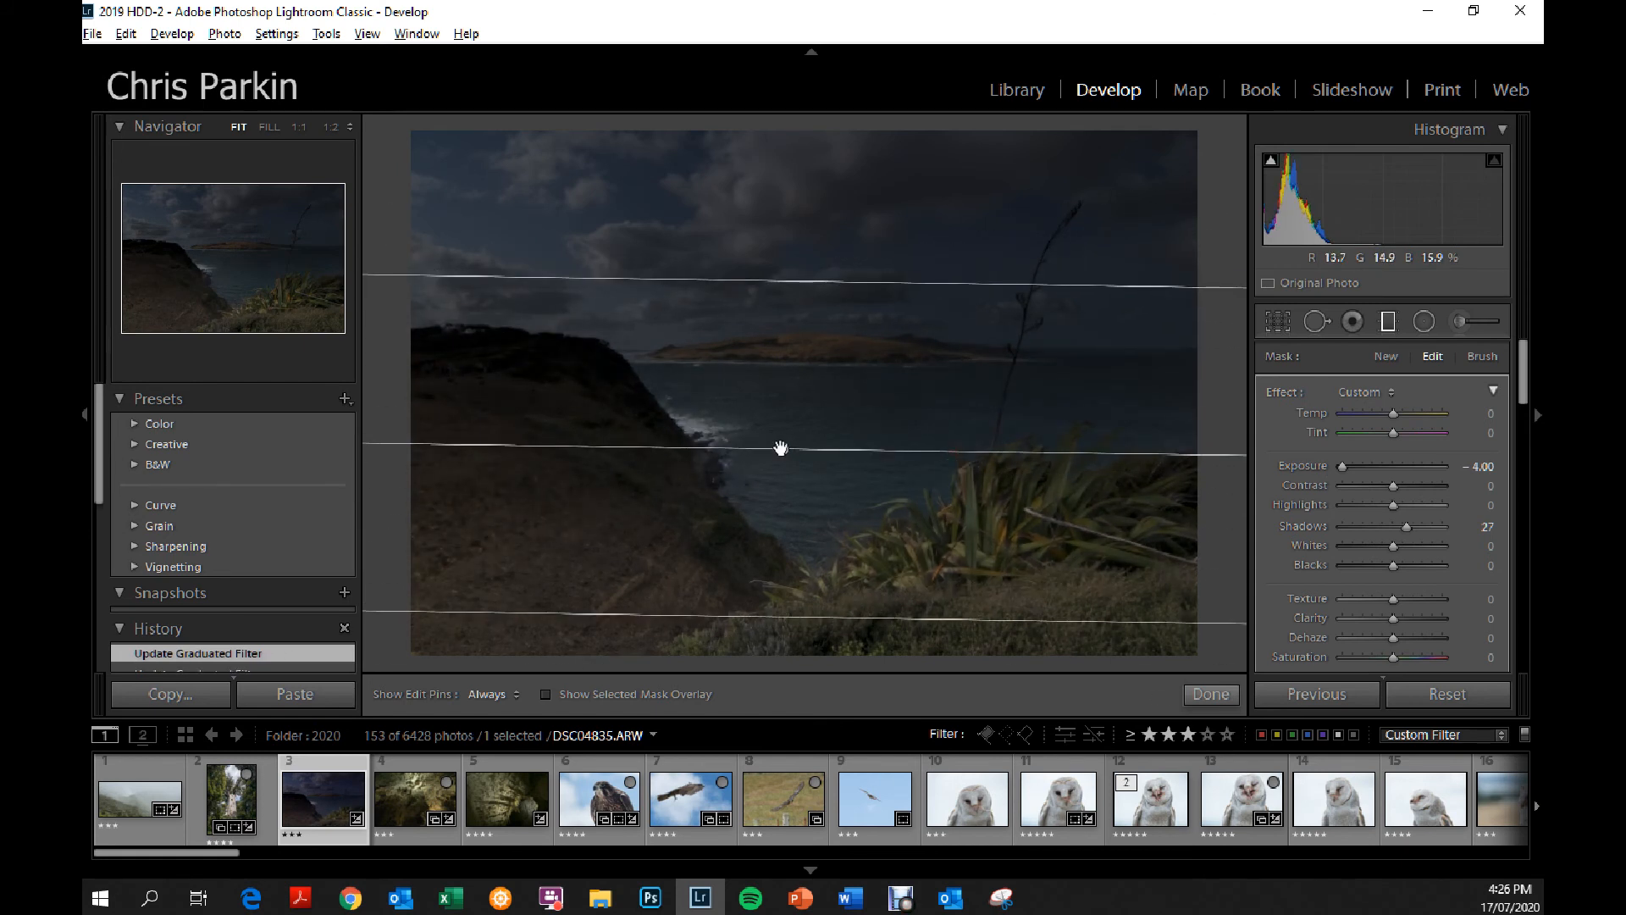
{"action": "left_click_drag", "start_coordinate": [773, 621], "coordinate": [785, 346]}
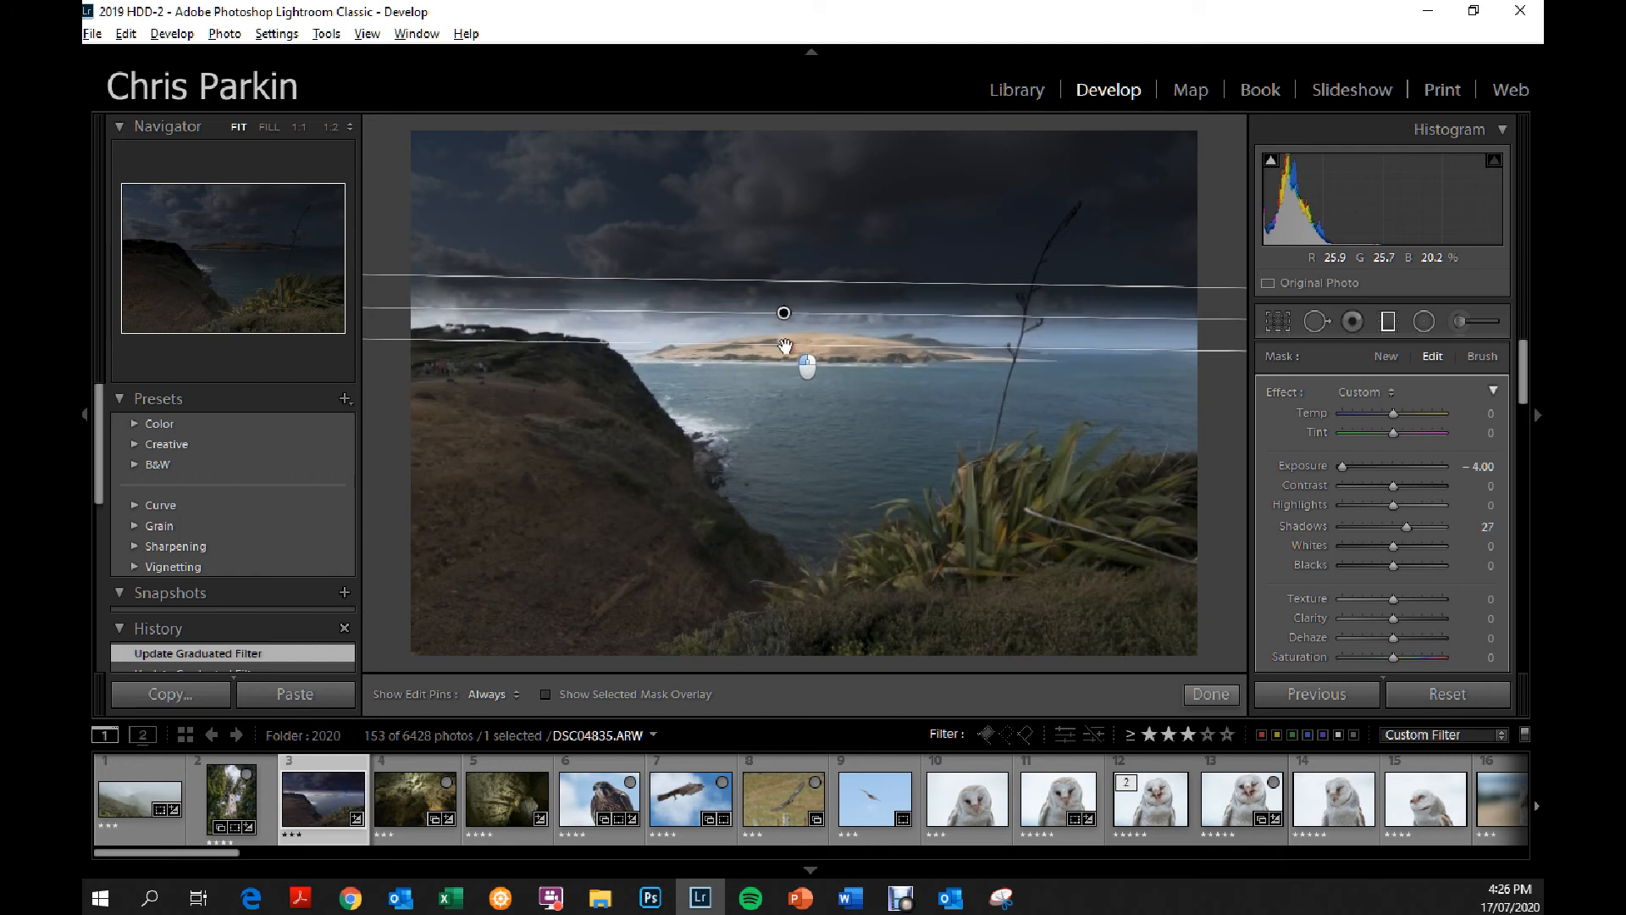
{"action": "mouse_move", "coordinate": [822, 312]}
{"action": "left_mouse_down"}
{"action": "mouse_move", "coordinate": [842, 356]}
{"action": "mouse_move", "coordinate": [864, 337]}
{"action": "mouse_move", "coordinate": [805, 305]}
{"action": "left_mouse_up"}
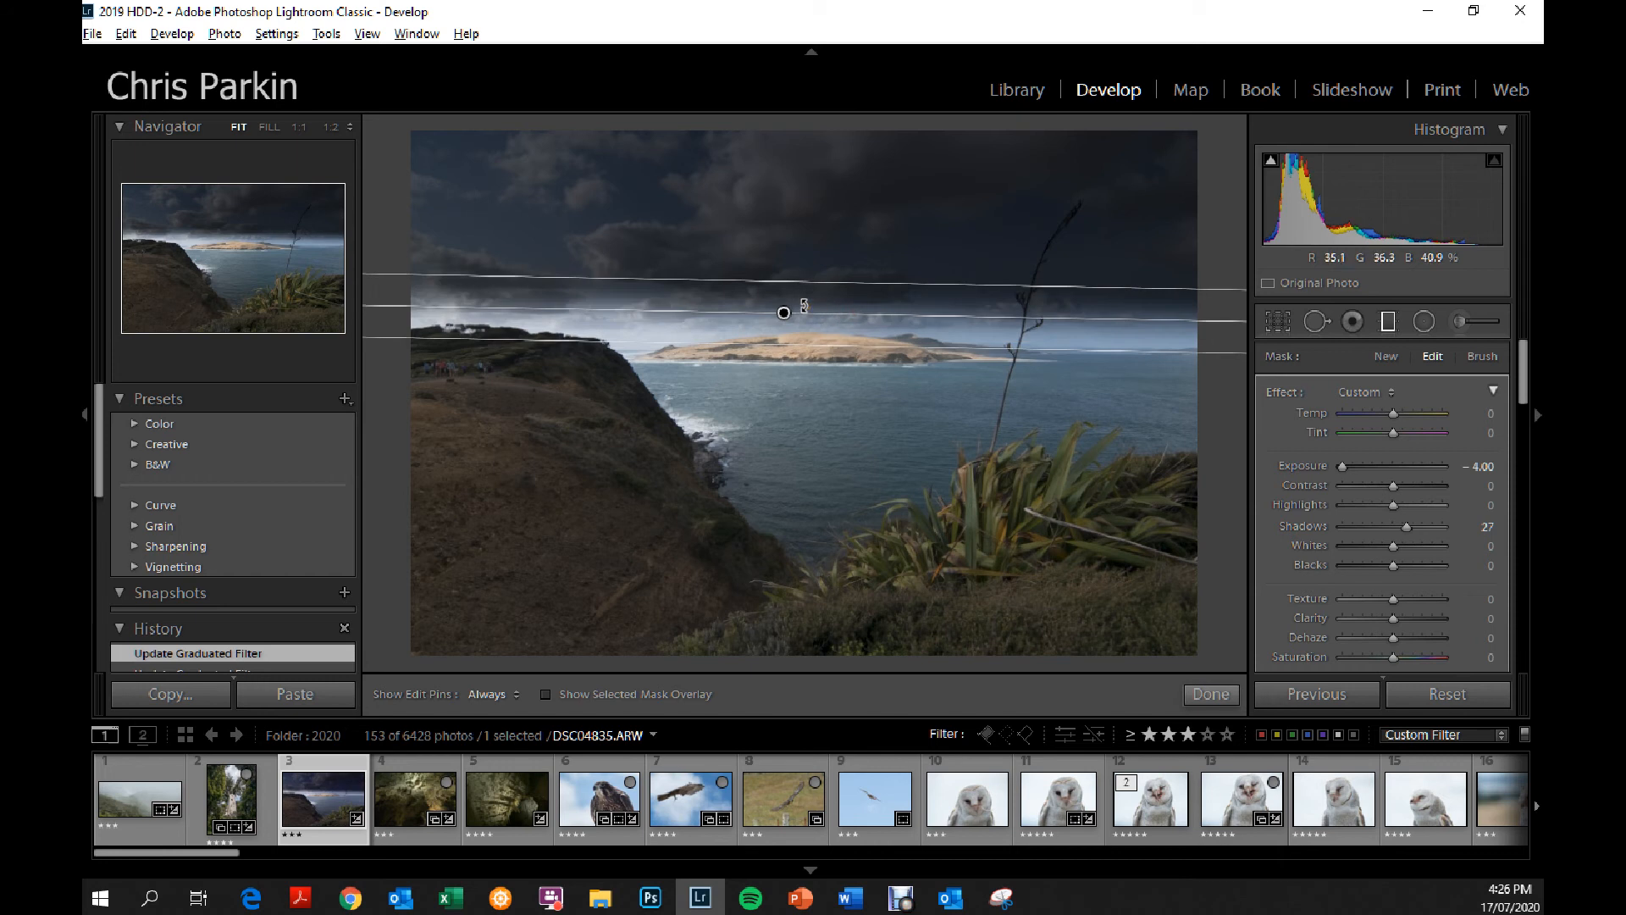
Shift the graduated filter slightly down and extend its upper edge into the clouds for a softer transition.
{"action": "mouse_move", "coordinate": [784, 313]}
{"action": "left_mouse_down"}
{"action": "mouse_move", "coordinate": [801, 334]}
{"action": "mouse_move", "coordinate": [807, 320]}
{"action": "left_mouse_up"}
{"action": "mouse_move", "coordinate": [807, 320]}
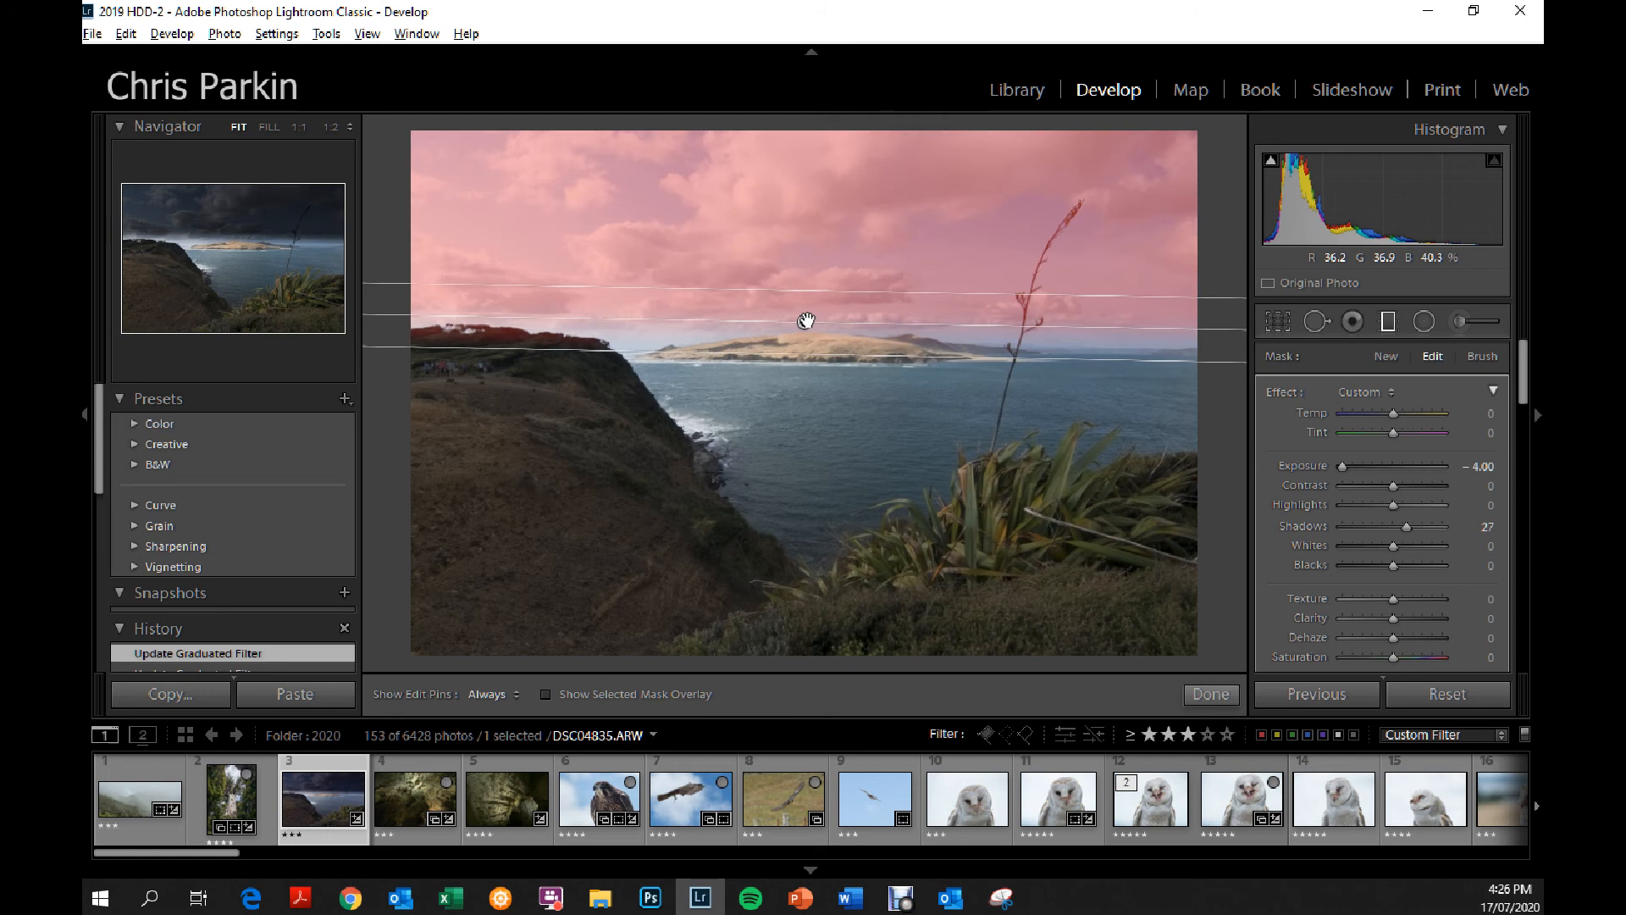
{"action": "left_click_drag", "start_coordinate": [915, 290], "coordinate": [917, 241]}
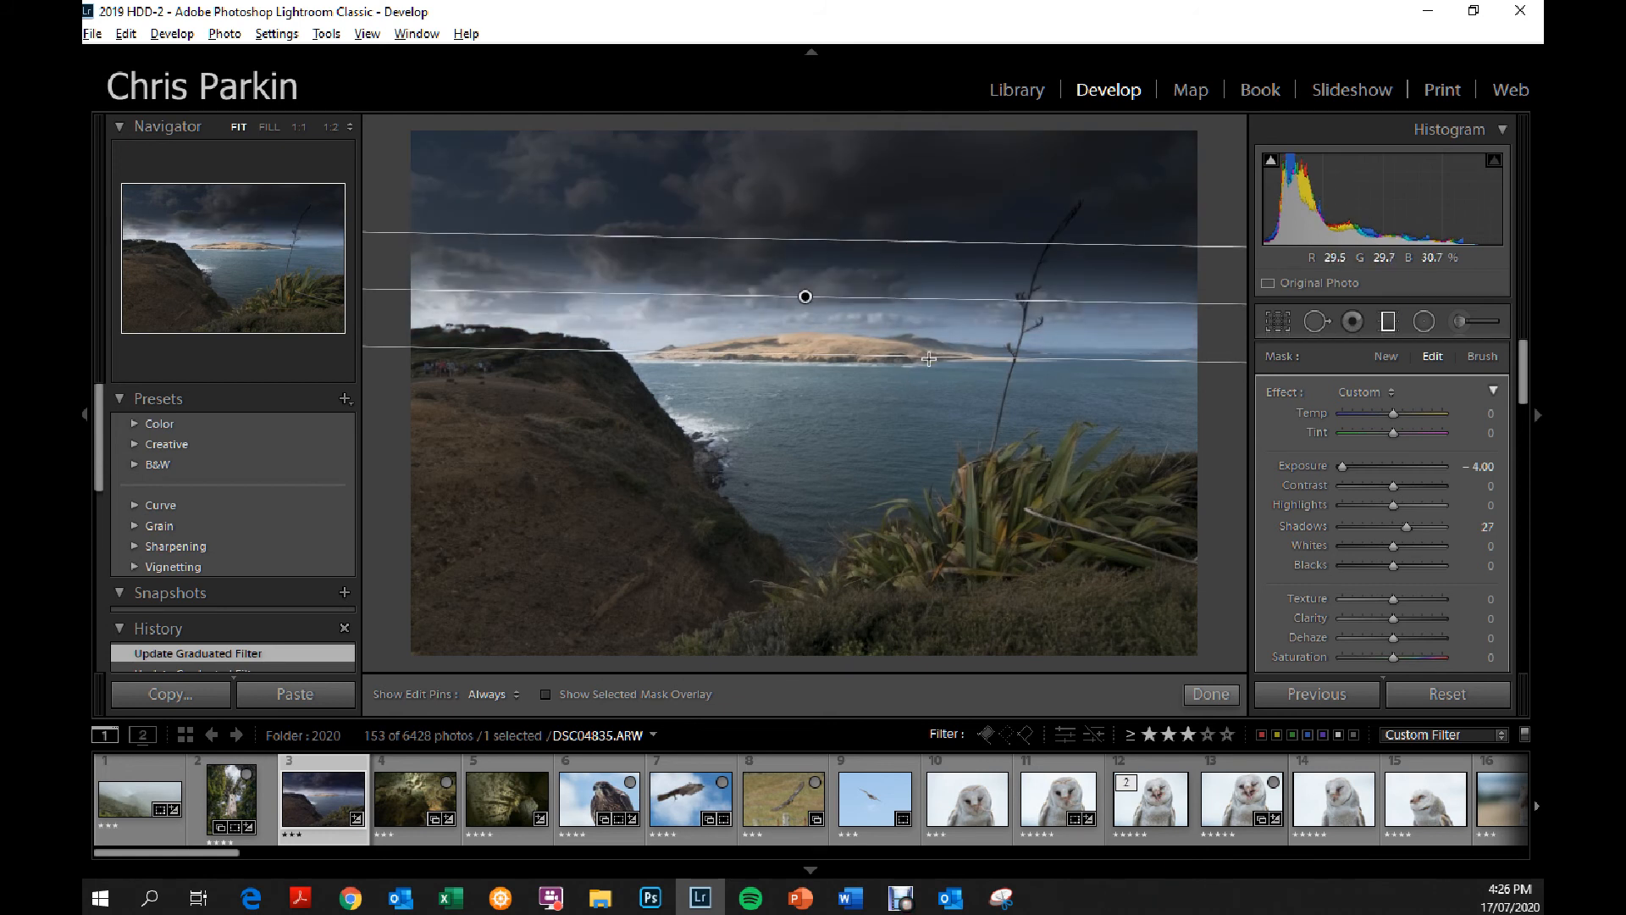
{"action": "left_click_drag", "start_coordinate": [898, 242], "coordinate": [909, 188]}
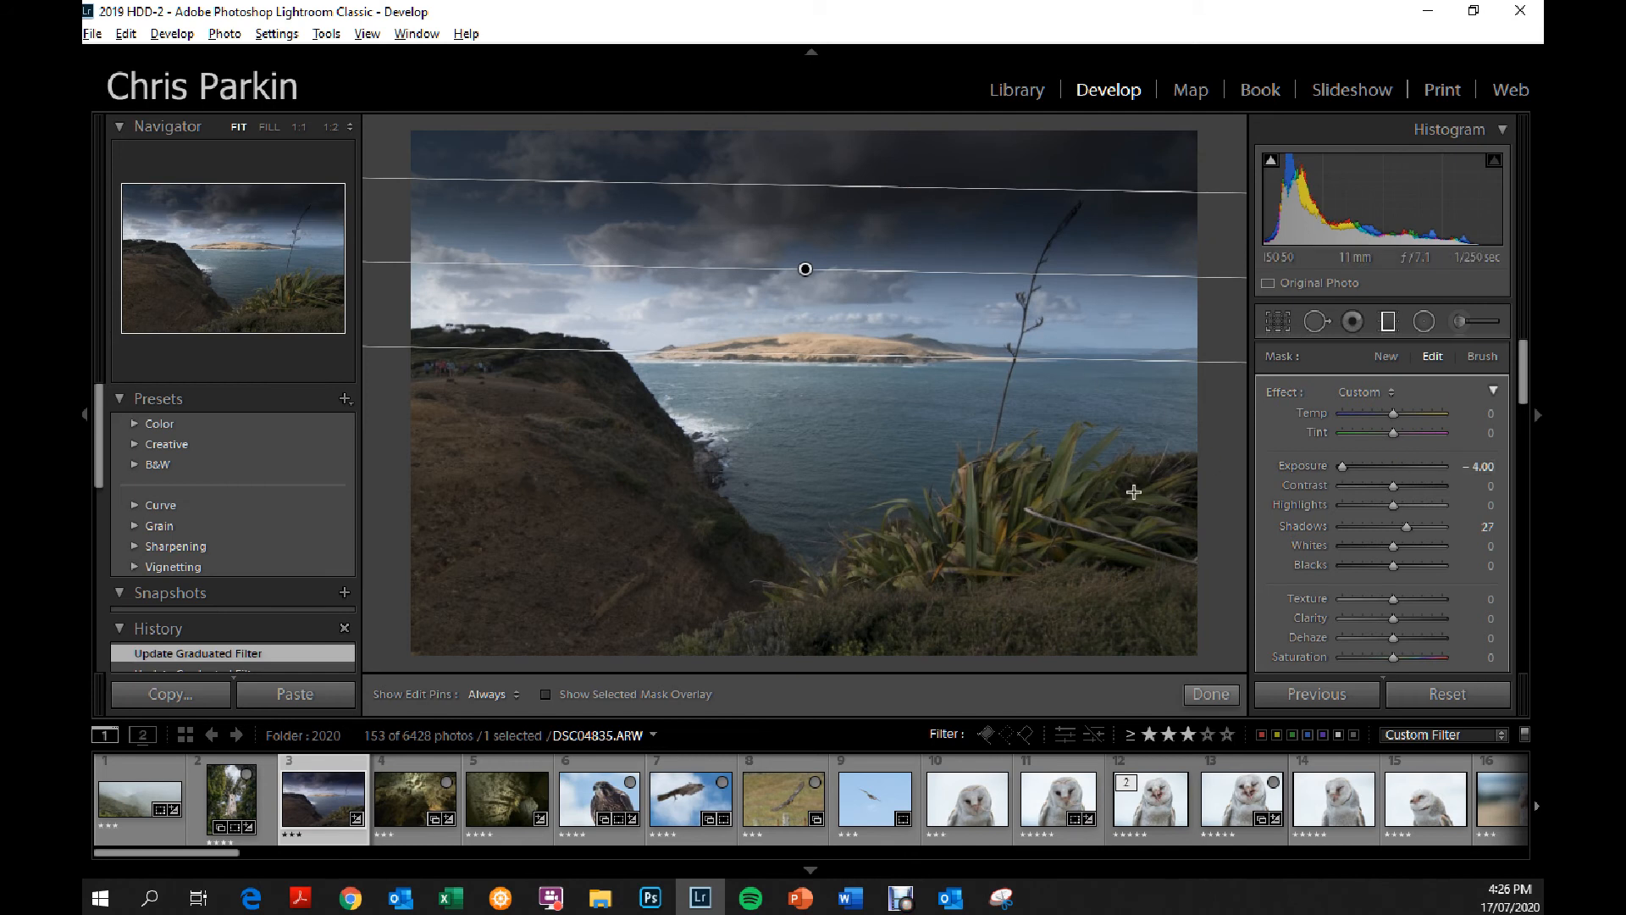
Rotate and reposition the graduated filter diagonally so it covers the cliff side, and check its coverage with the mask overlay.
{"action": "left_click_drag", "start_coordinate": [804, 268], "coordinate": [903, 403]}
{"action": "left_click_drag", "start_coordinate": [1017, 402], "coordinate": [955, 278]}
{"action": "left_click_drag", "start_coordinate": [904, 401], "coordinate": [755, 365]}
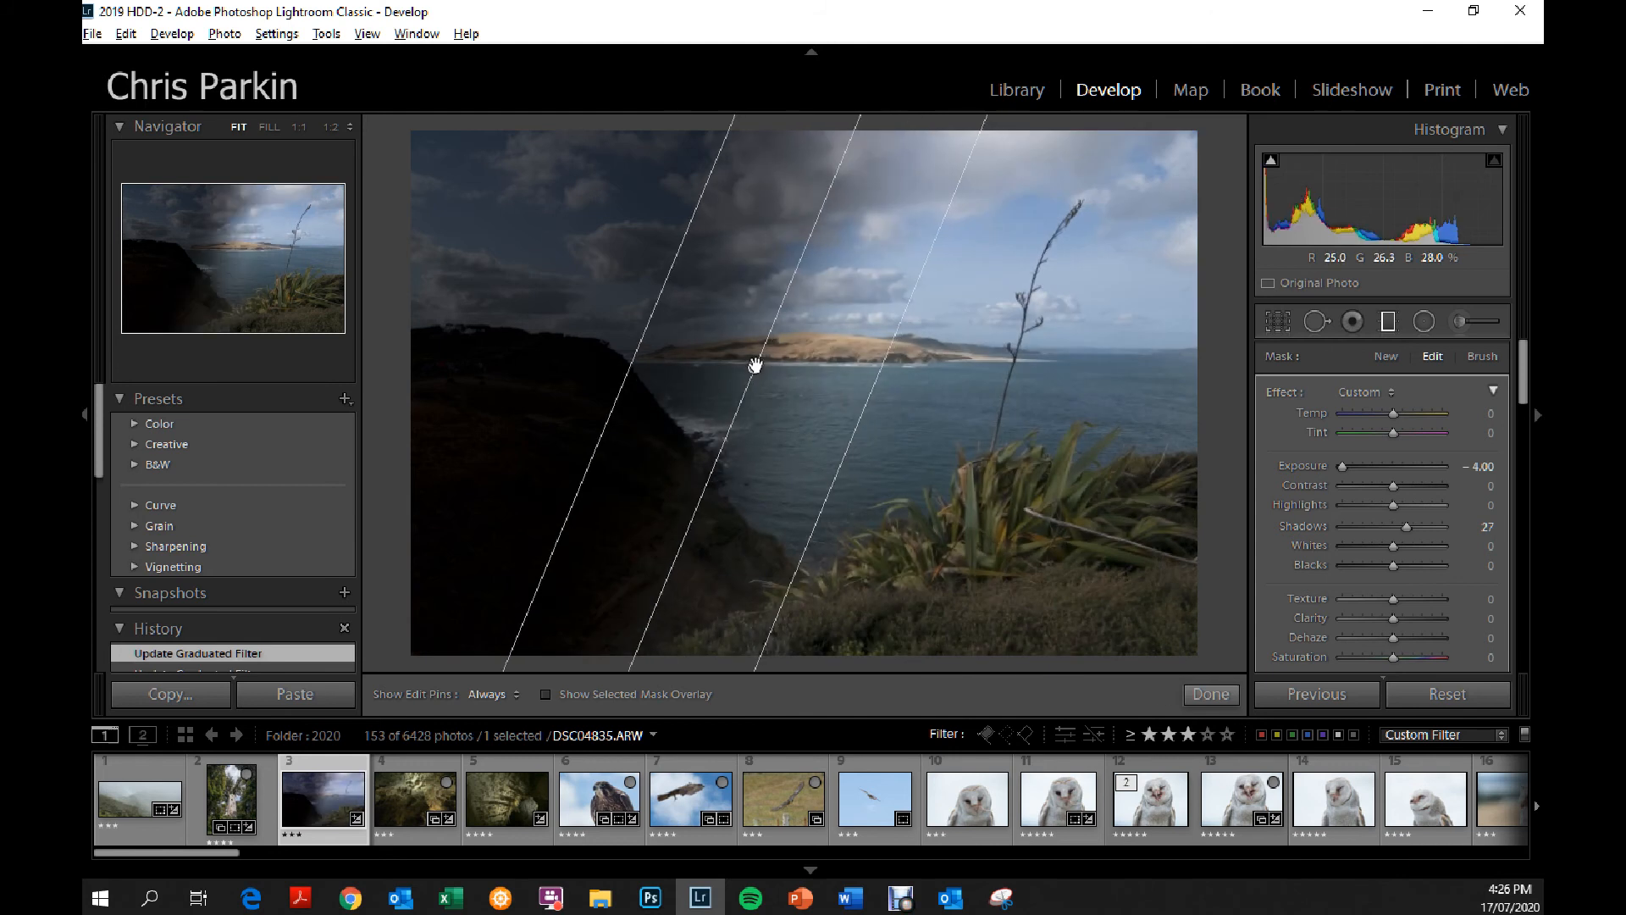
{"action": "mouse_move", "coordinate": [755, 365]}
{"action": "left_click", "coordinate": [542, 695]}
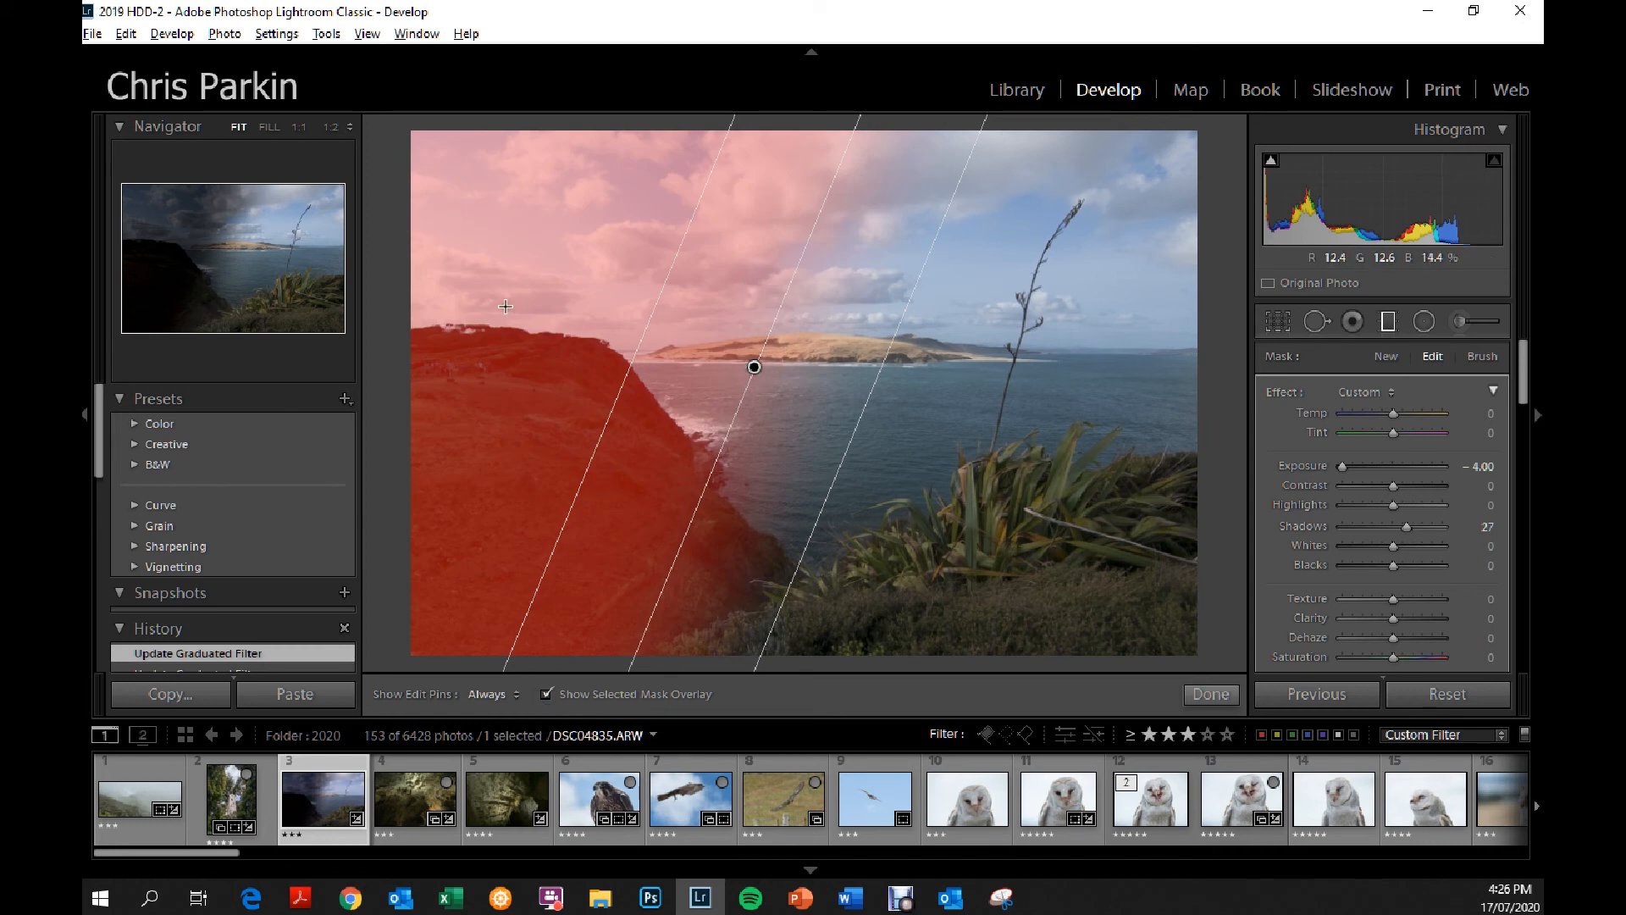
{"action": "left_click", "coordinate": [544, 693]}
Reset the graduated filter's exposure to 0.00, check its mask overlay, and delete the filter.
{"action": "left_click_drag", "start_coordinate": [1405, 466], "coordinate": [1395, 469]}
{"action": "double_click", "coordinate": [1291, 464]}
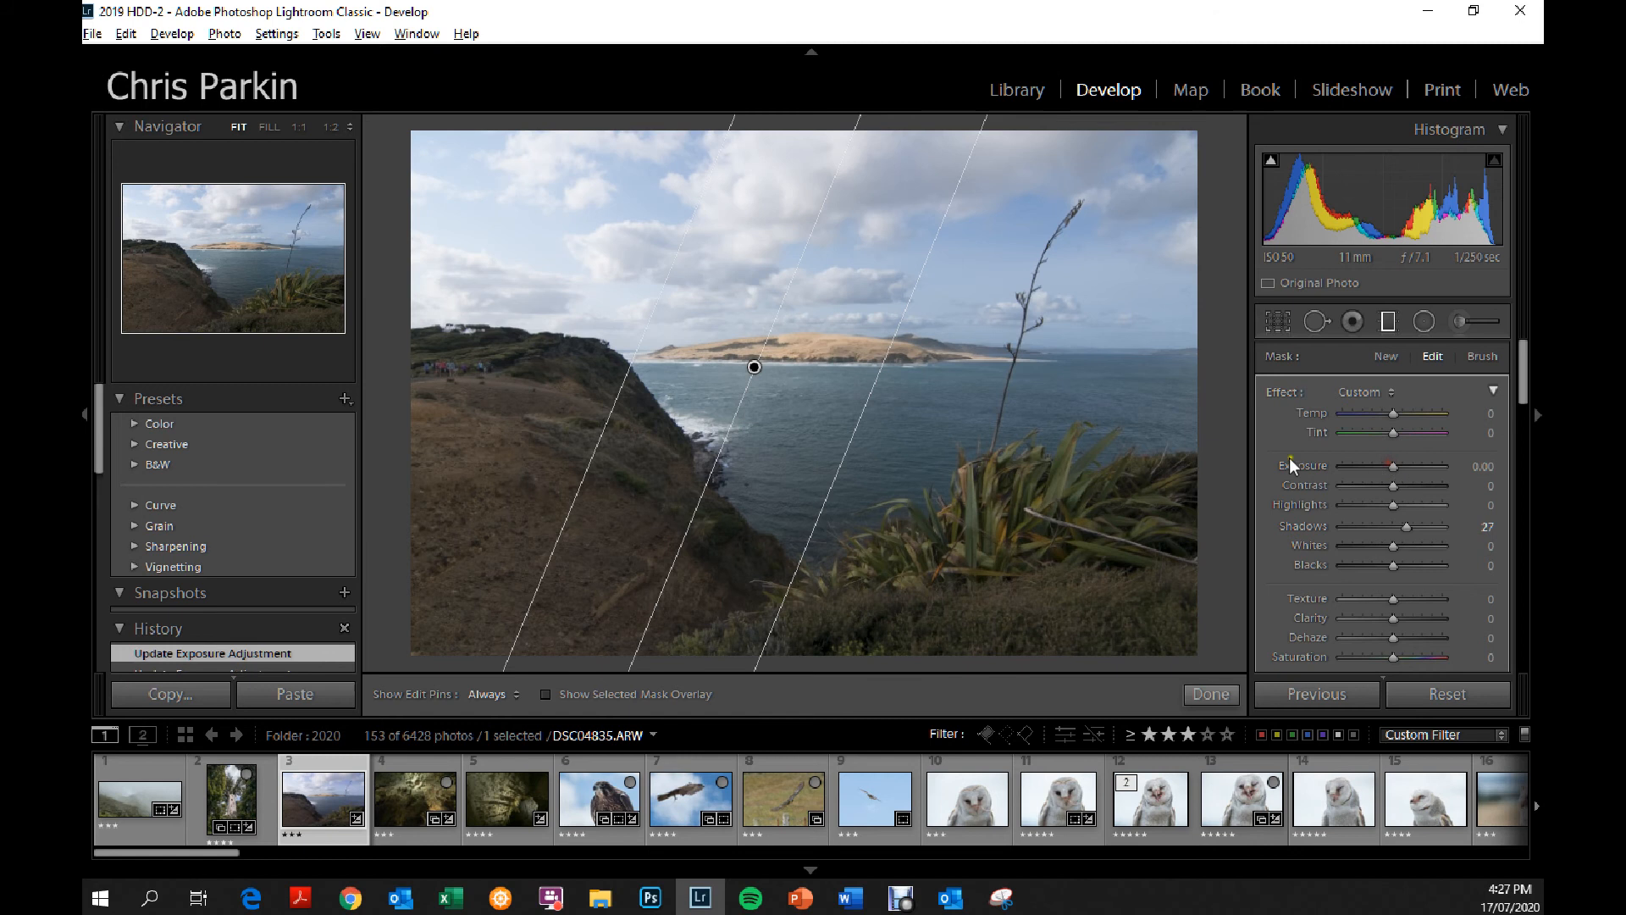
{"action": "left_click", "coordinate": [545, 693]}
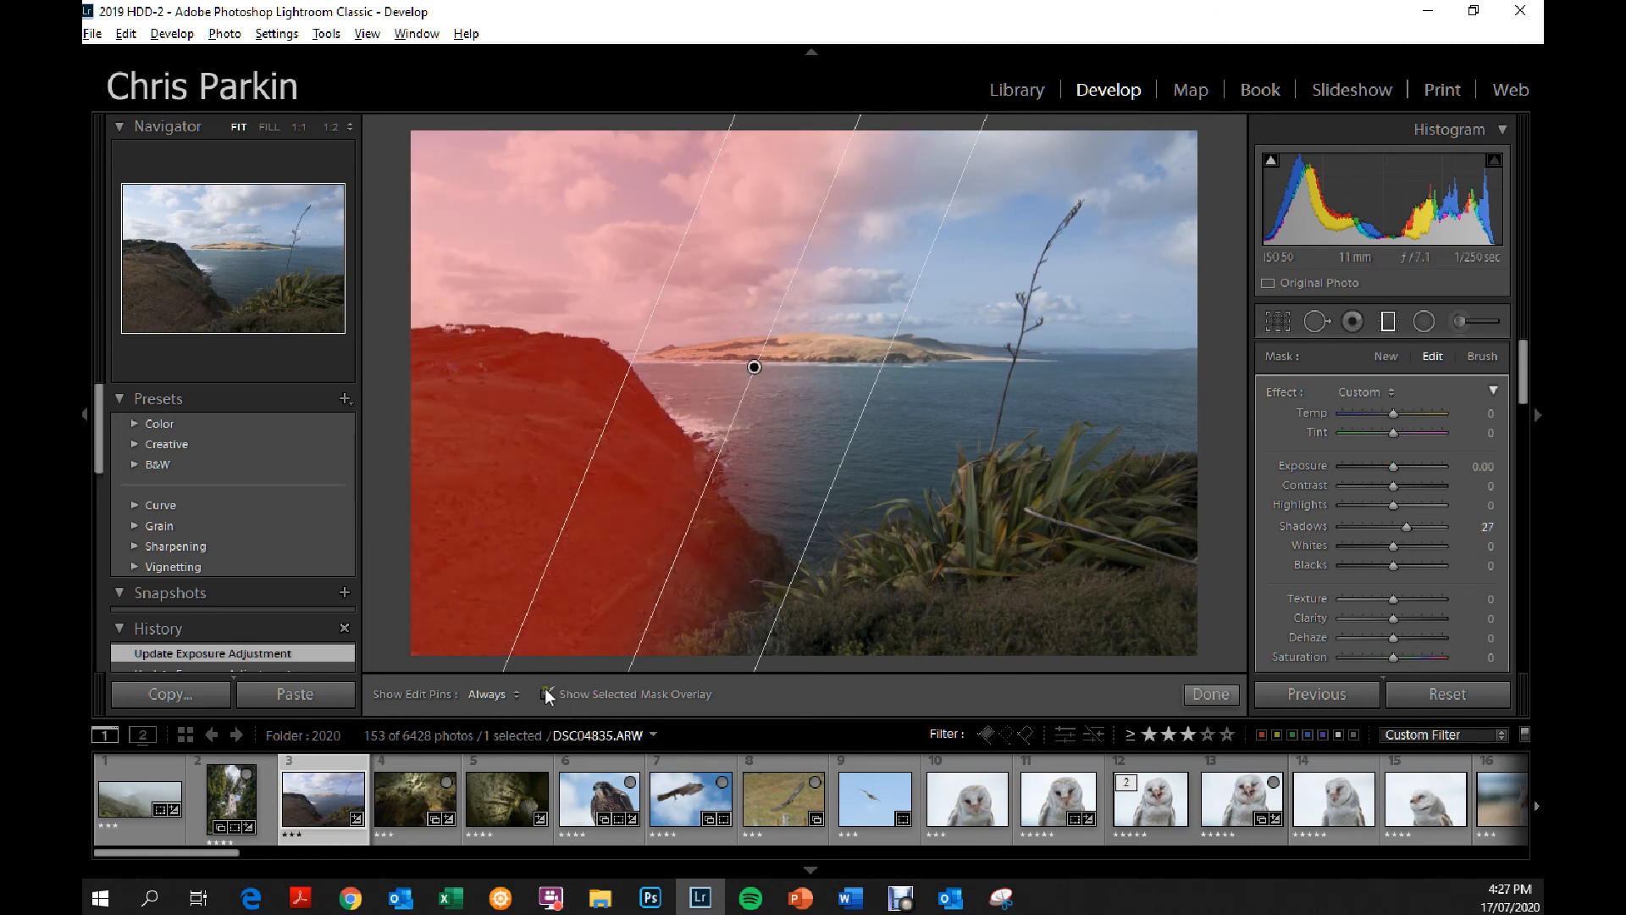
{"action": "left_click", "coordinate": [545, 693]}
{"action": "left_click", "coordinate": [753, 367]}
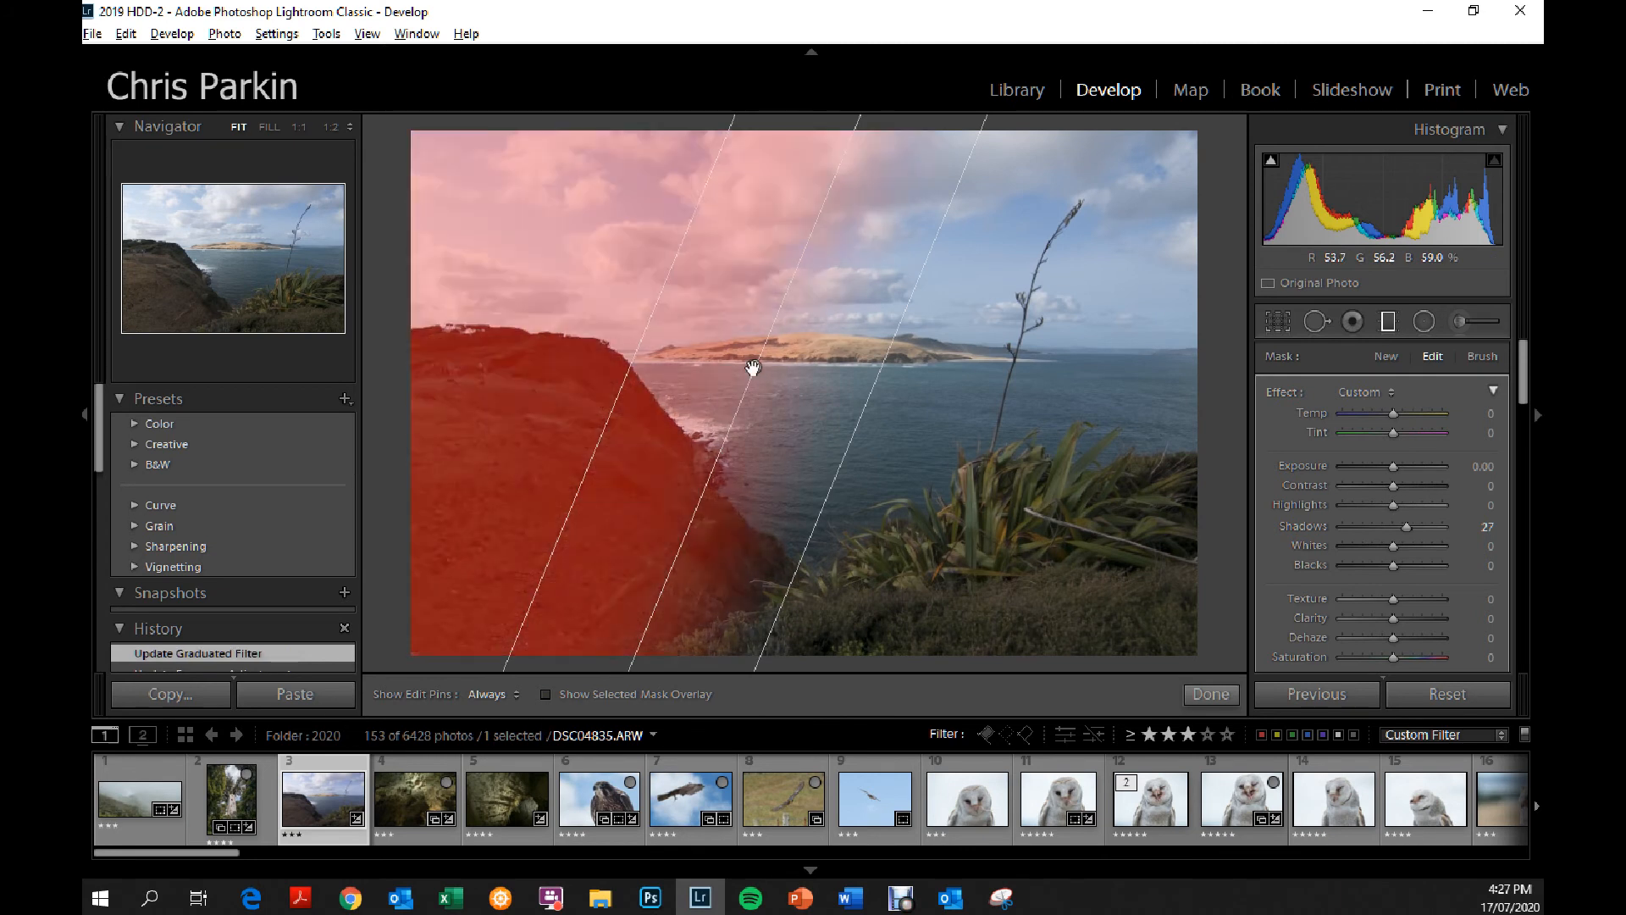
{"action": "key", "text": "Delete"}
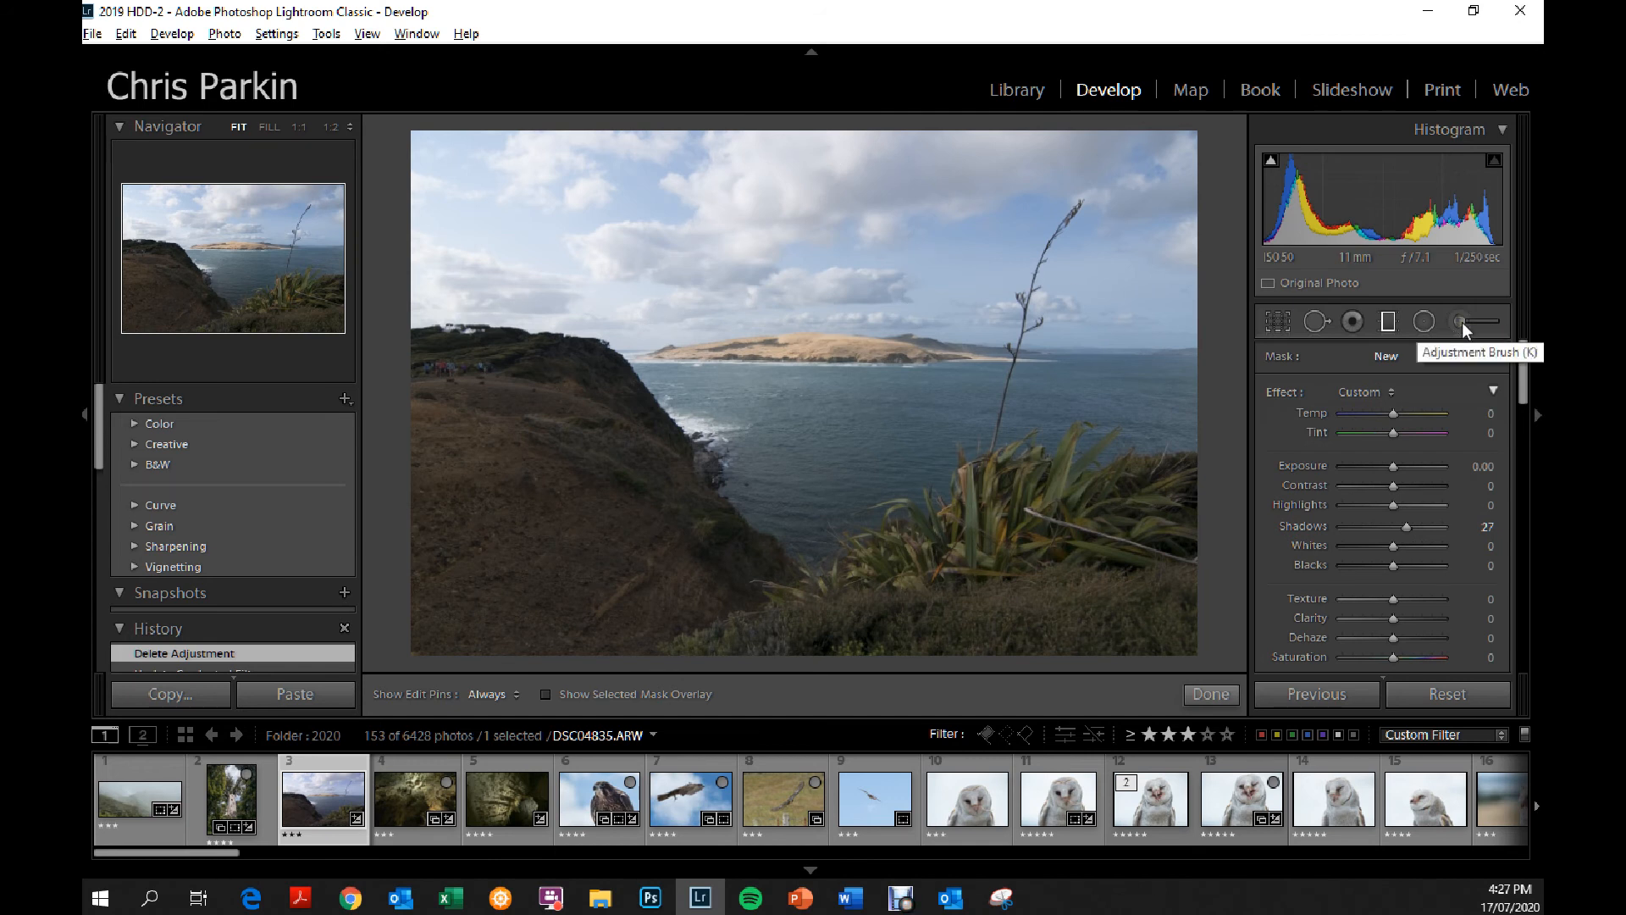
Draw a large radial filter centred on the island and move it down over the bay.
{"action": "left_click", "coordinate": [1421, 322]}
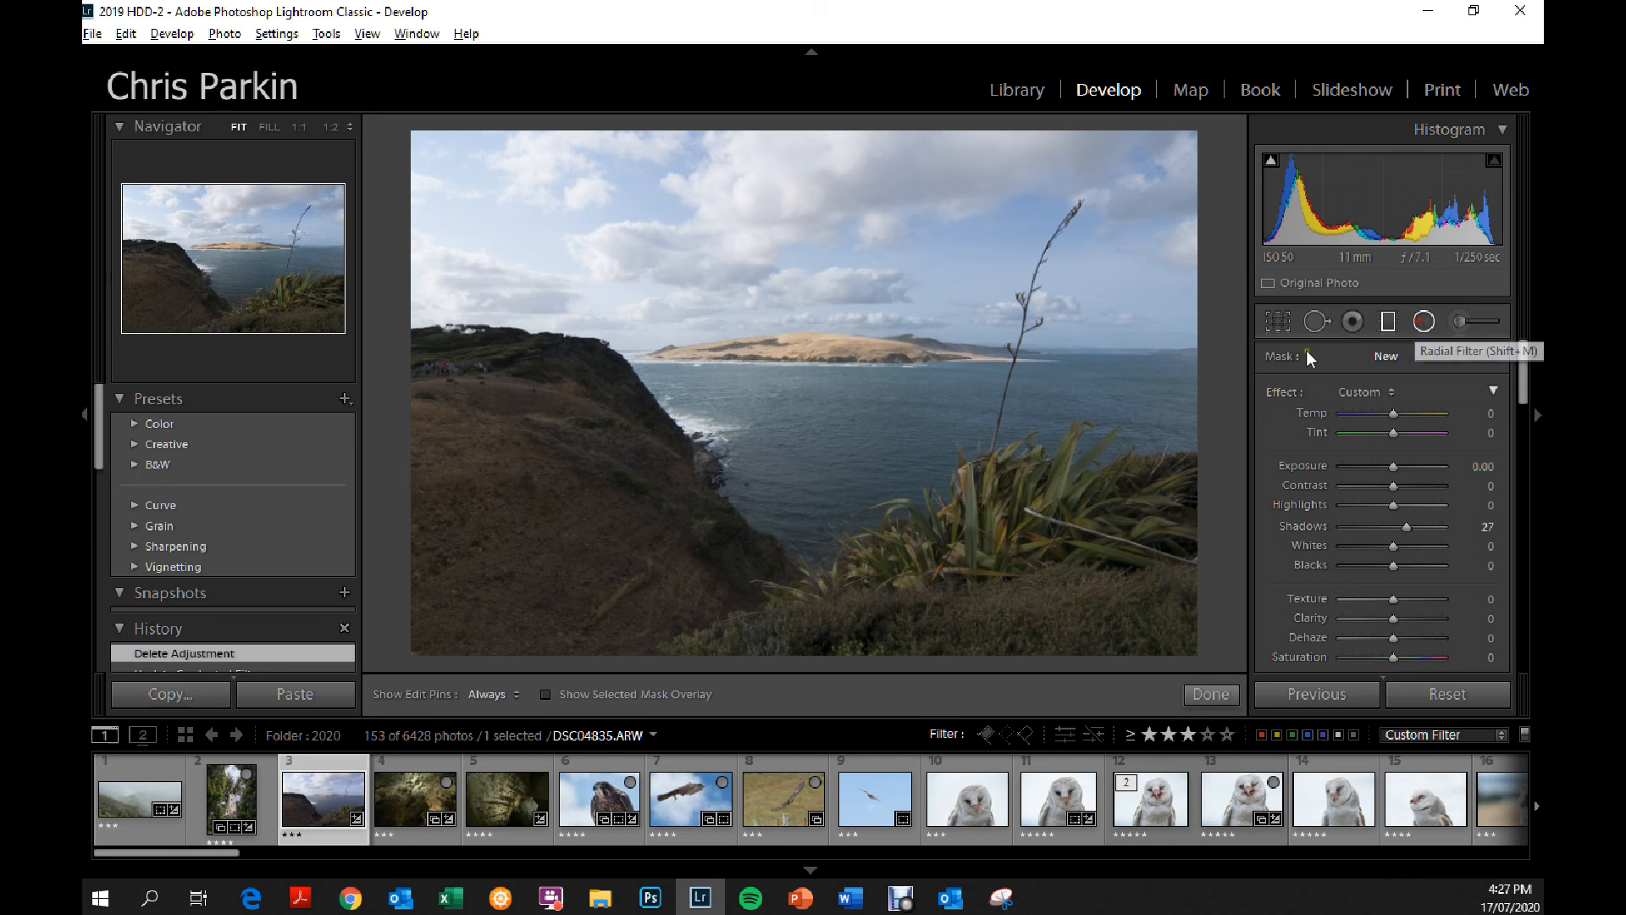
{"action": "left_click_drag", "start_coordinate": [815, 353], "coordinate": [1169, 570]}
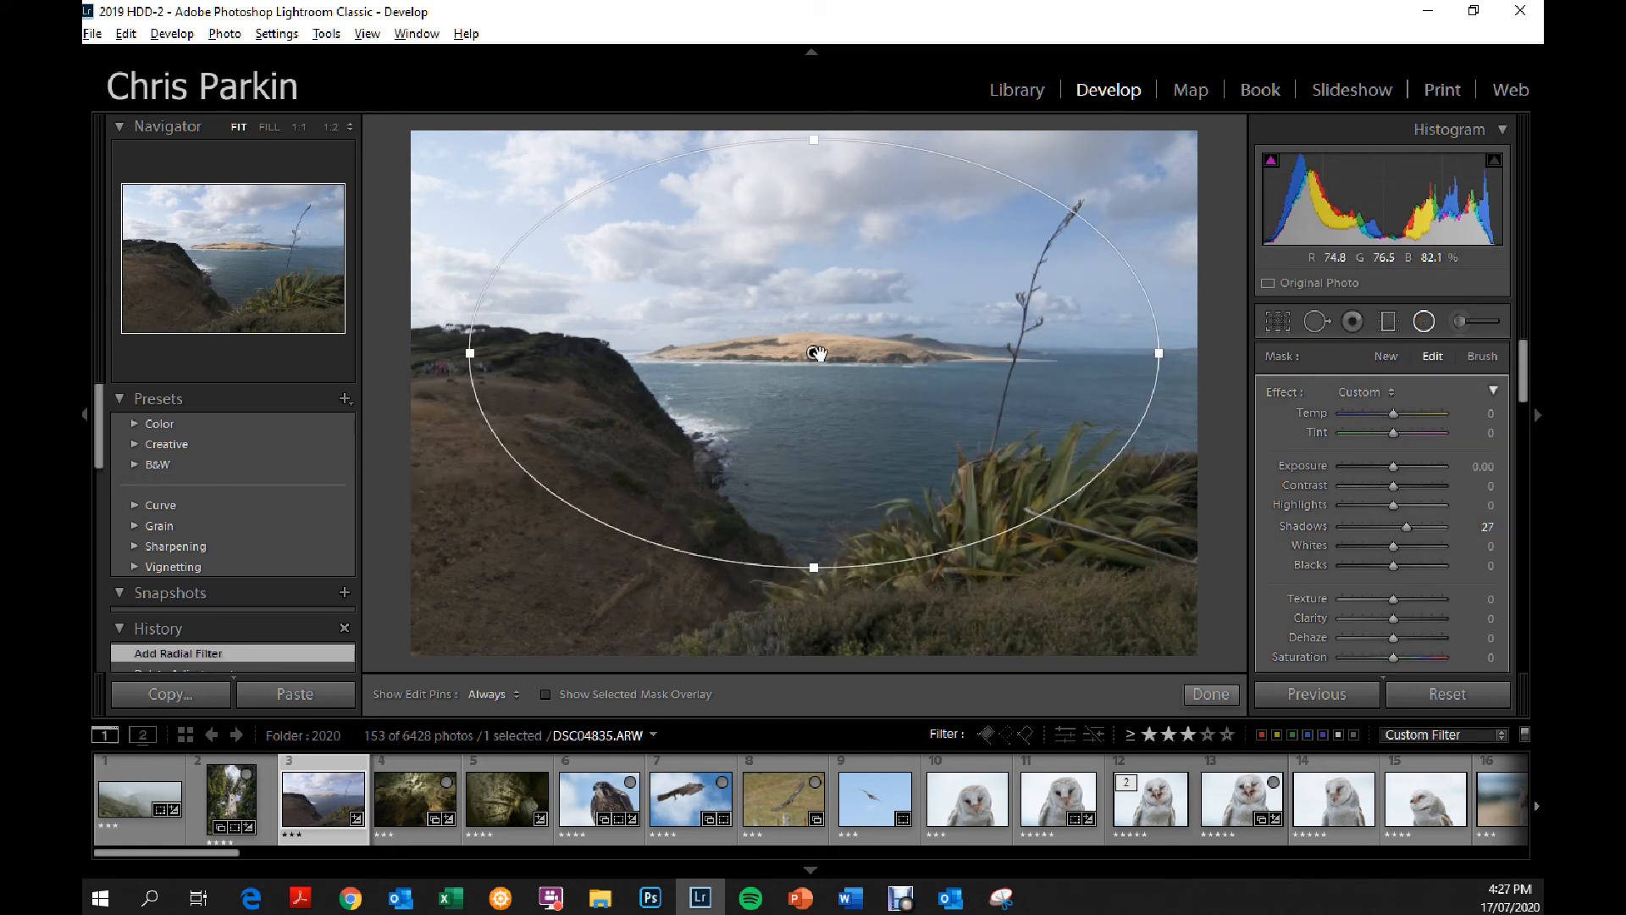
{"action": "left_click_drag", "start_coordinate": [814, 354], "coordinate": [803, 397]}
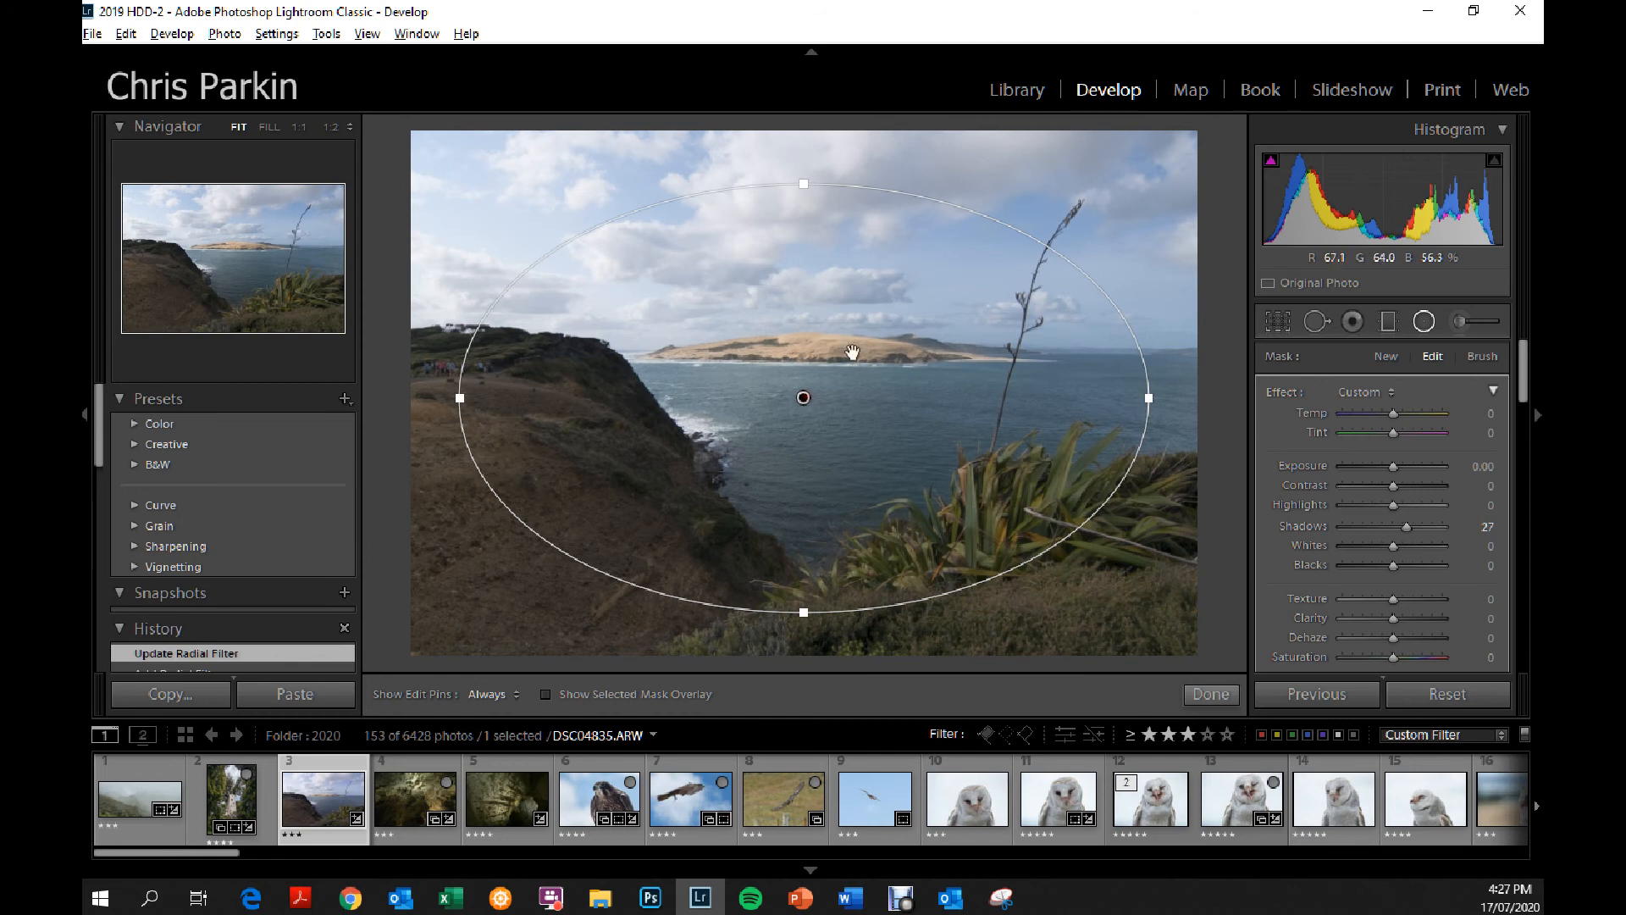
Set the radial filter's exposure to -1.09 and invert its mask so it affects the inside of the ellipse.
{"action": "mouse_move", "coordinate": [1393, 467]}
{"action": "left_mouse_down"}
{"action": "mouse_move", "coordinate": [1366, 461]}
{"action": "mouse_move", "coordinate": [1379, 467]}
{"action": "left_mouse_up"}
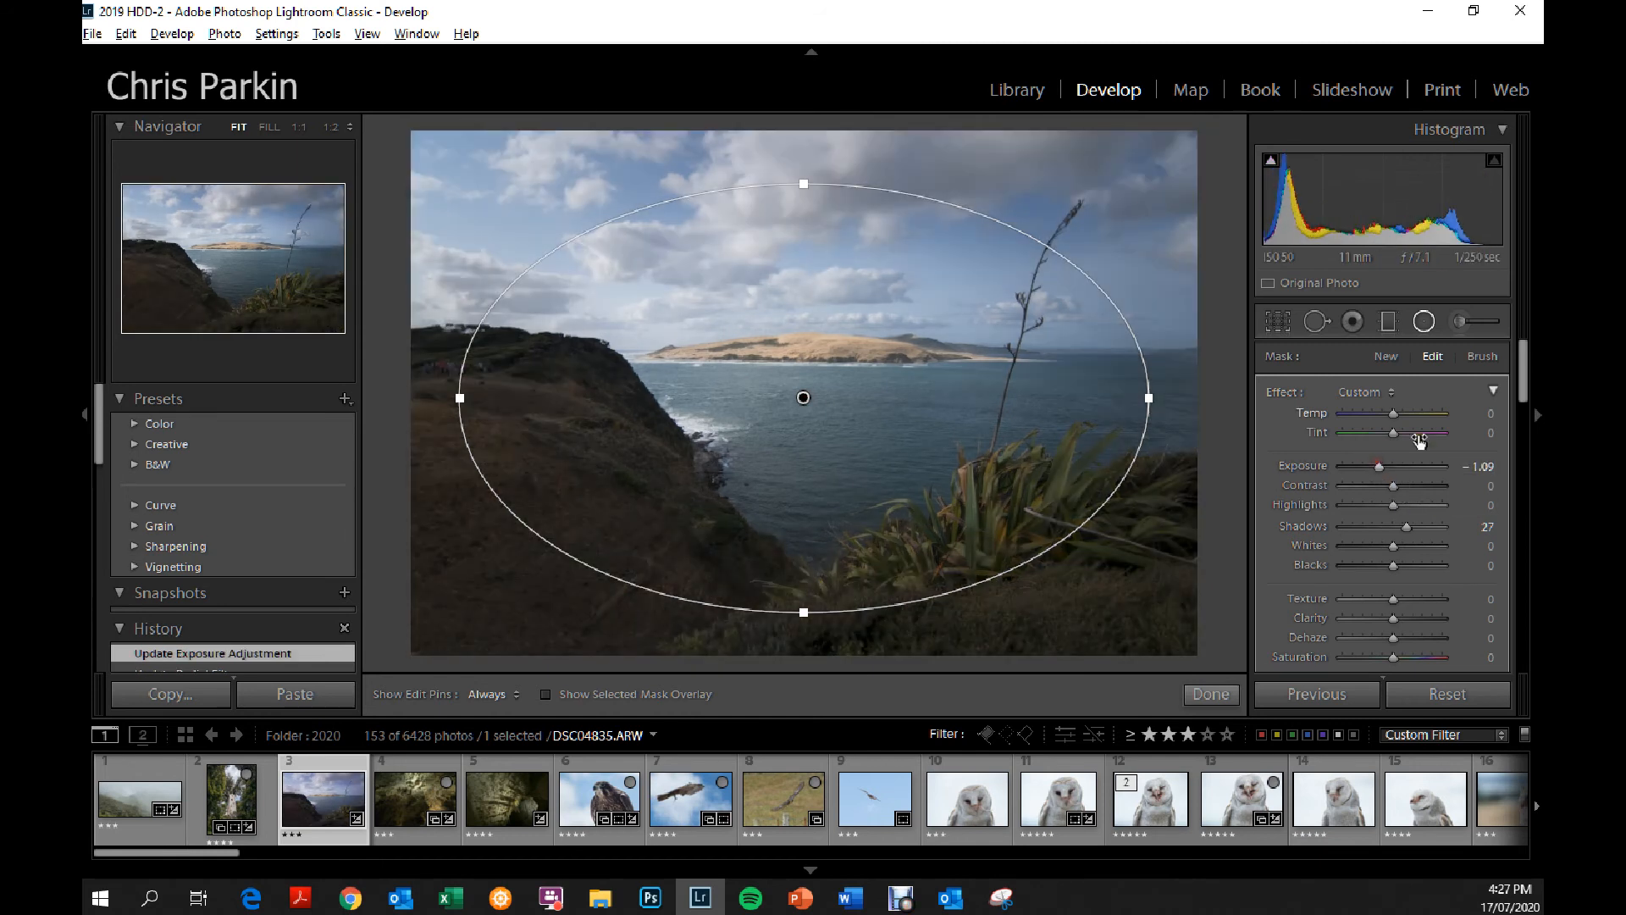
{"action": "scroll", "coordinate": [1504, 436], "scroll_direction": "down", "scroll_amount": 5}
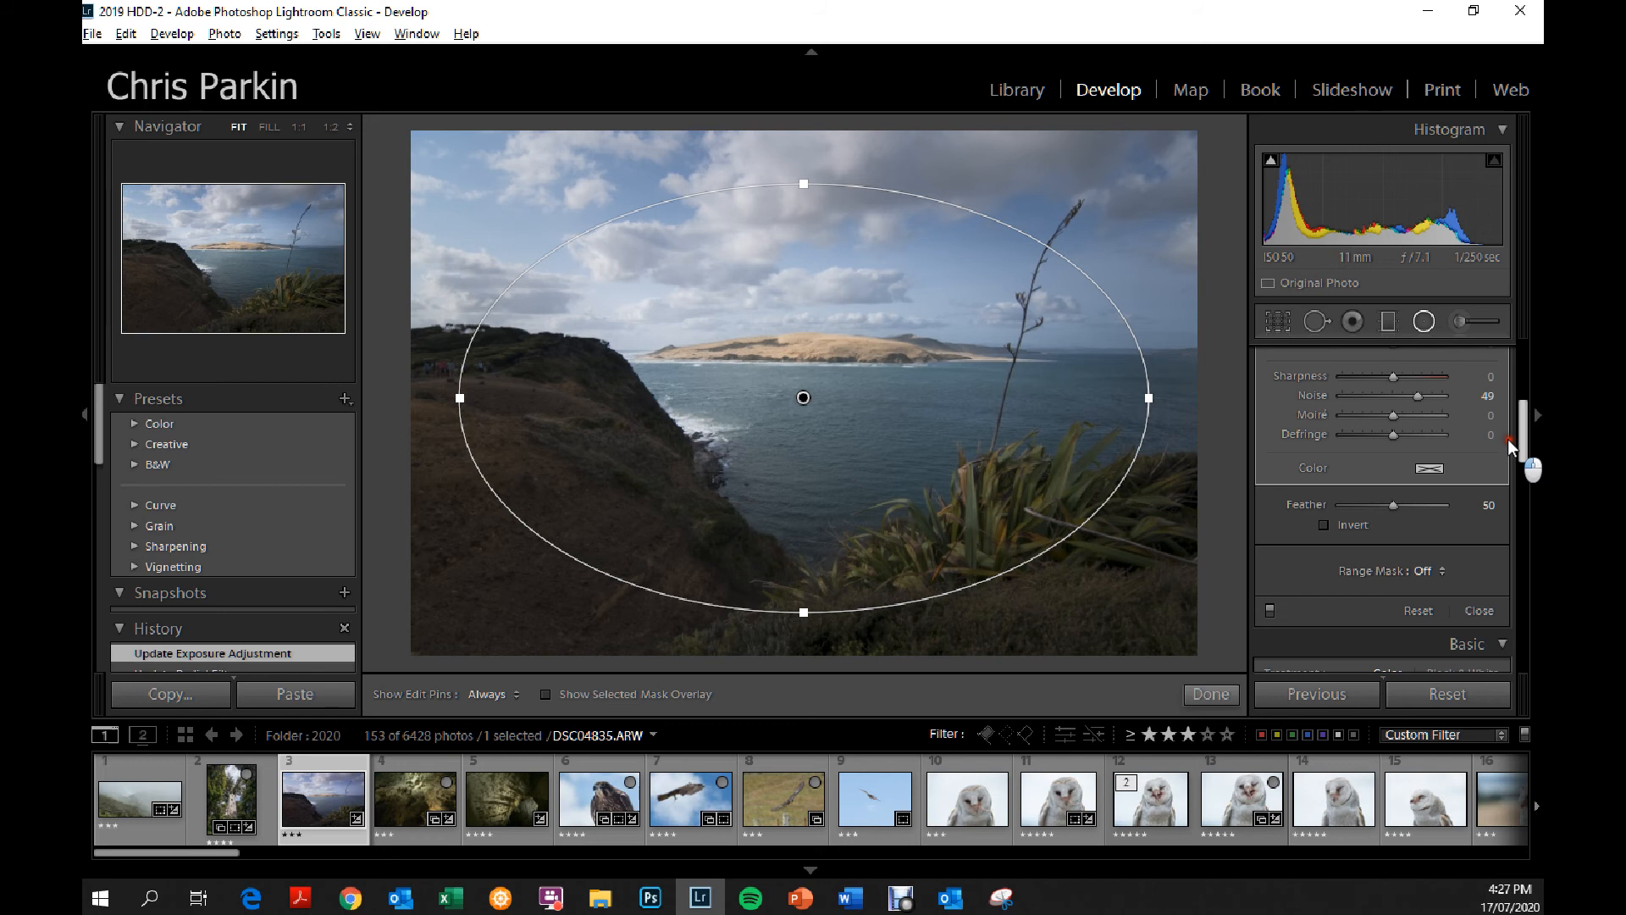
{"action": "left_click", "coordinate": [1324, 526]}
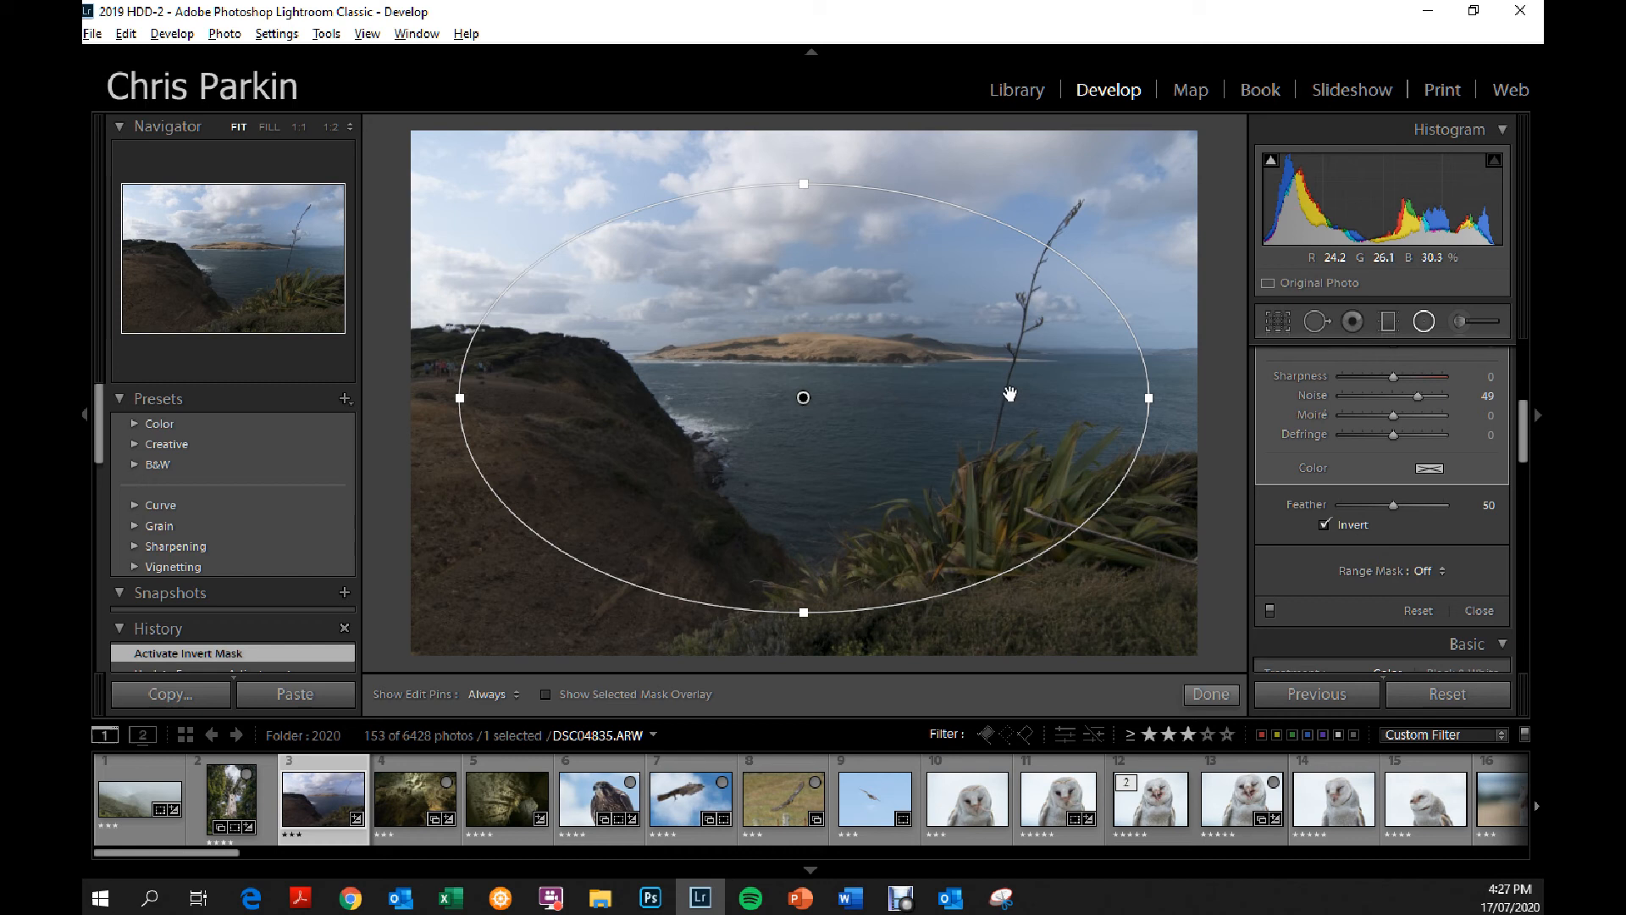
{"action": "scroll", "coordinate": [1529, 410], "scroll_direction": "up", "scroll_amount": 3}
{"action": "scroll", "coordinate": [1530, 410], "scroll_direction": "up", "scroll_amount": 2}
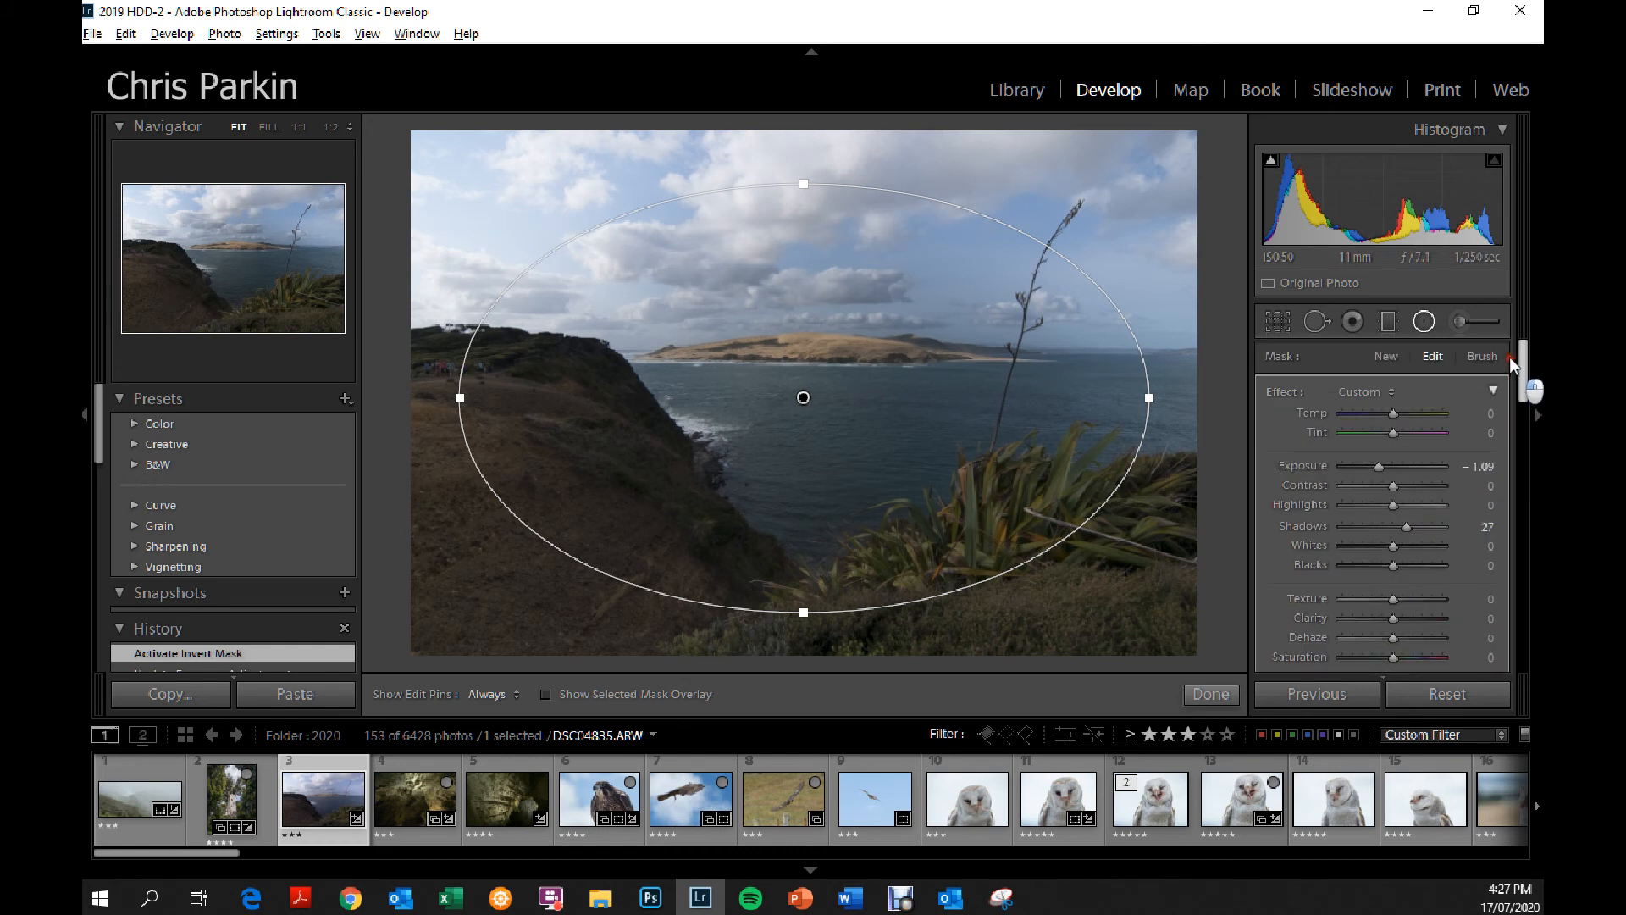
Set the radial filter's exposure to 1.09, clarity to 90, shadows to -7 and highlights to -100.
{"action": "left_click_drag", "start_coordinate": [1394, 466], "coordinate": [1400, 468]}
{"action": "left_click_drag", "start_coordinate": [1387, 618], "coordinate": [1434, 619]}
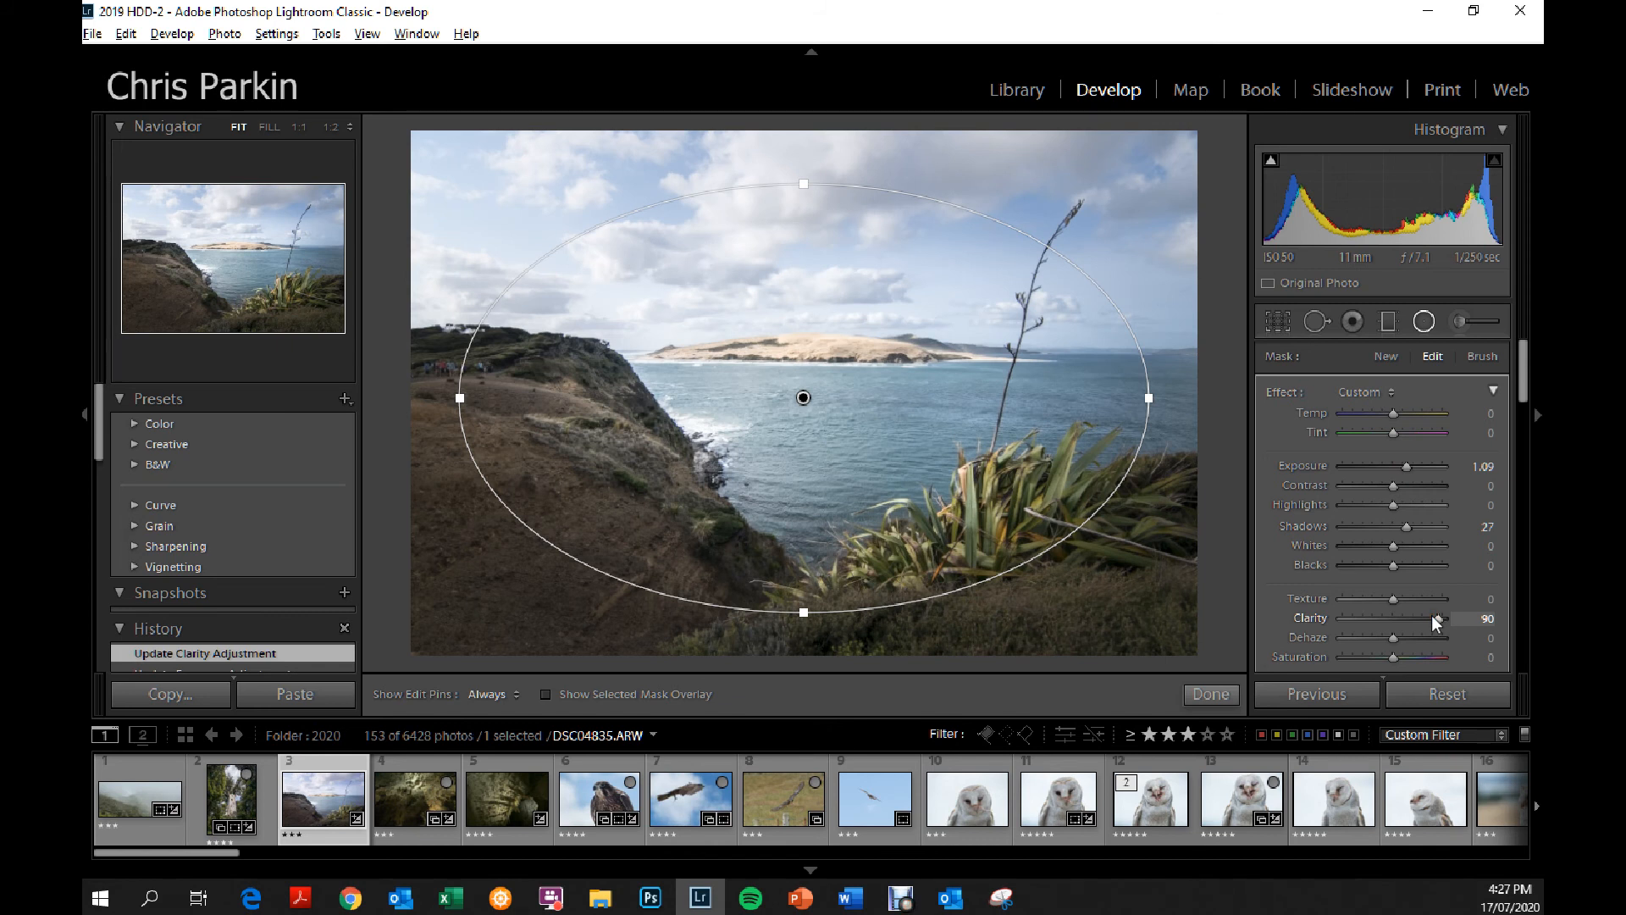
{"action": "left_click_drag", "start_coordinate": [1406, 526], "coordinate": [1385, 493]}
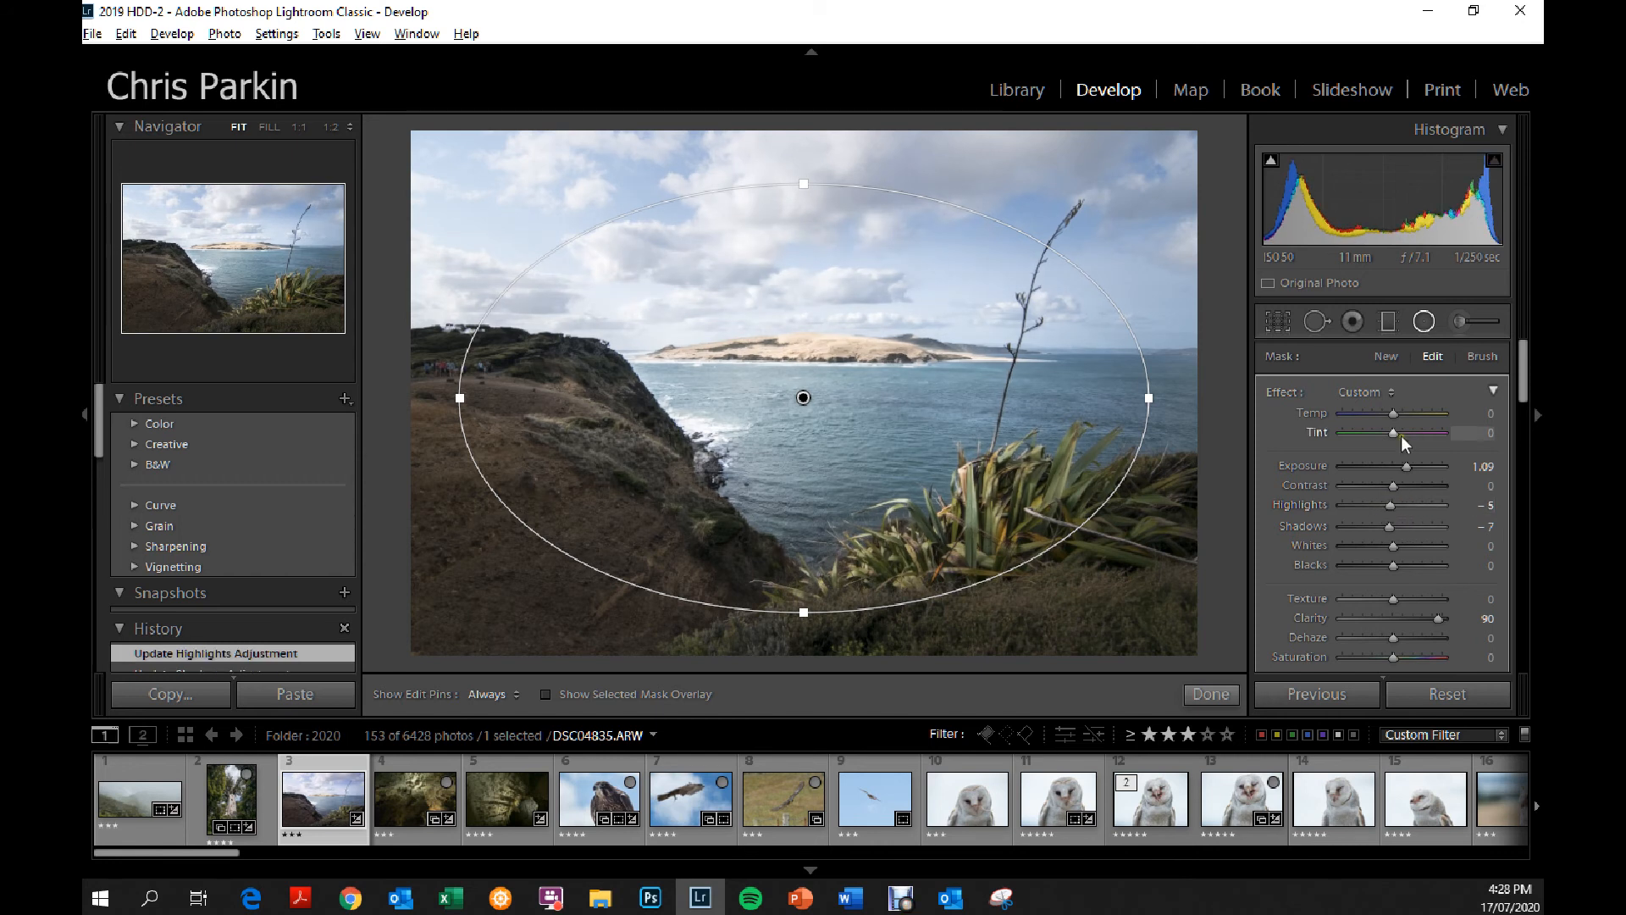
{"action": "left_click_drag", "start_coordinate": [1389, 506], "coordinate": [1319, 506]}
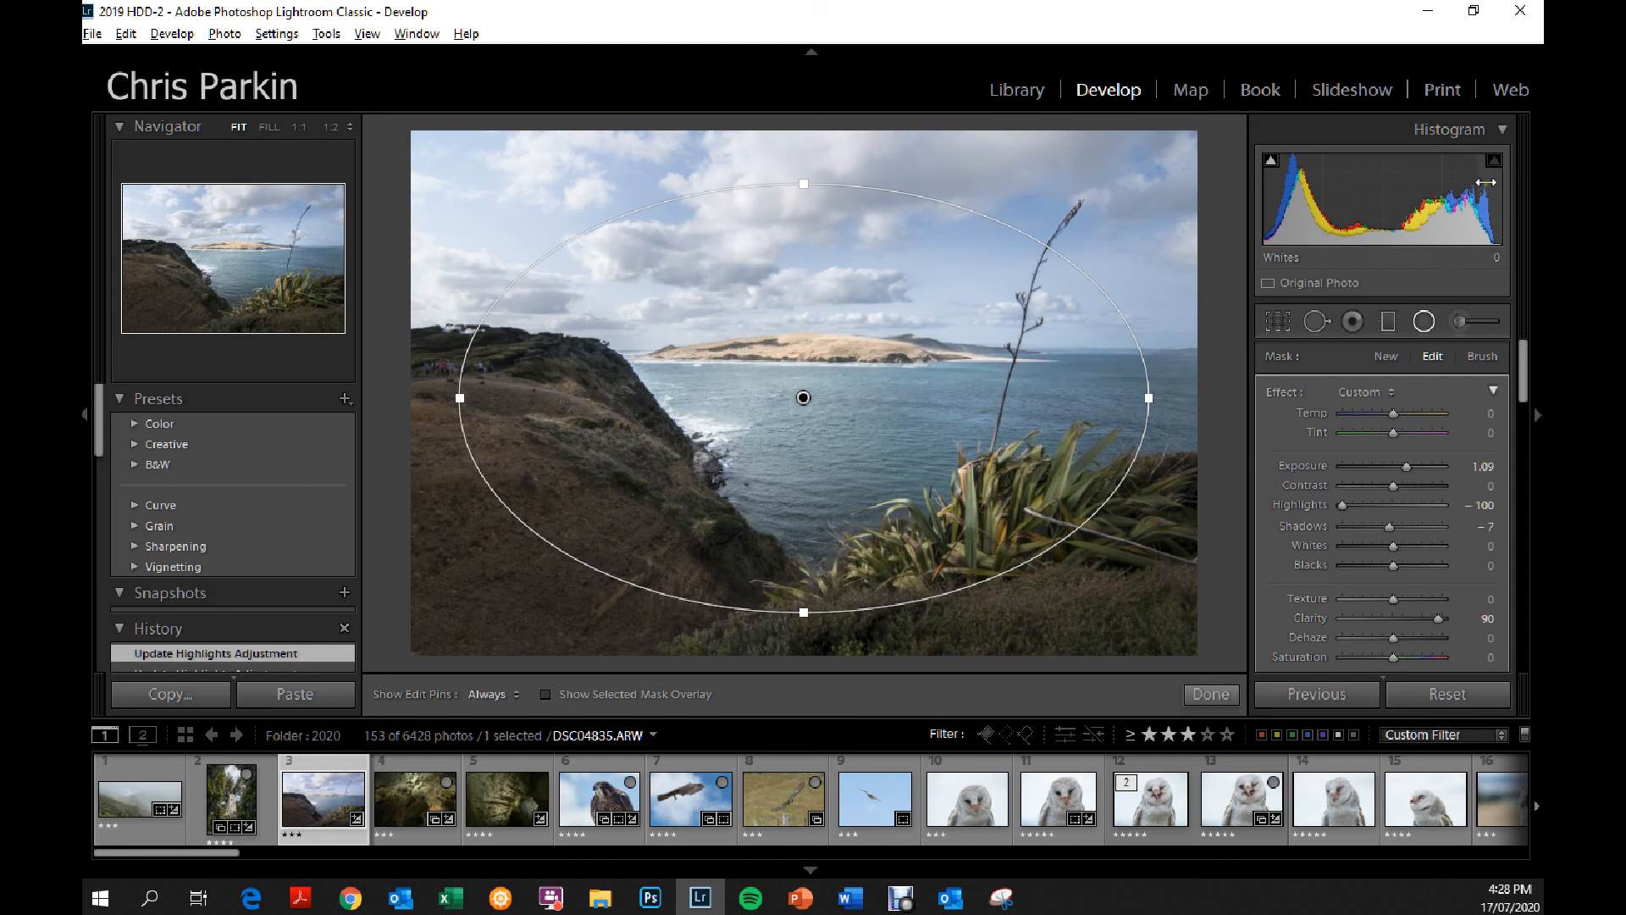
{"action": "left_click_drag", "start_coordinate": [1343, 505], "coordinate": [1278, 481]}
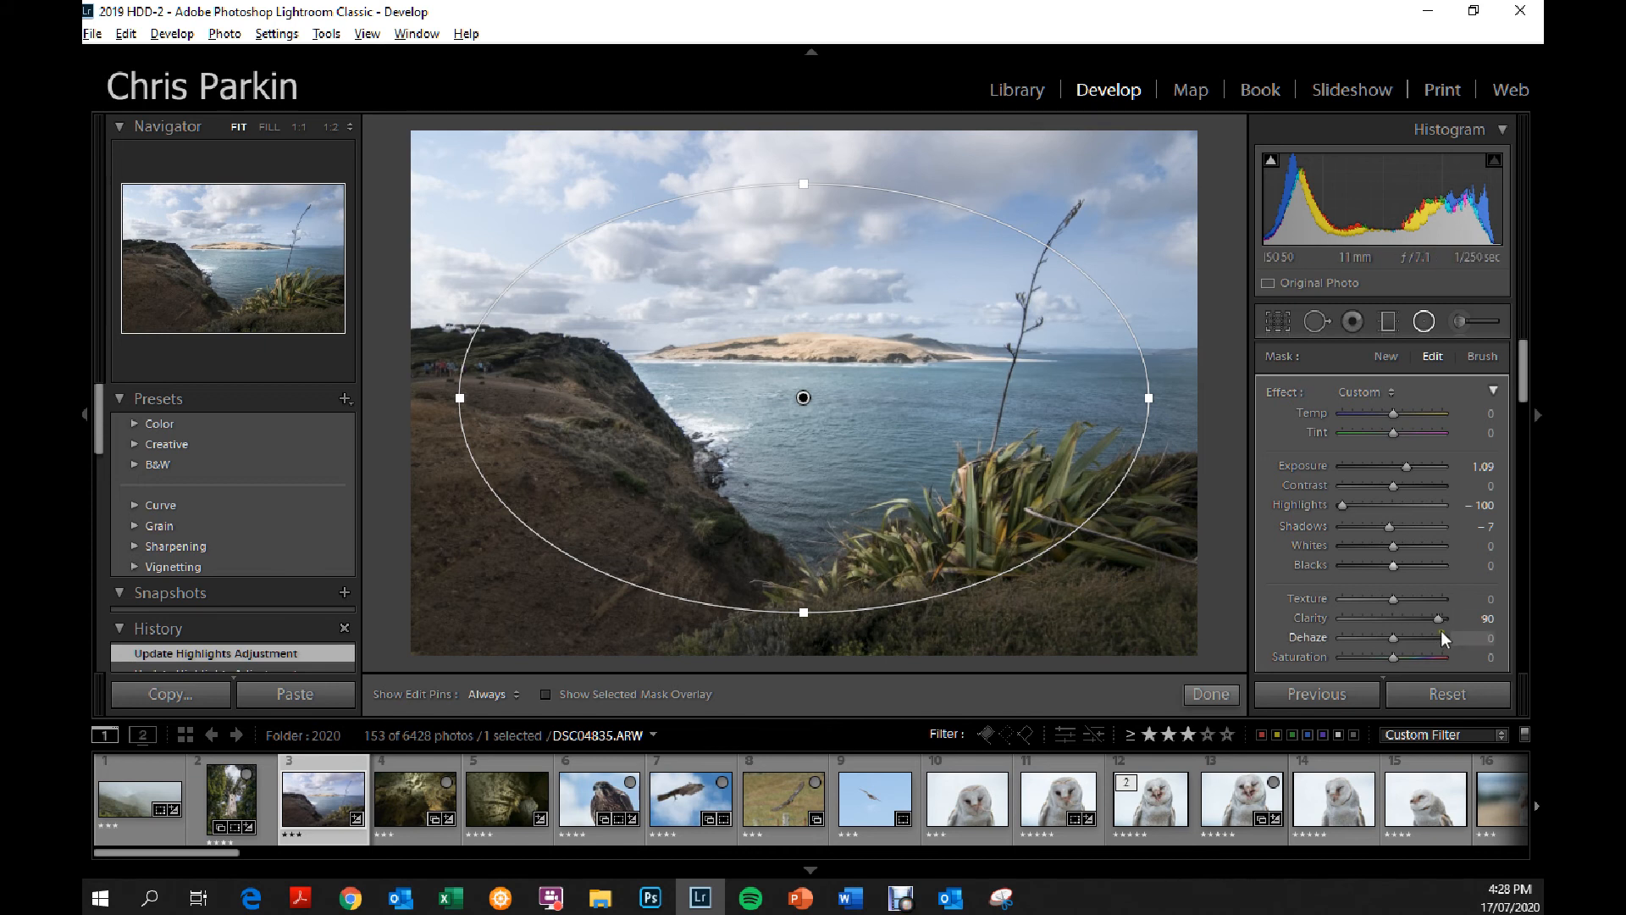
Set the radial filter's clarity to -1, highlights to -7 and exposure to 0.
{"action": "left_click_drag", "start_coordinate": [1421, 619], "coordinate": [1377, 618]}
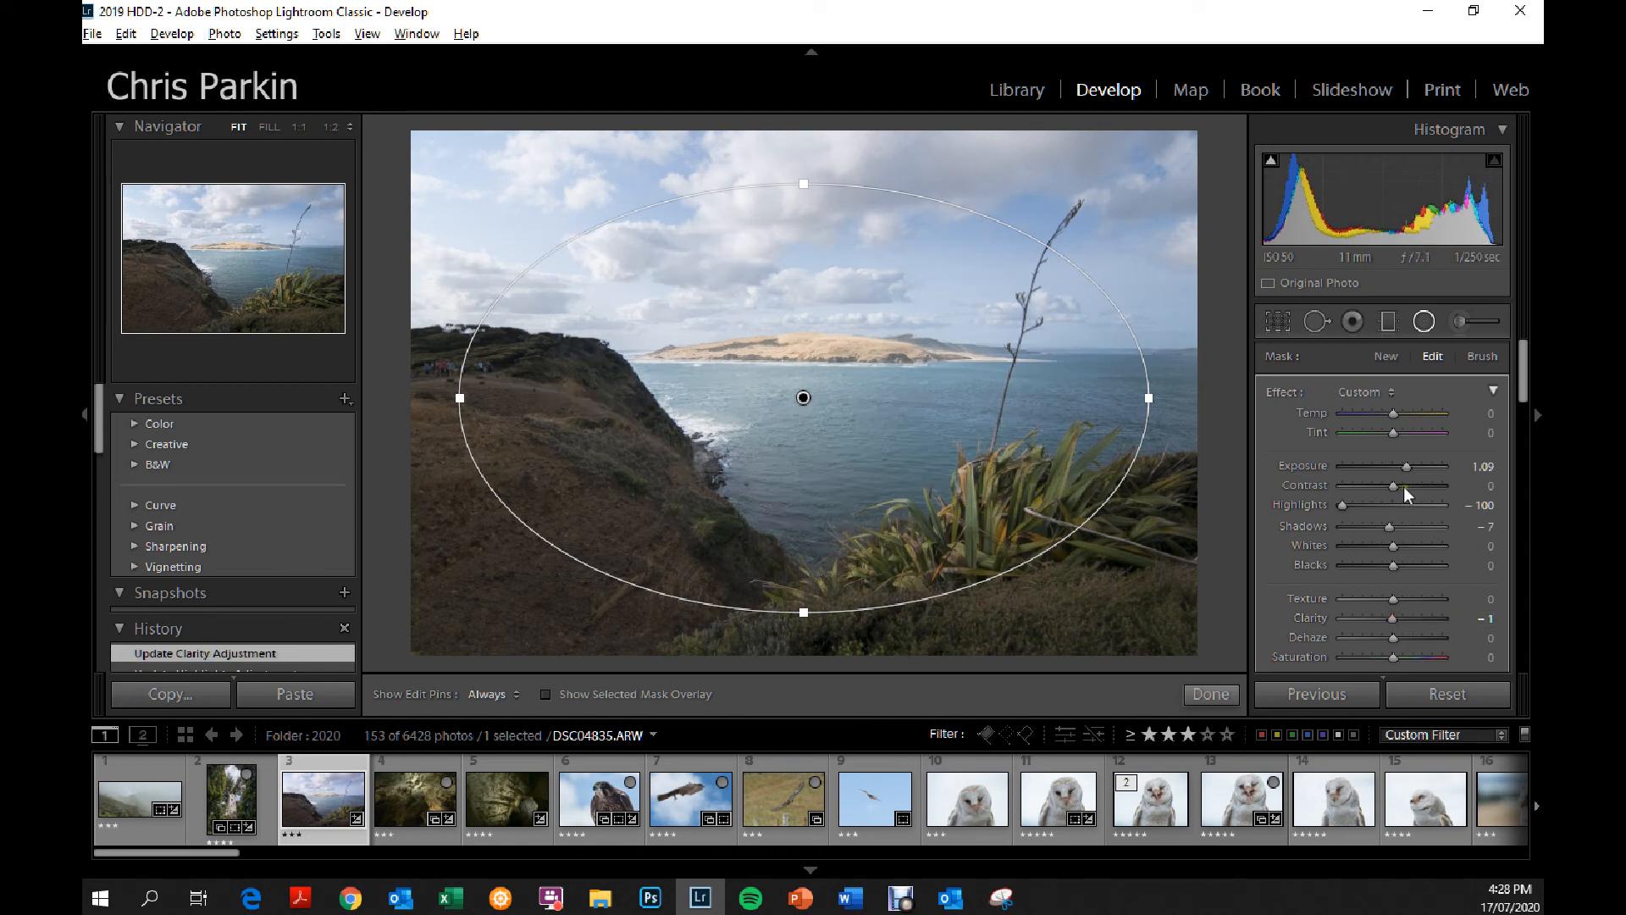
{"action": "mouse_move", "coordinate": [1405, 464]}
{"action": "left_mouse_down"}
{"action": "mouse_move", "coordinate": [1348, 502]}
{"action": "mouse_move", "coordinate": [1397, 506]}
{"action": "mouse_move", "coordinate": [1339, 462]}
{"action": "mouse_move", "coordinate": [1456, 469]}
{"action": "mouse_move", "coordinate": [1422, 468]}
{"action": "left_mouse_up"}
{"action": "left_click", "coordinate": [1472, 470]}
{"action": "type", "text": "0"}
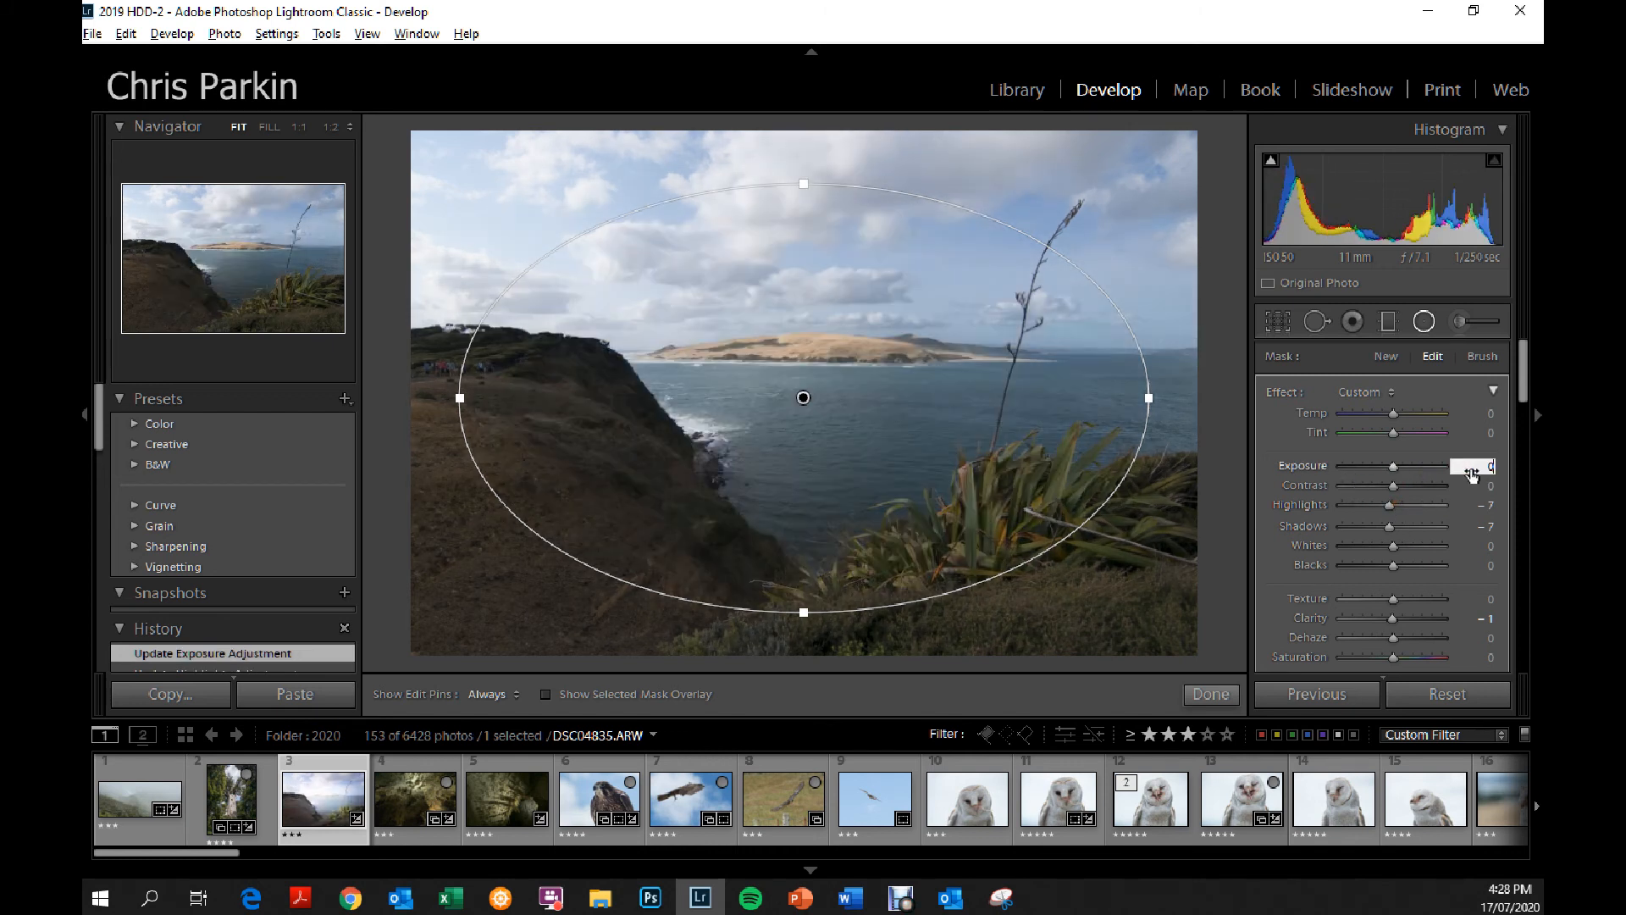
Try a contrast of 100 and an exposure of 0.44 on the radial filter, and reset both to 0.
{"action": "left_click_drag", "start_coordinate": [1394, 485], "coordinate": [1466, 488]}
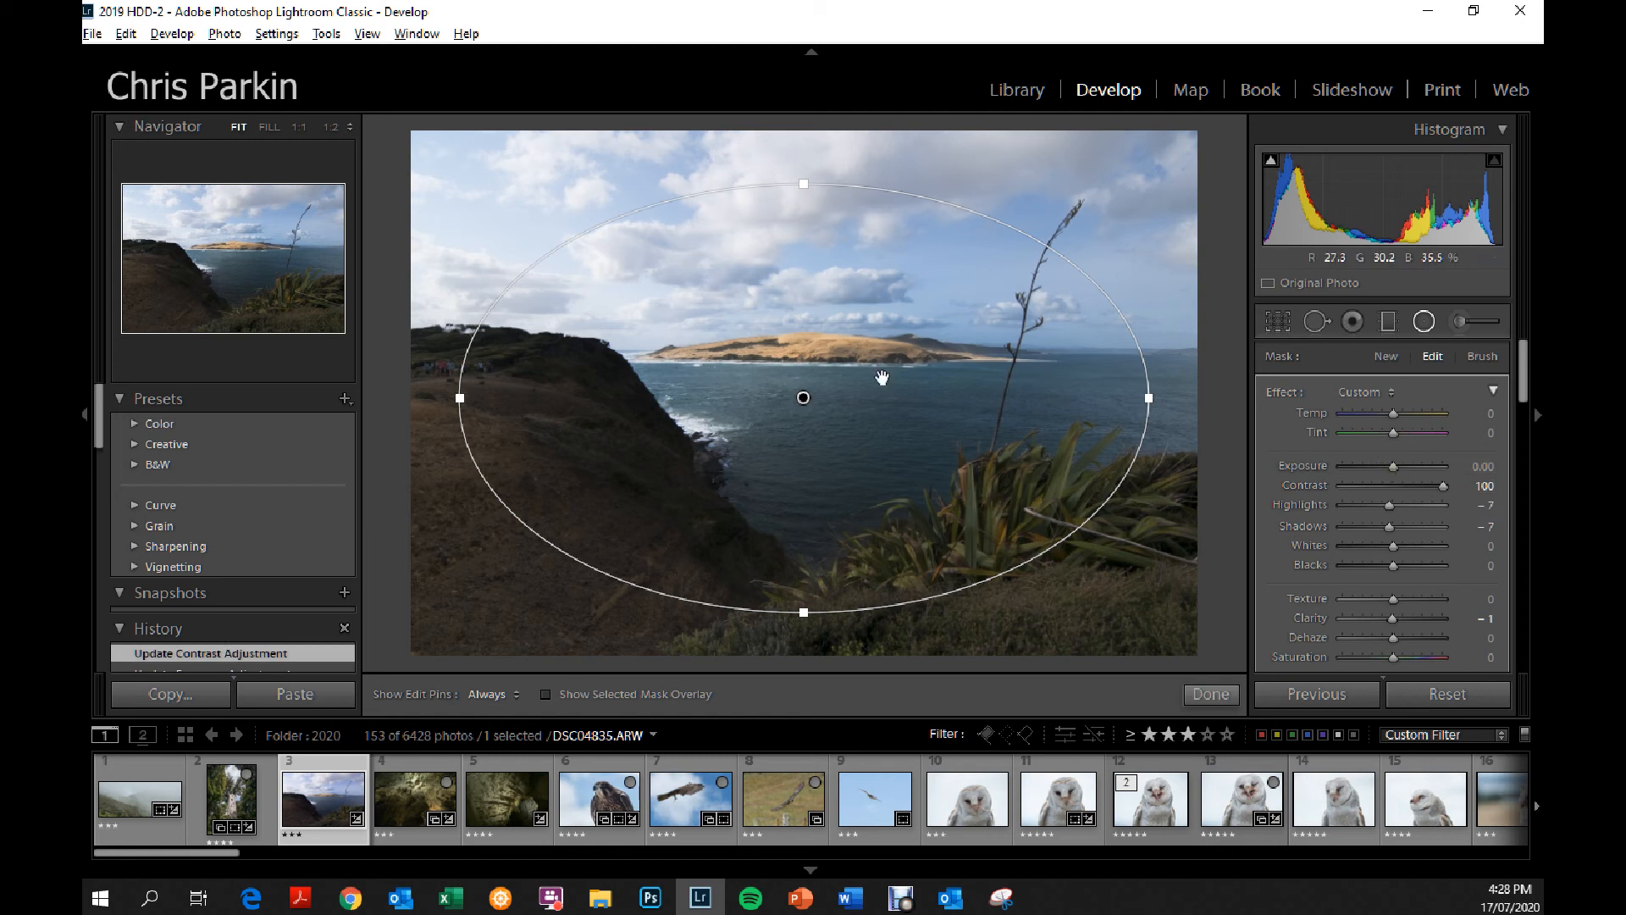
{"action": "mouse_move", "coordinate": [1395, 465]}
{"action": "left_mouse_down"}
{"action": "mouse_move", "coordinate": [1425, 466]}
{"action": "mouse_move", "coordinate": [1400, 466]}
{"action": "left_mouse_up"}
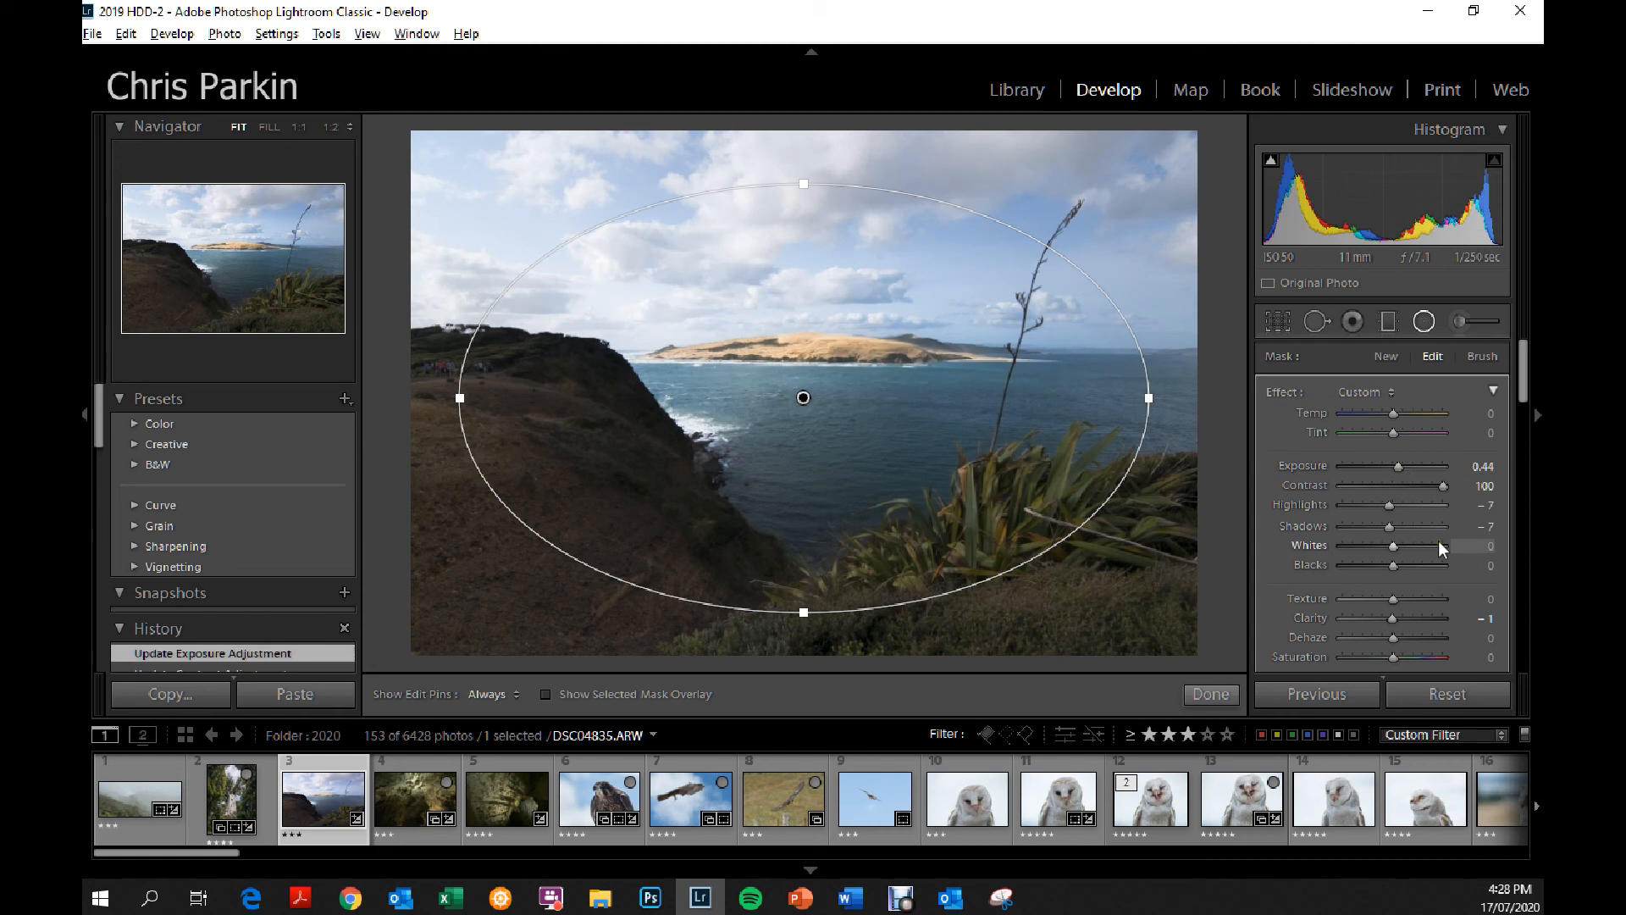
{"action": "left_click", "coordinate": [1484, 467]}
{"action": "type", "text": "0"}
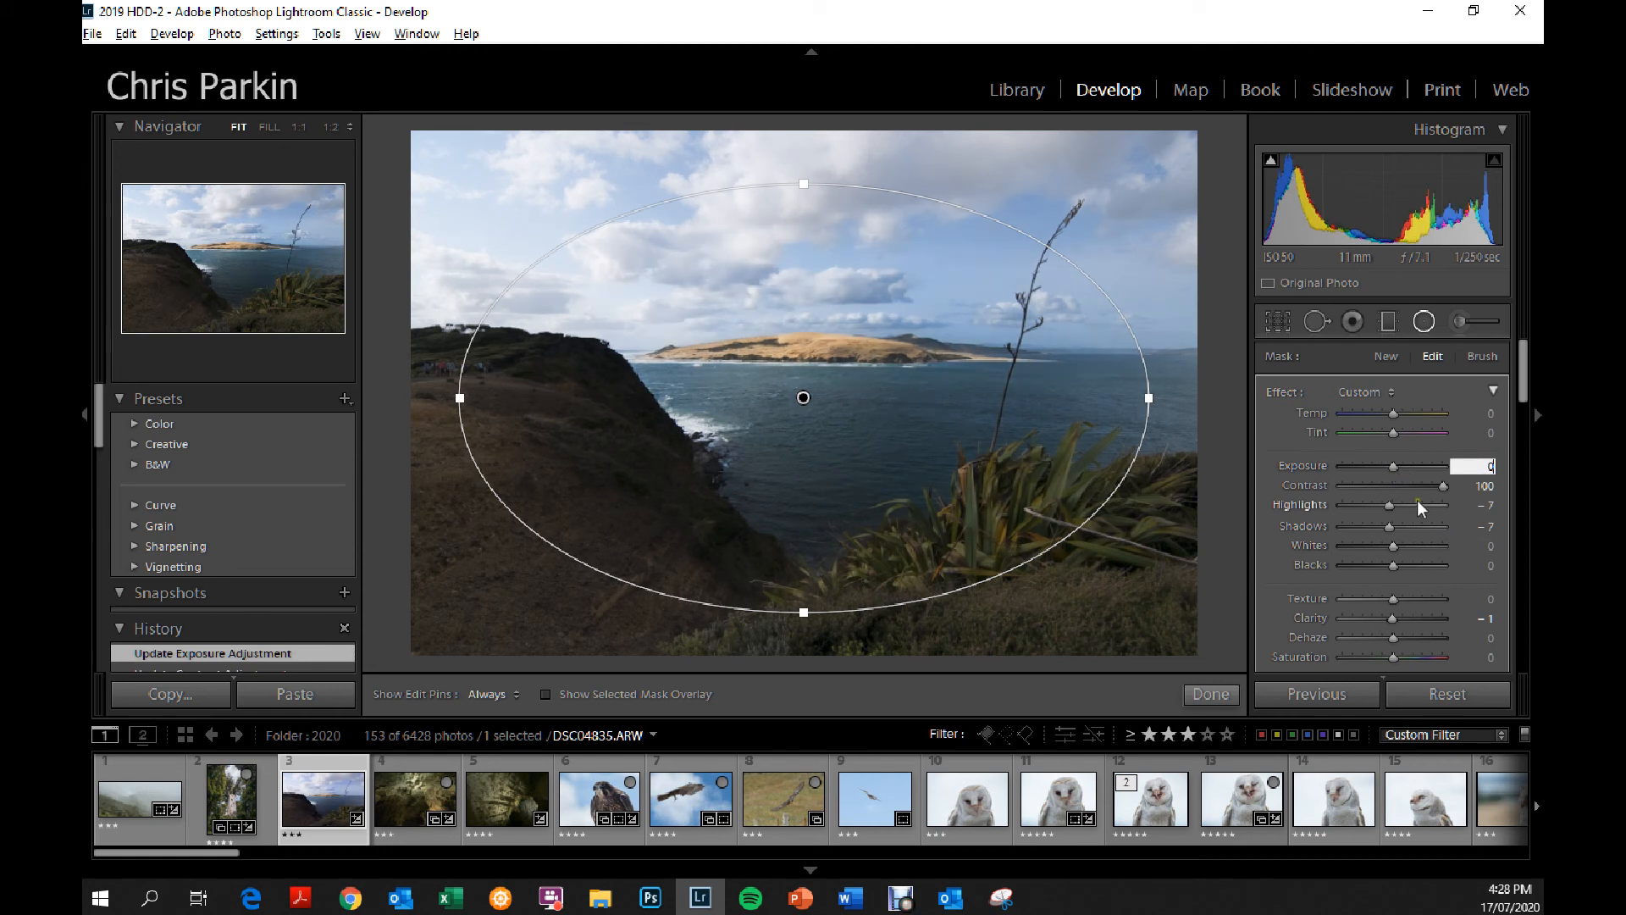
{"action": "left_click_drag", "start_coordinate": [1442, 485], "coordinate": [1391, 480]}
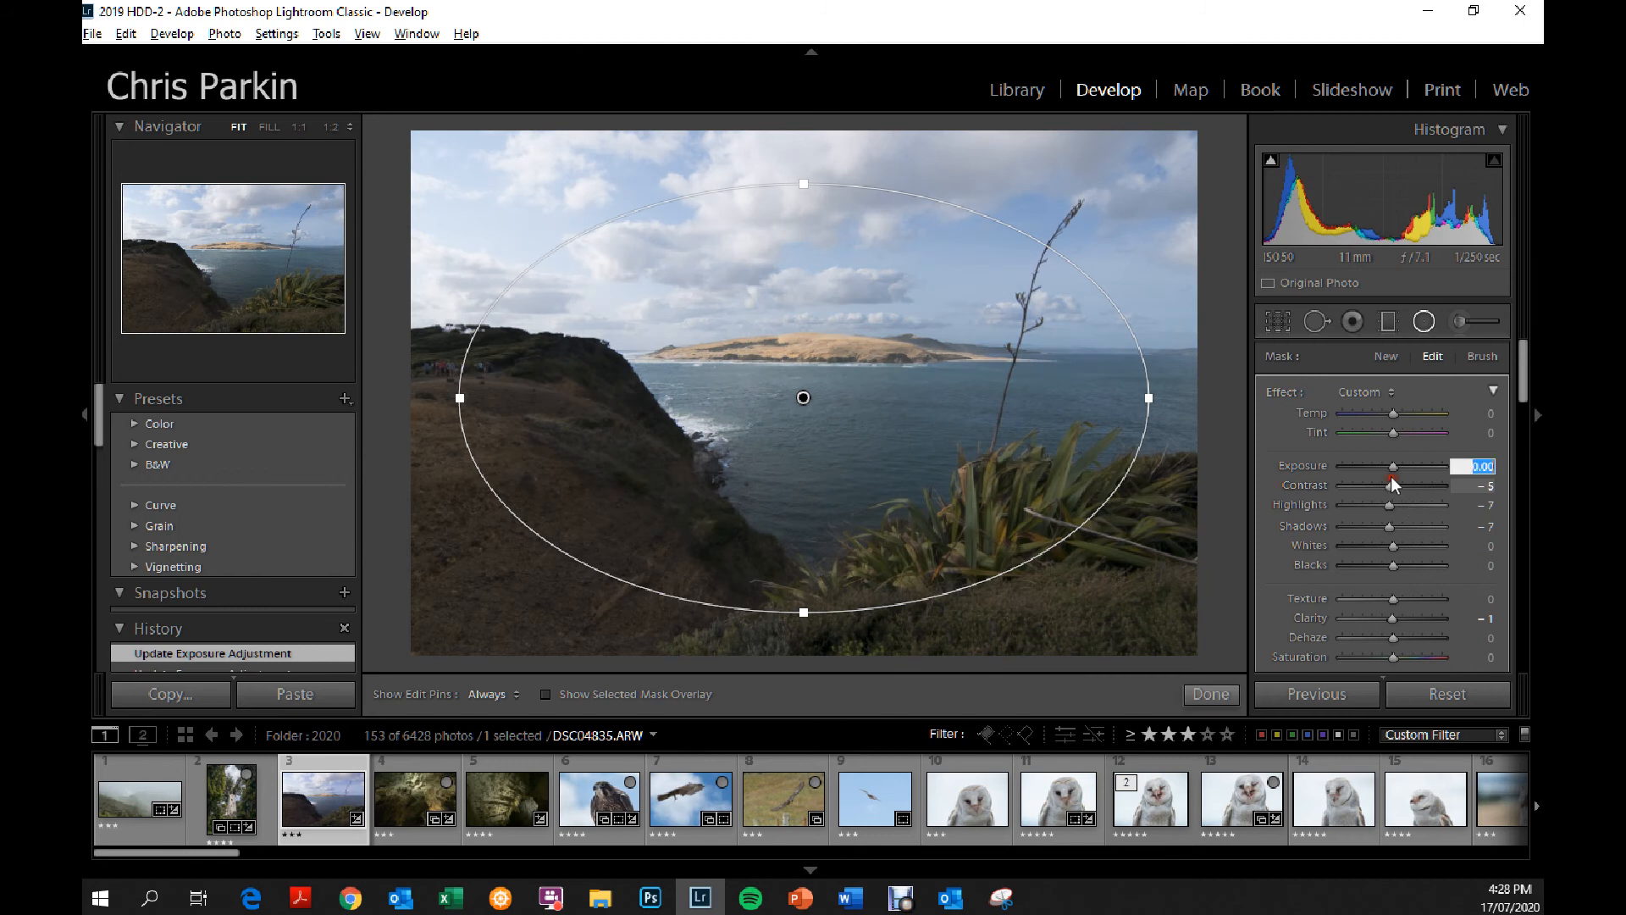
{"action": "left_click", "coordinate": [1465, 485]}
{"action": "type", "text": "0"}
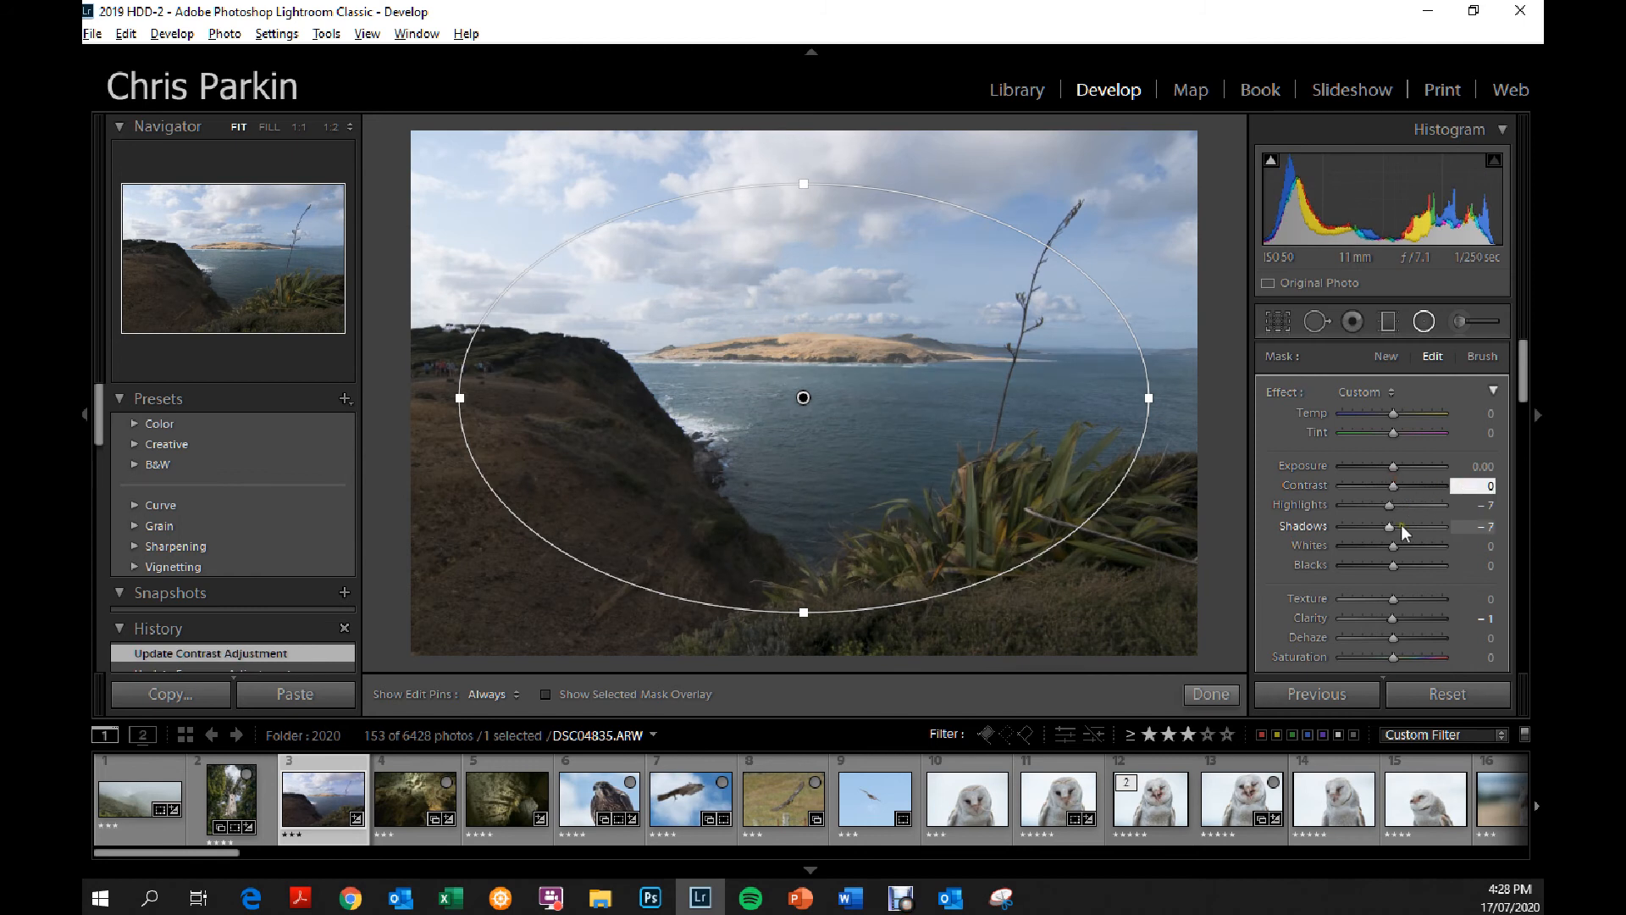
Try the radial filter's shadows at 100 and bring them back to 3.
{"action": "left_click_drag", "start_coordinate": [1389, 530], "coordinate": [1476, 530]}
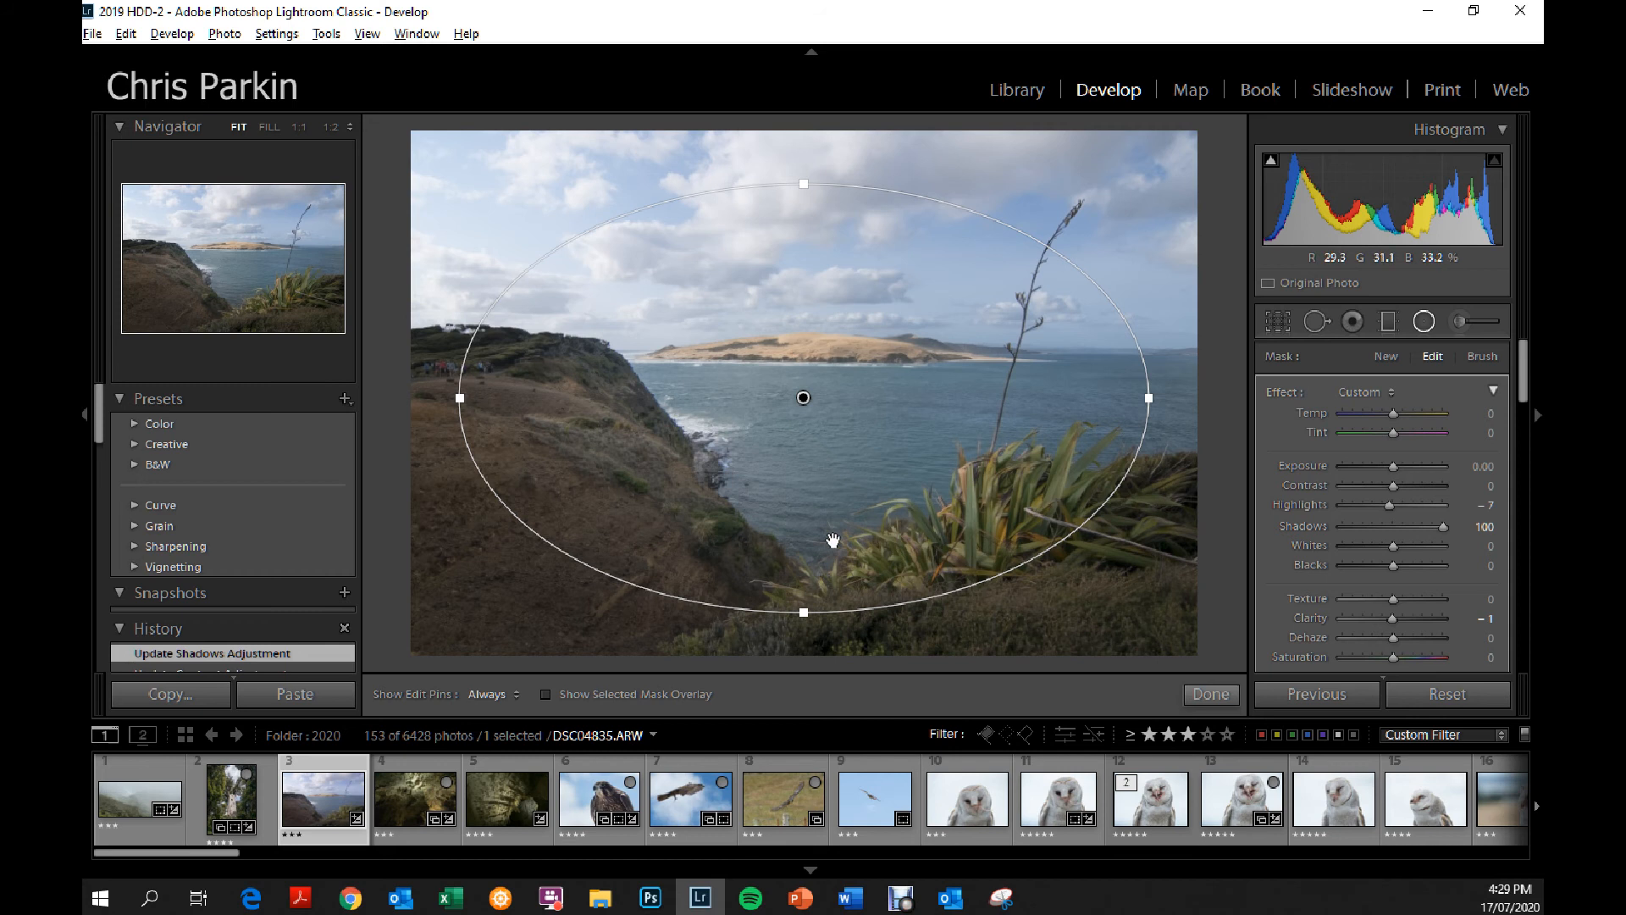
{"action": "left_click", "coordinate": [1389, 526]}
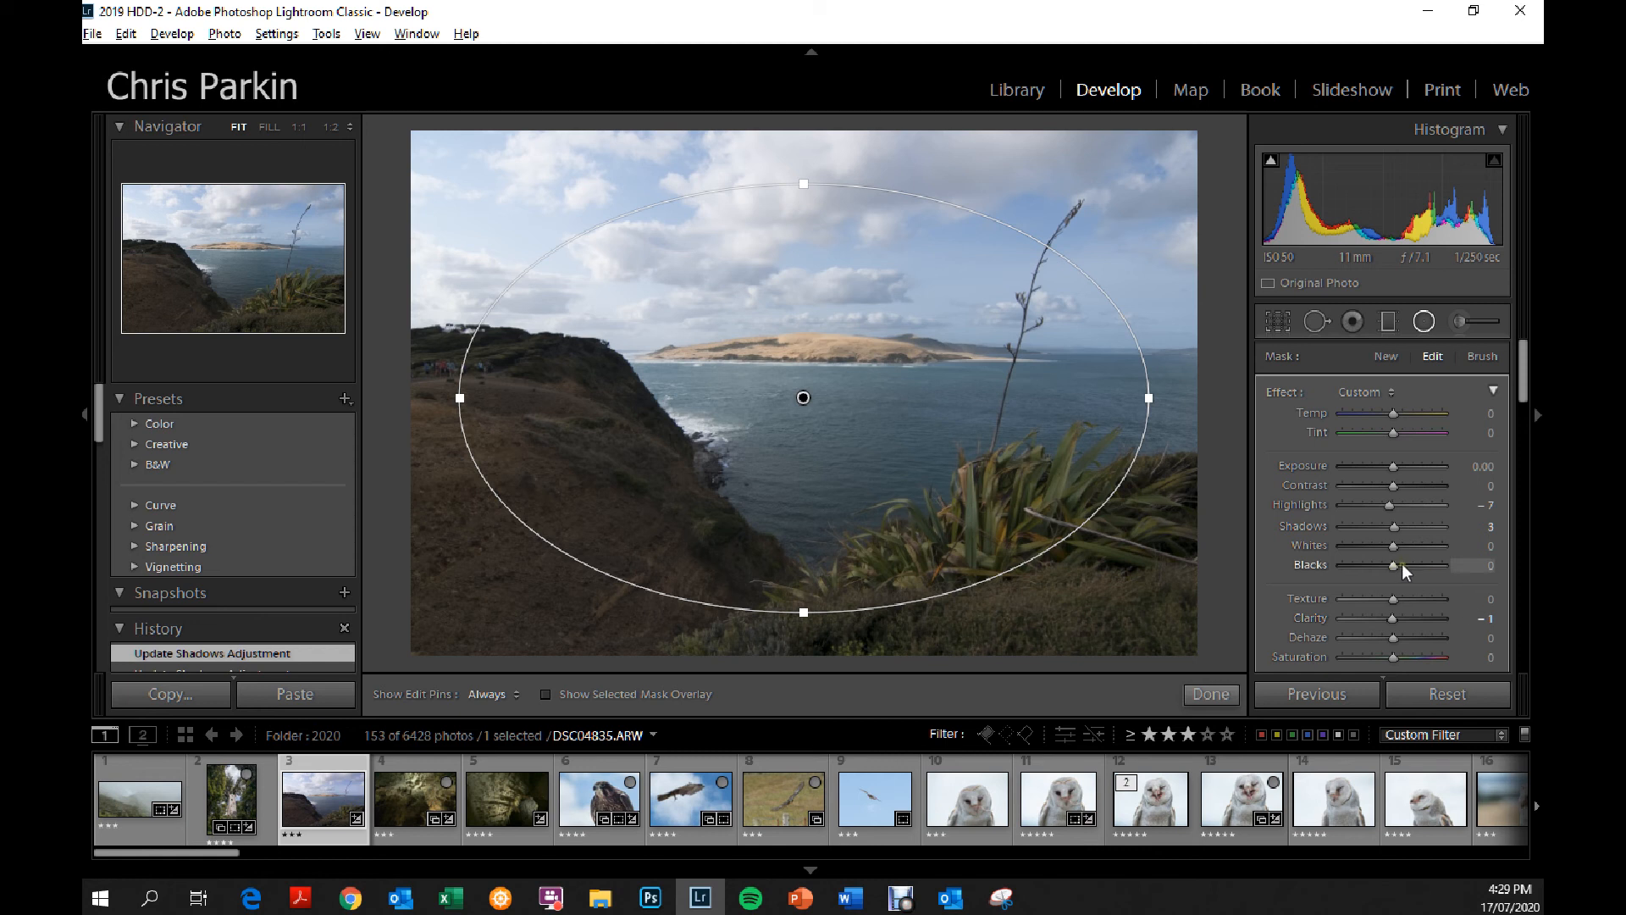
Try the radial filter's whites at 31 and -100, and bring them back to -5.
{"action": "mouse_move", "coordinate": [1395, 546]}
{"action": "left_mouse_down"}
{"action": "mouse_move", "coordinate": [1447, 547]}
{"action": "mouse_move", "coordinate": [1374, 546]}
{"action": "mouse_move", "coordinate": [1409, 545]}
{"action": "left_mouse_up"}
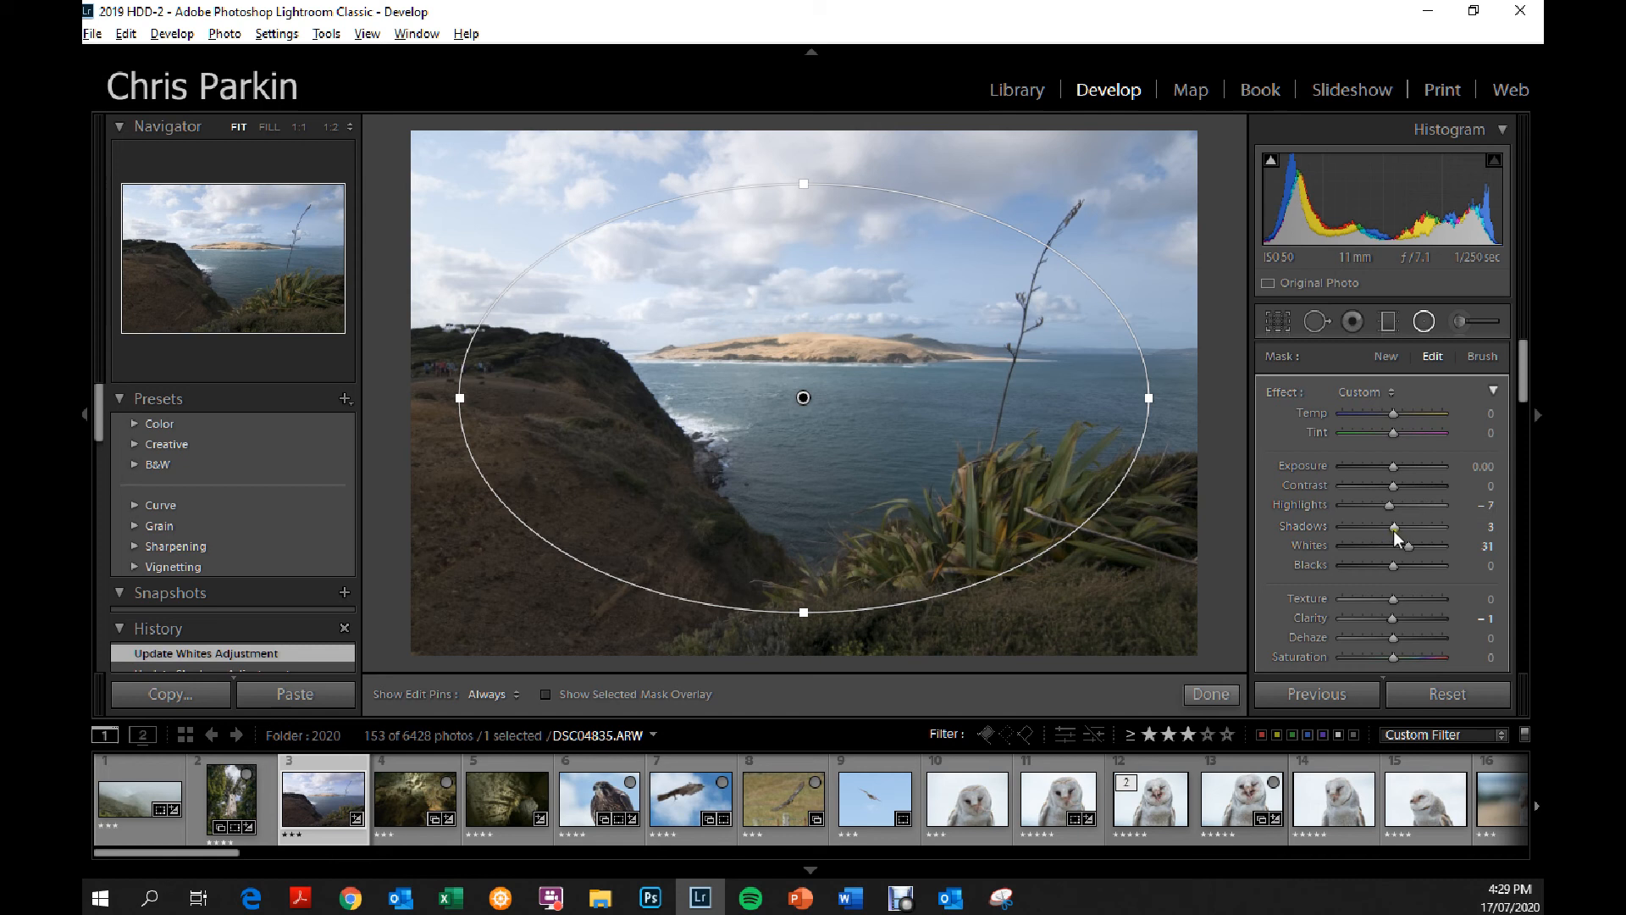
{"action": "left_click_drag", "start_coordinate": [1402, 543], "coordinate": [1336, 549]}
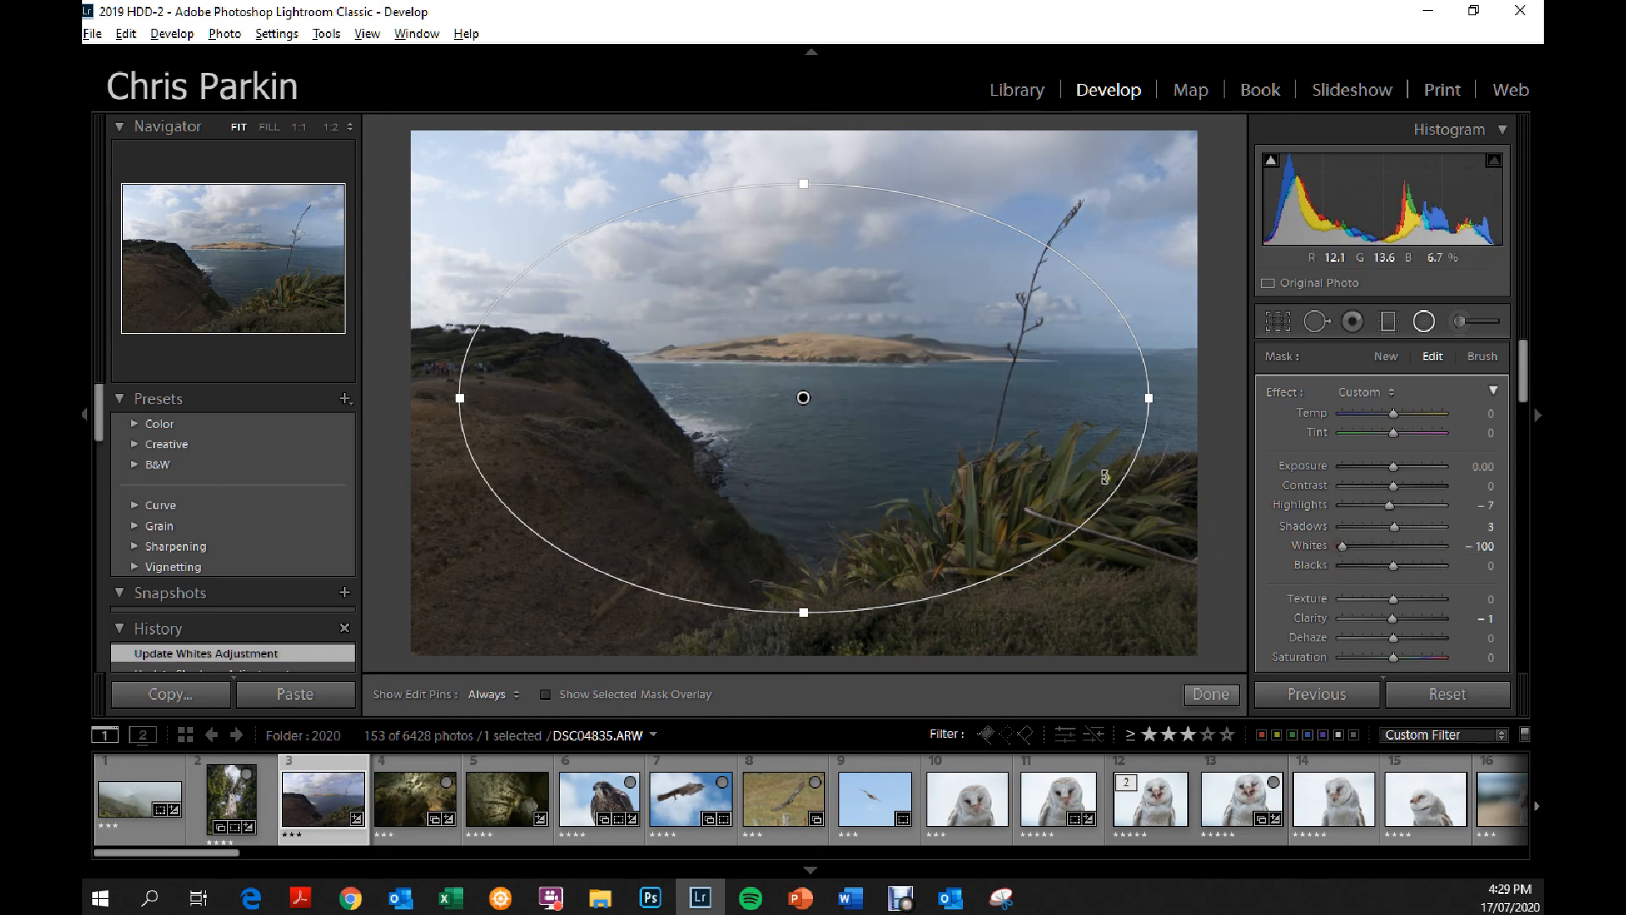
{"action": "left_click", "coordinate": [1390, 544]}
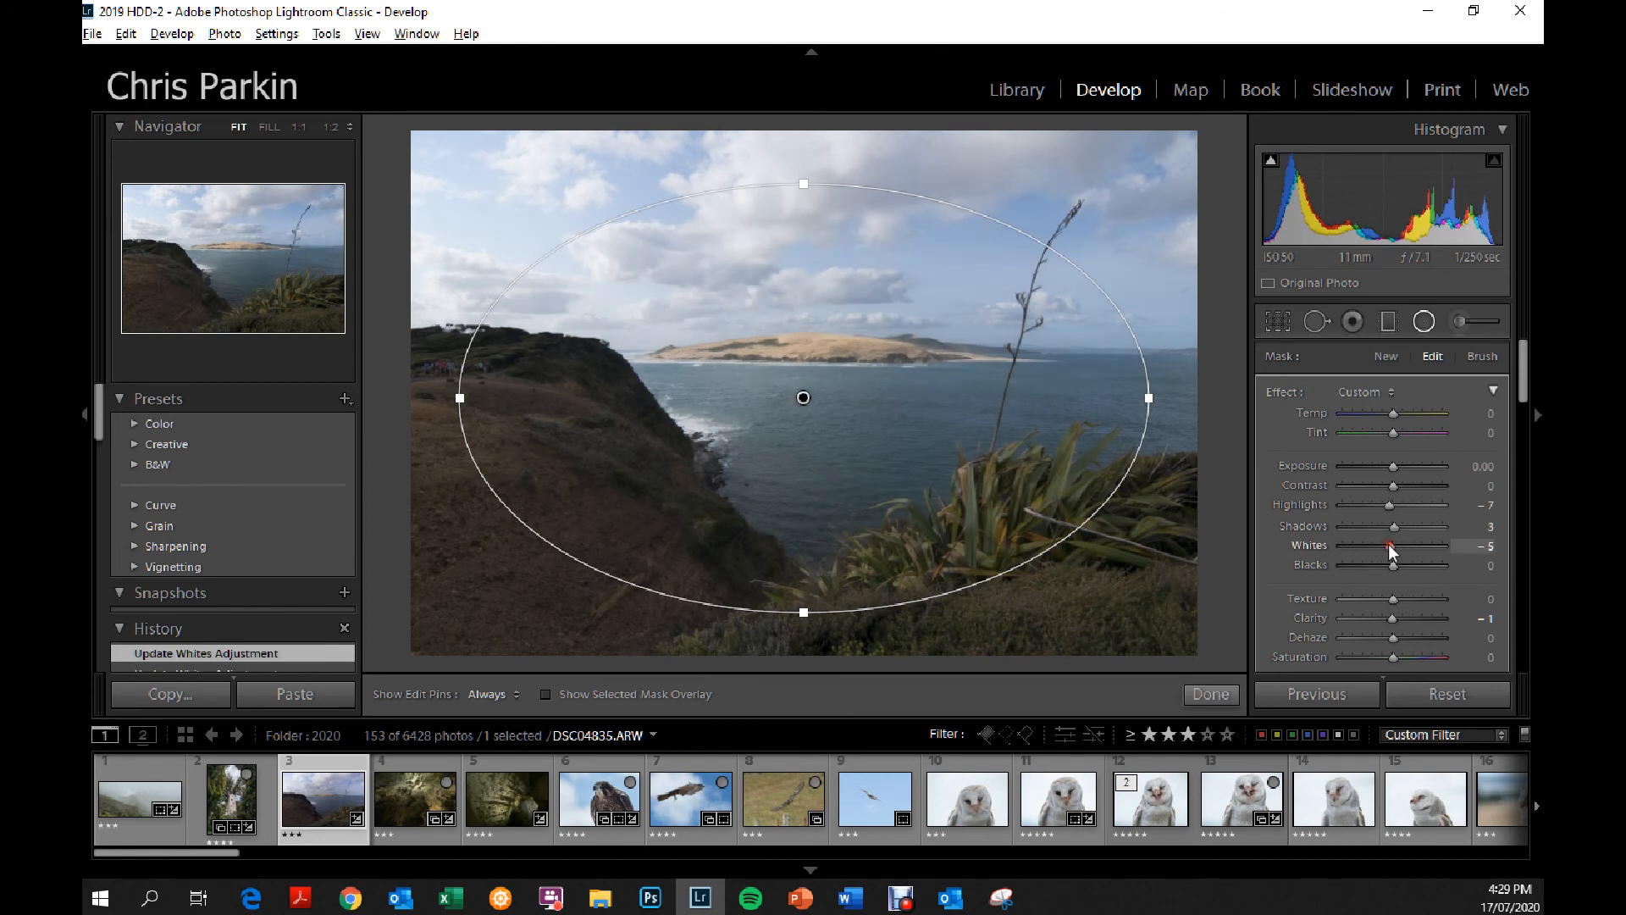
Reset the radial filter's whites, highlights and shadows to 0.
{"action": "left_click", "coordinate": [1477, 537]}
{"action": "type", "text": "0"}
{"action": "left_click", "coordinate": [1471, 505]}
{"action": "type", "text": "0"}
{"action": "left_click", "coordinate": [1481, 526]}
{"action": "type", "text": "0"}
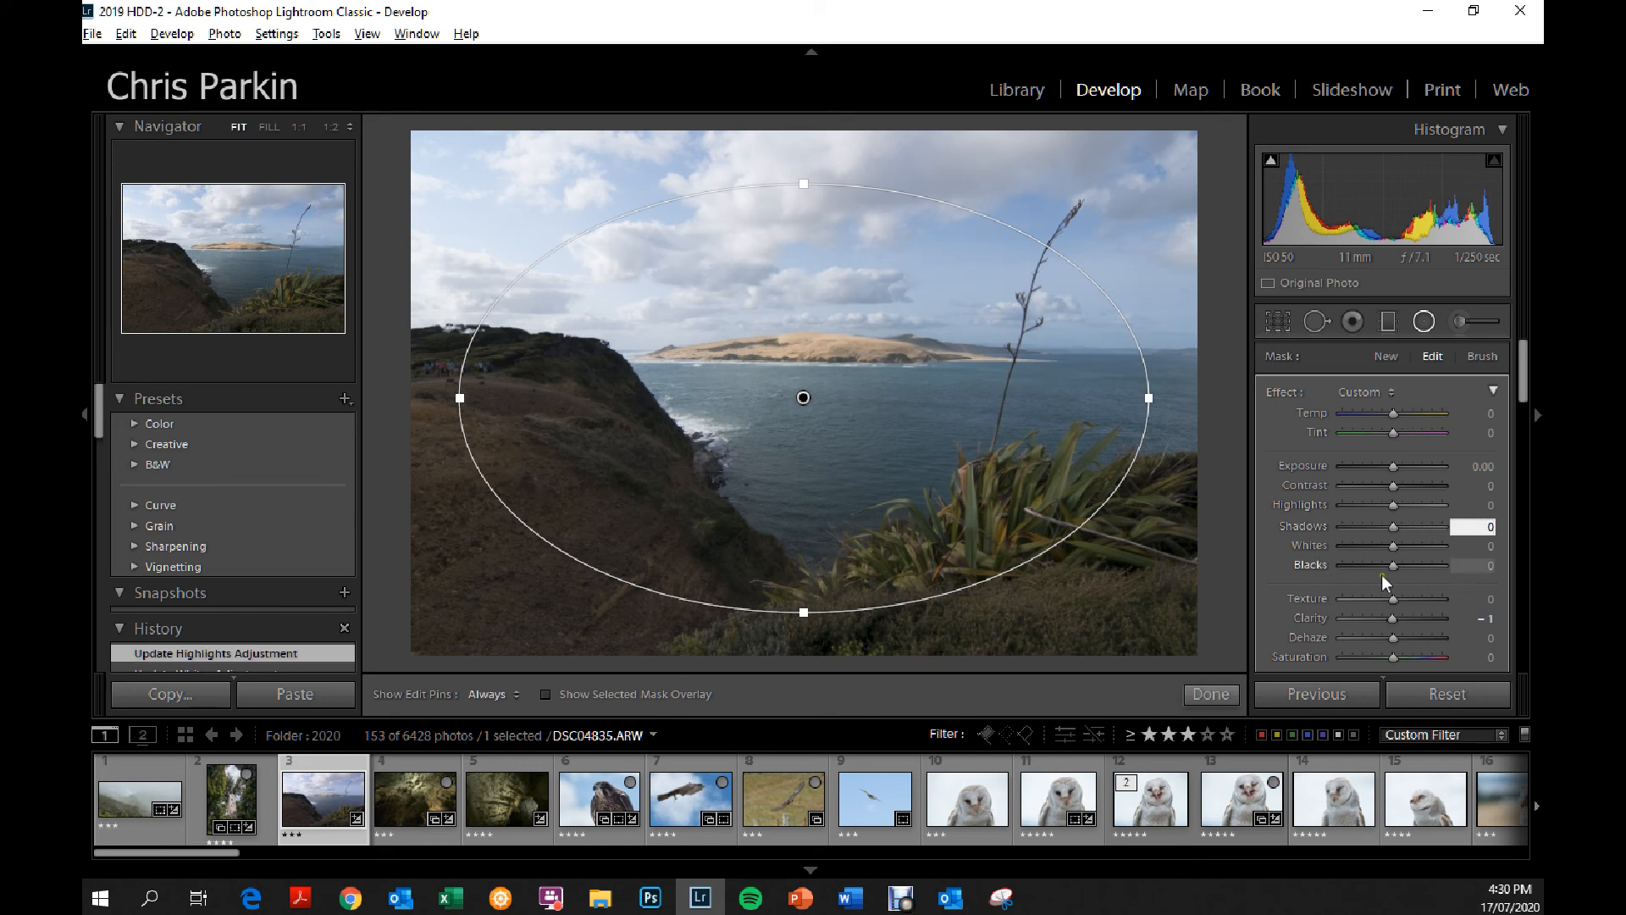
Set the radial filter's blacks to -31 and turn on the shadow clipping warning.
{"action": "mouse_move", "coordinate": [1393, 565]}
{"action": "left_mouse_down"}
{"action": "mouse_move", "coordinate": [1352, 559]}
{"action": "mouse_move", "coordinate": [1374, 559]}
{"action": "left_mouse_up"}
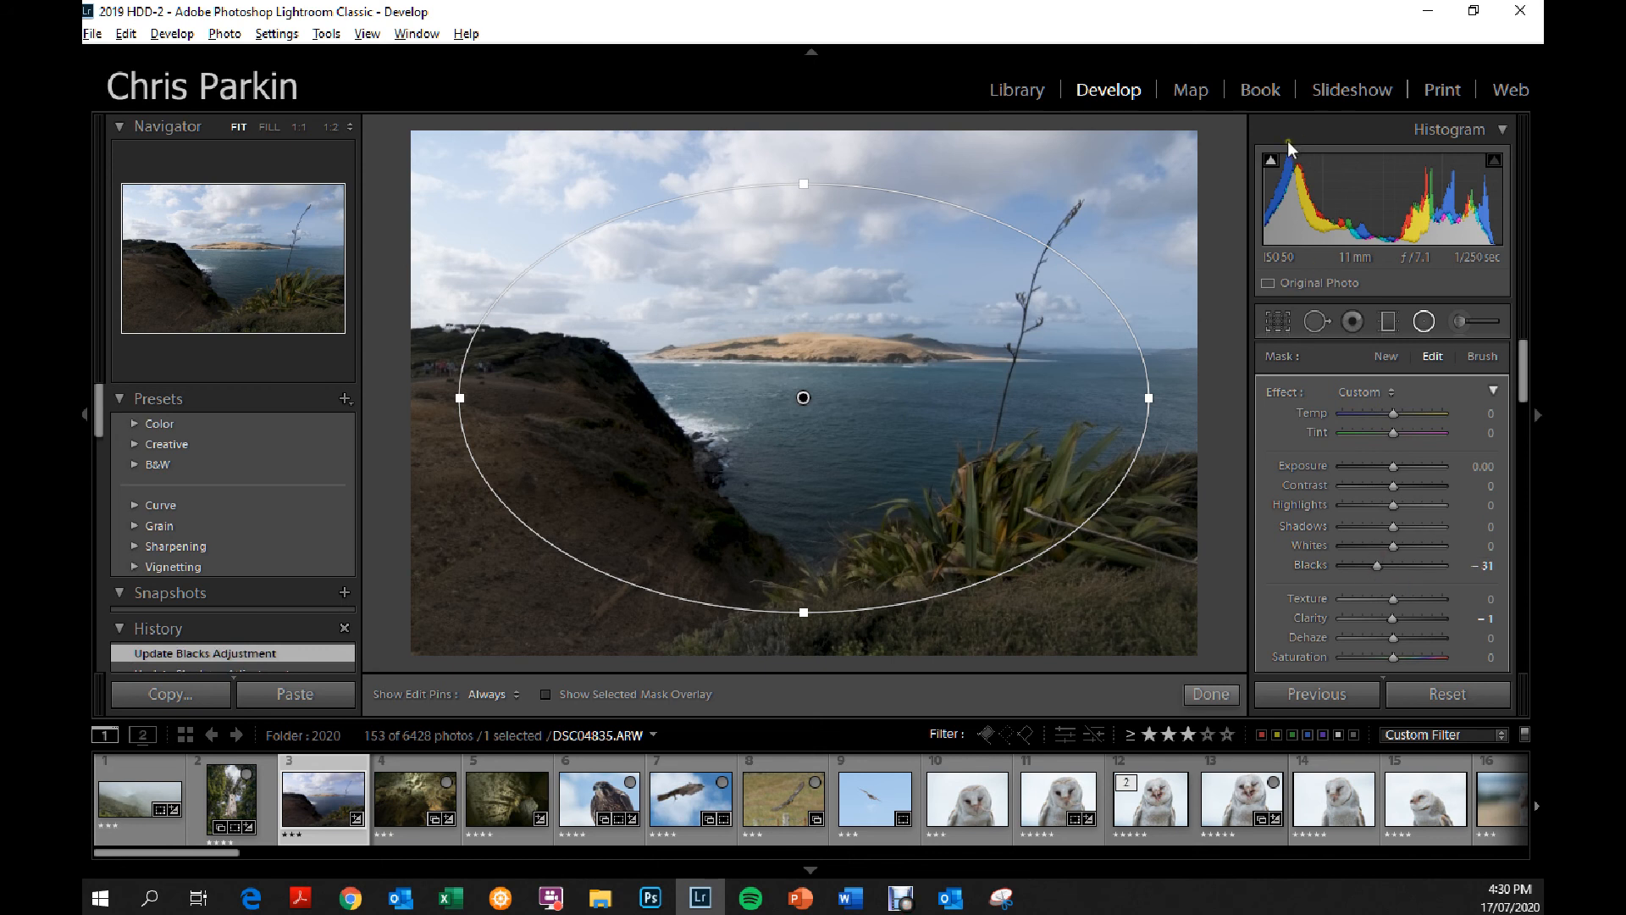
{"action": "left_click", "coordinate": [1270, 159]}
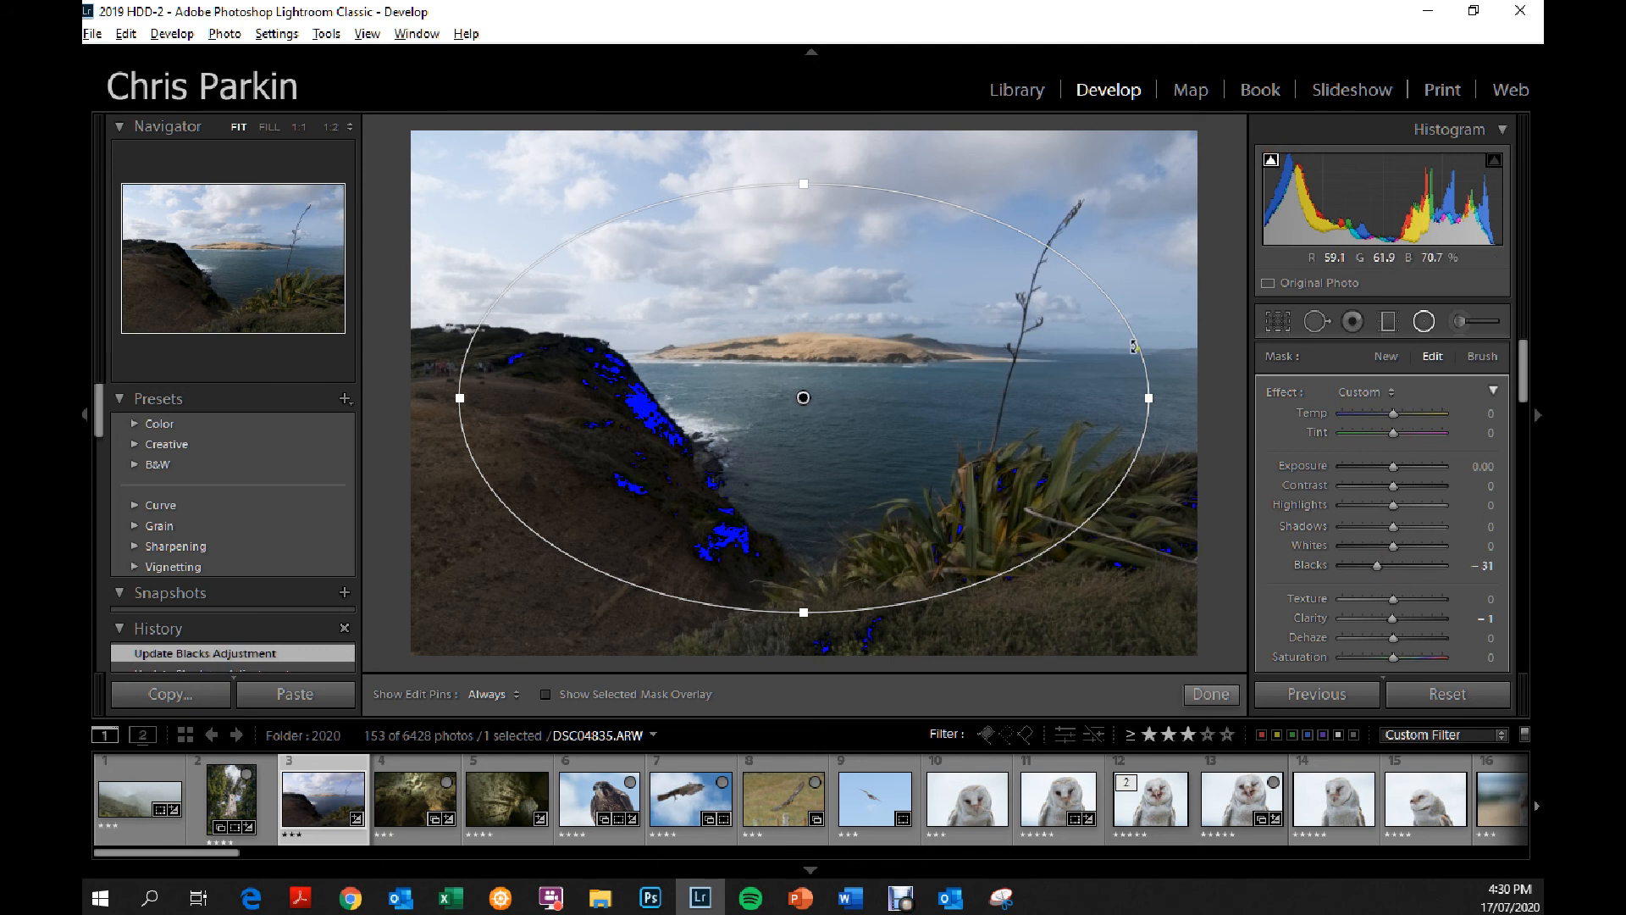
{"action": "left_click", "coordinate": [1270, 162]}
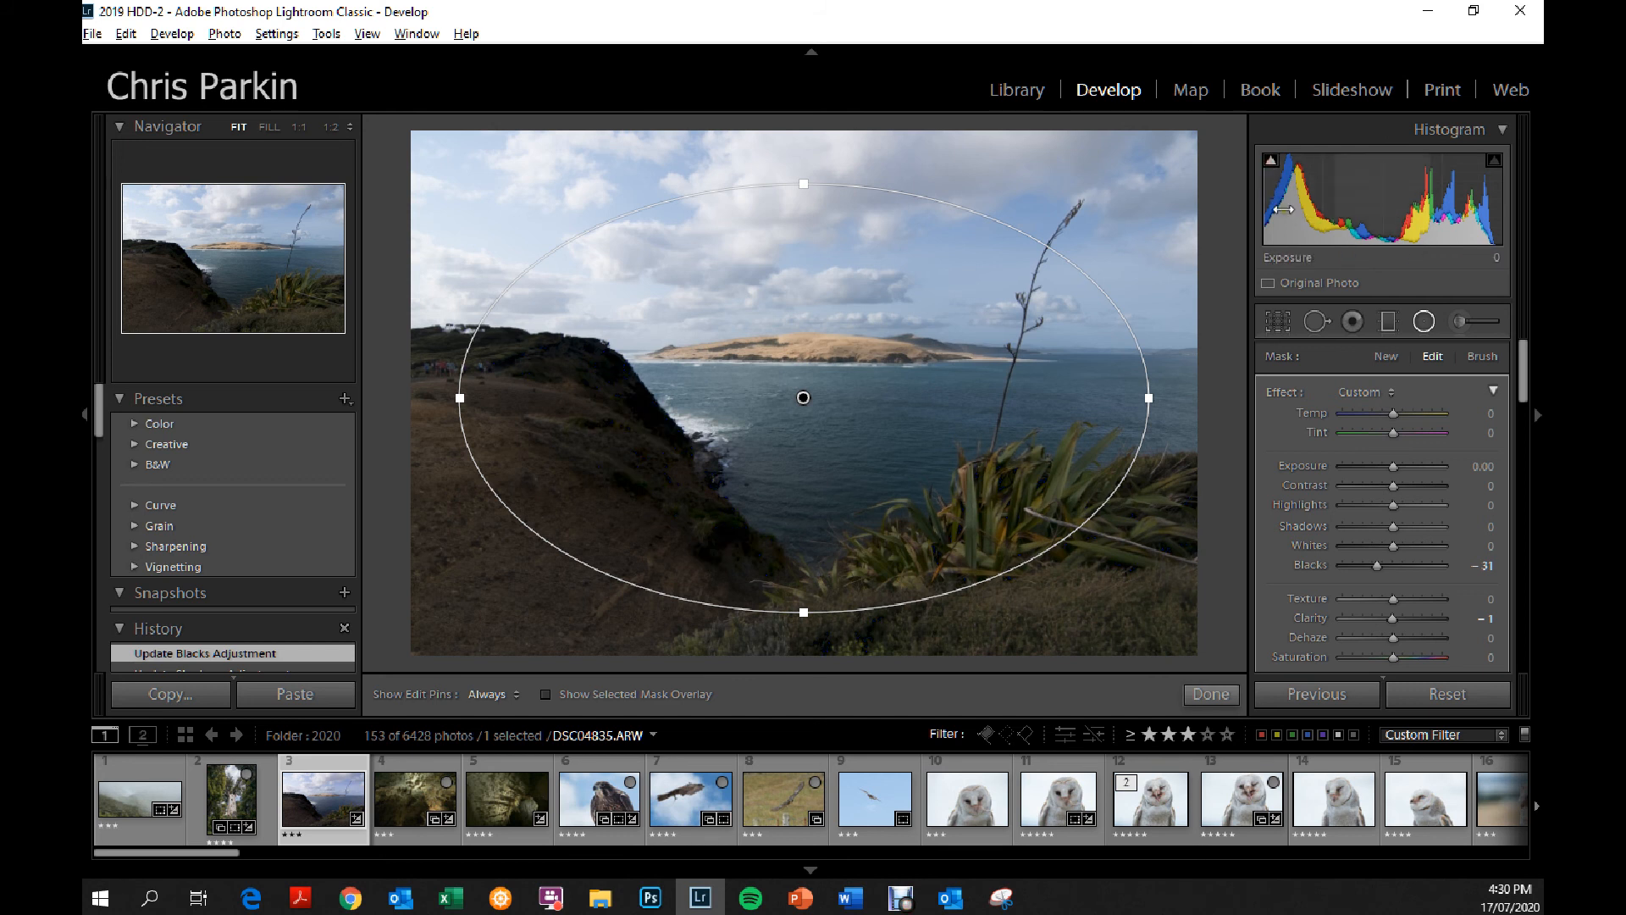
{"action": "mouse_move", "coordinate": [1271, 165]}
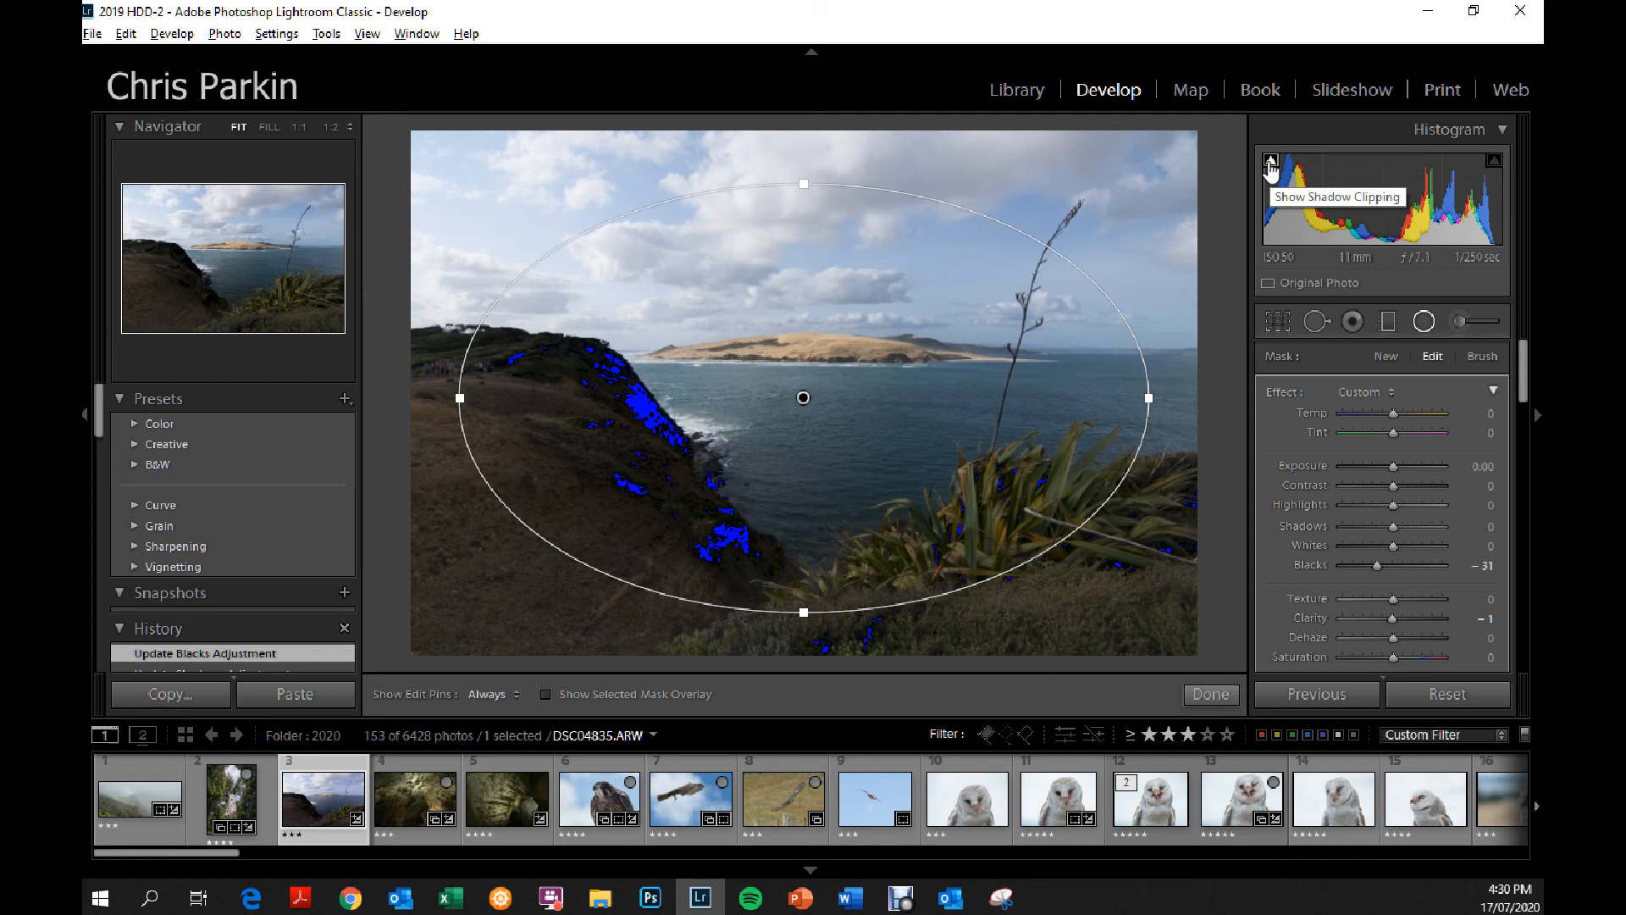
{"action": "left_click", "coordinate": [1271, 166]}
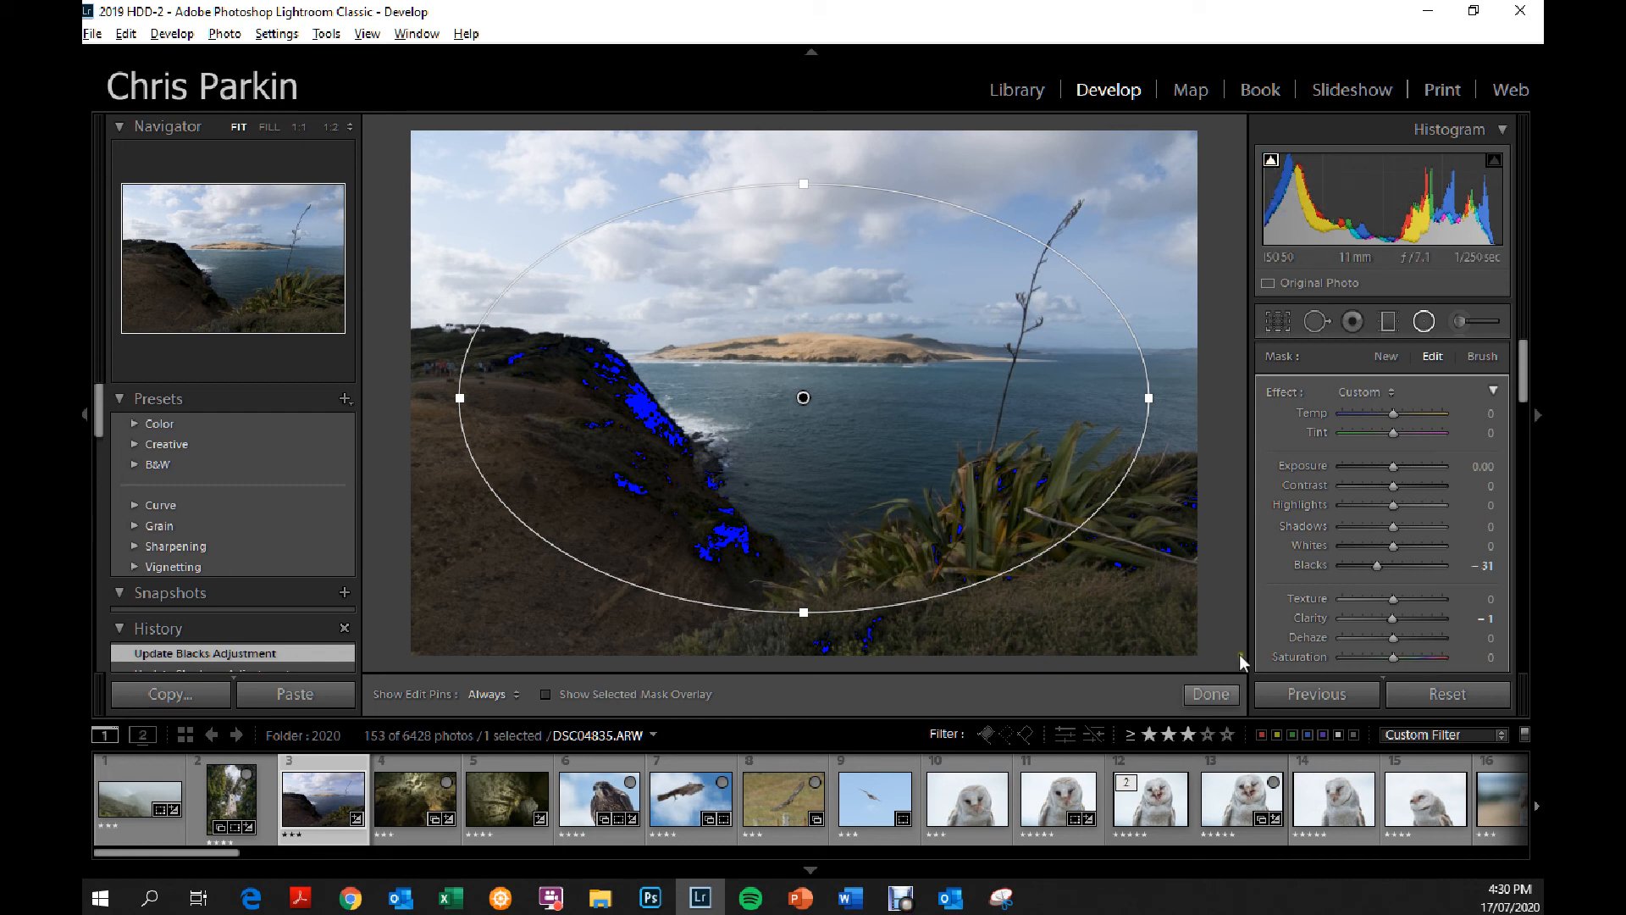
Set the radial filter's blacks to -17 and exposure to 1.98, with the highlight clipping warning turned on.
{"action": "left_click_drag", "start_coordinate": [1380, 565], "coordinate": [1387, 566]}
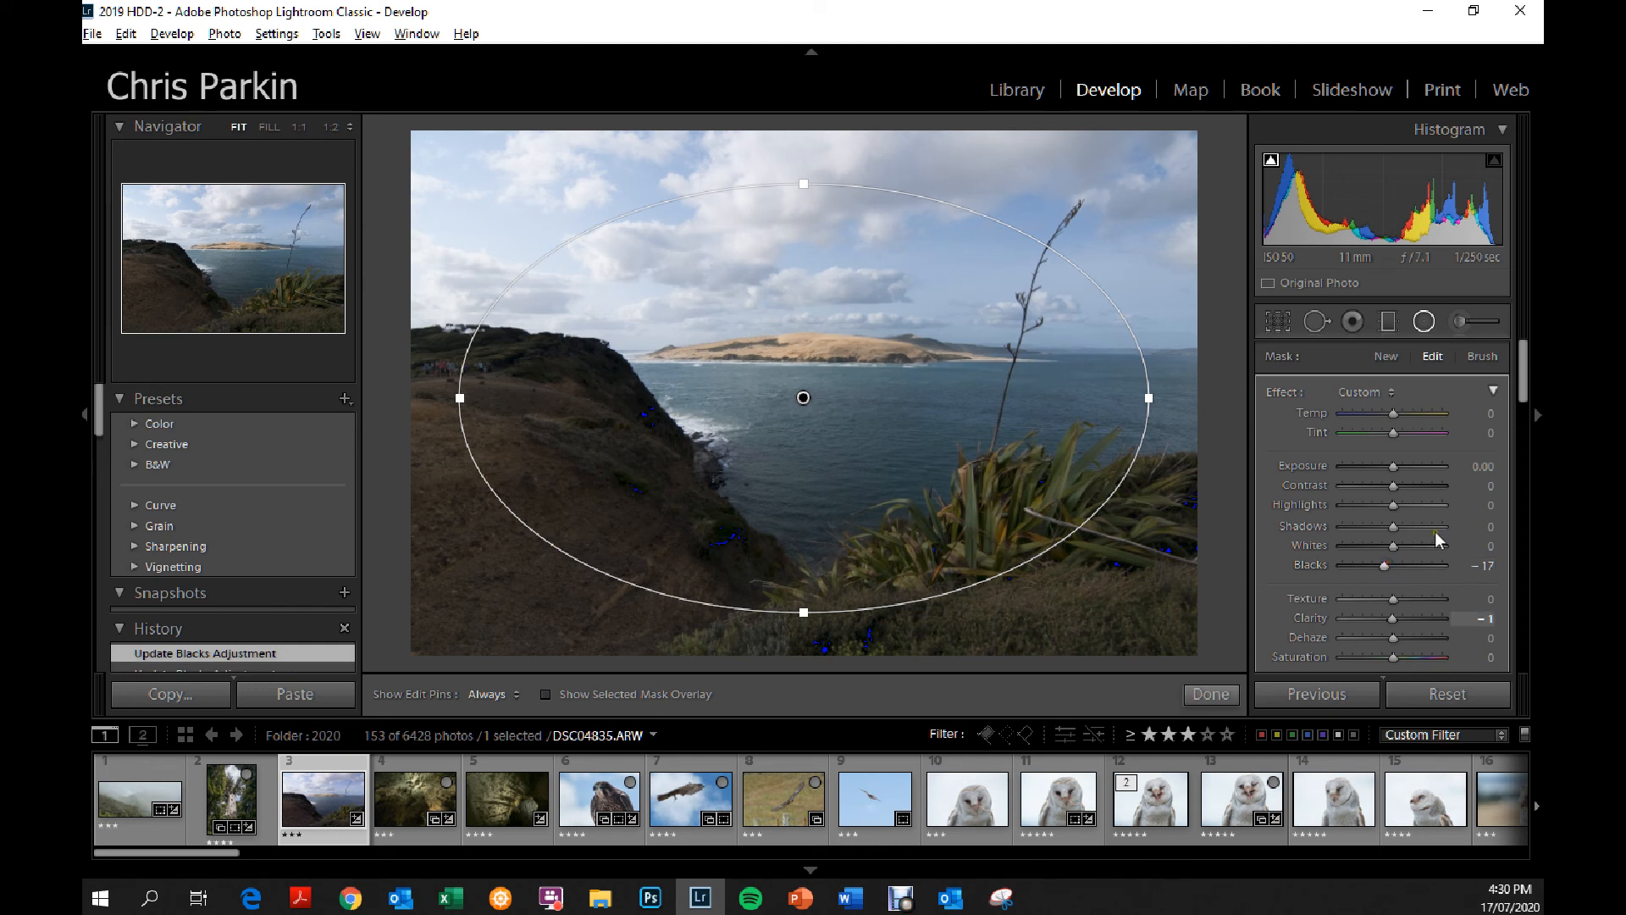
{"action": "left_click_drag", "start_coordinate": [1393, 468], "coordinate": [1418, 467]}
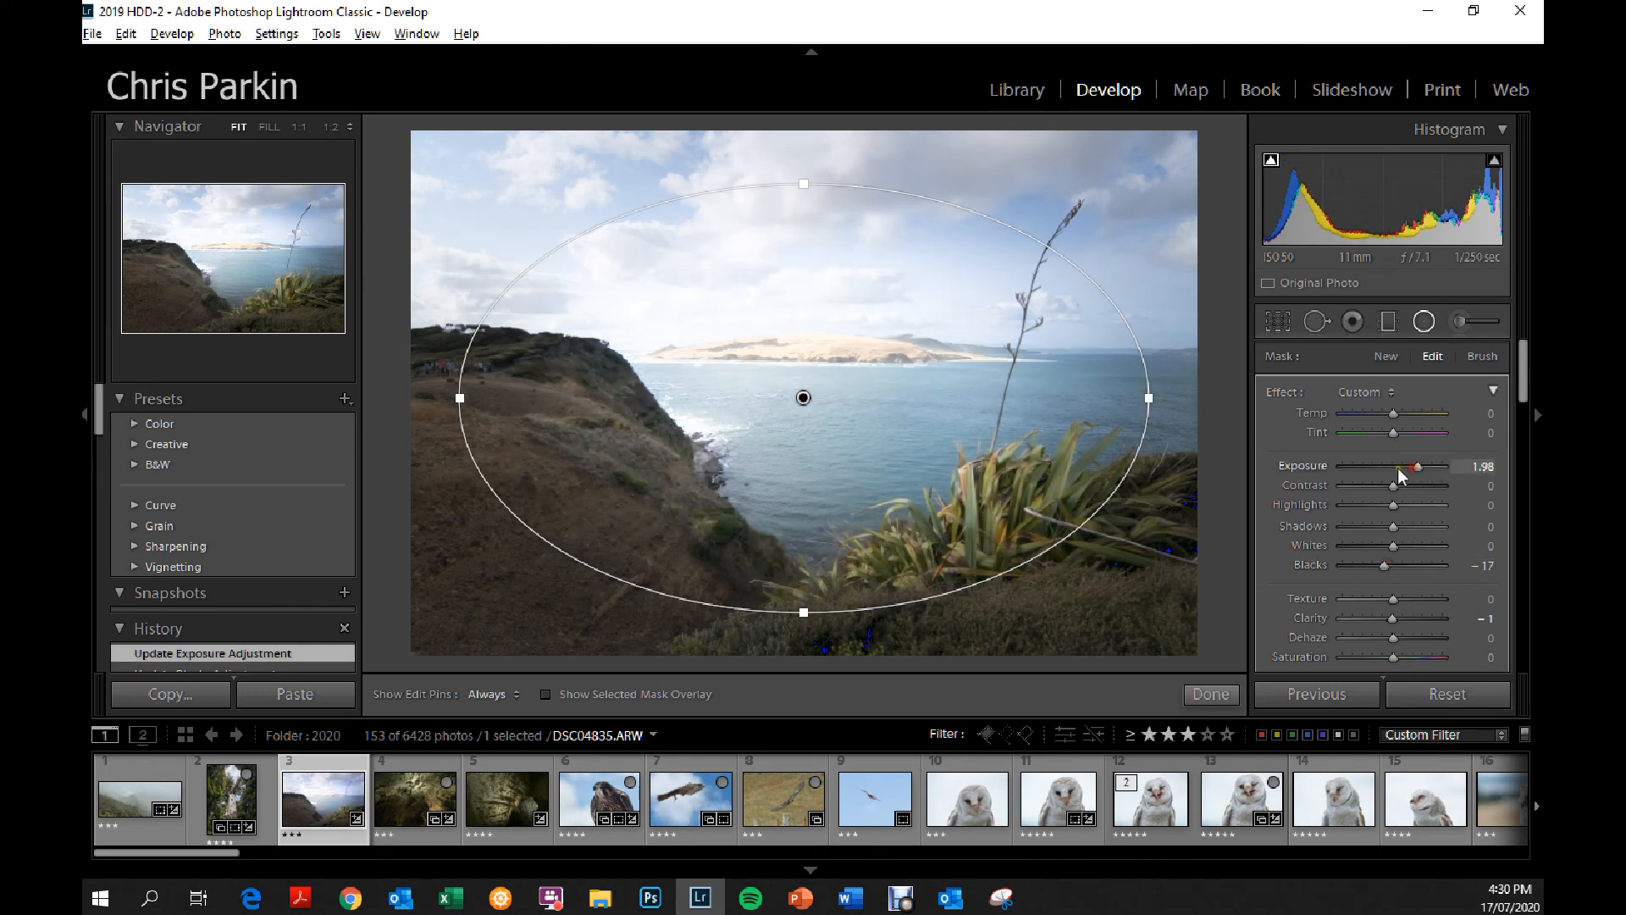
{"action": "left_click", "coordinate": [1496, 160]}
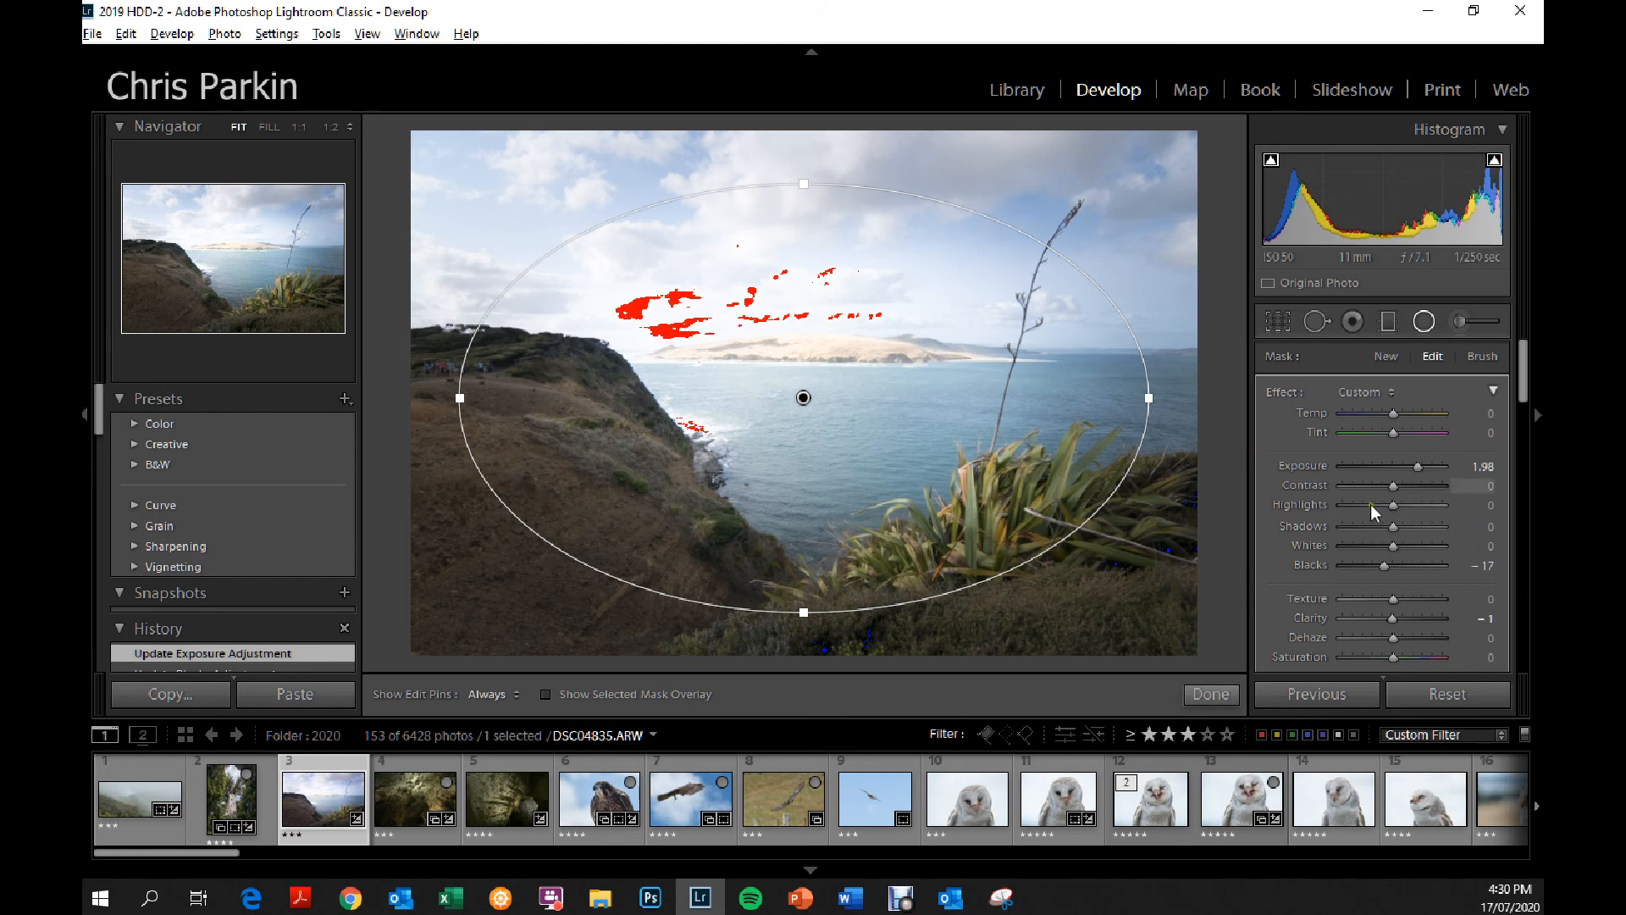
Reset the radial filter's exposure and blacks to 0.
{"action": "left_click_drag", "start_coordinate": [1418, 470], "coordinate": [1404, 471]}
{"action": "left_click", "coordinate": [1483, 466]}
{"action": "type", "text": "0"}
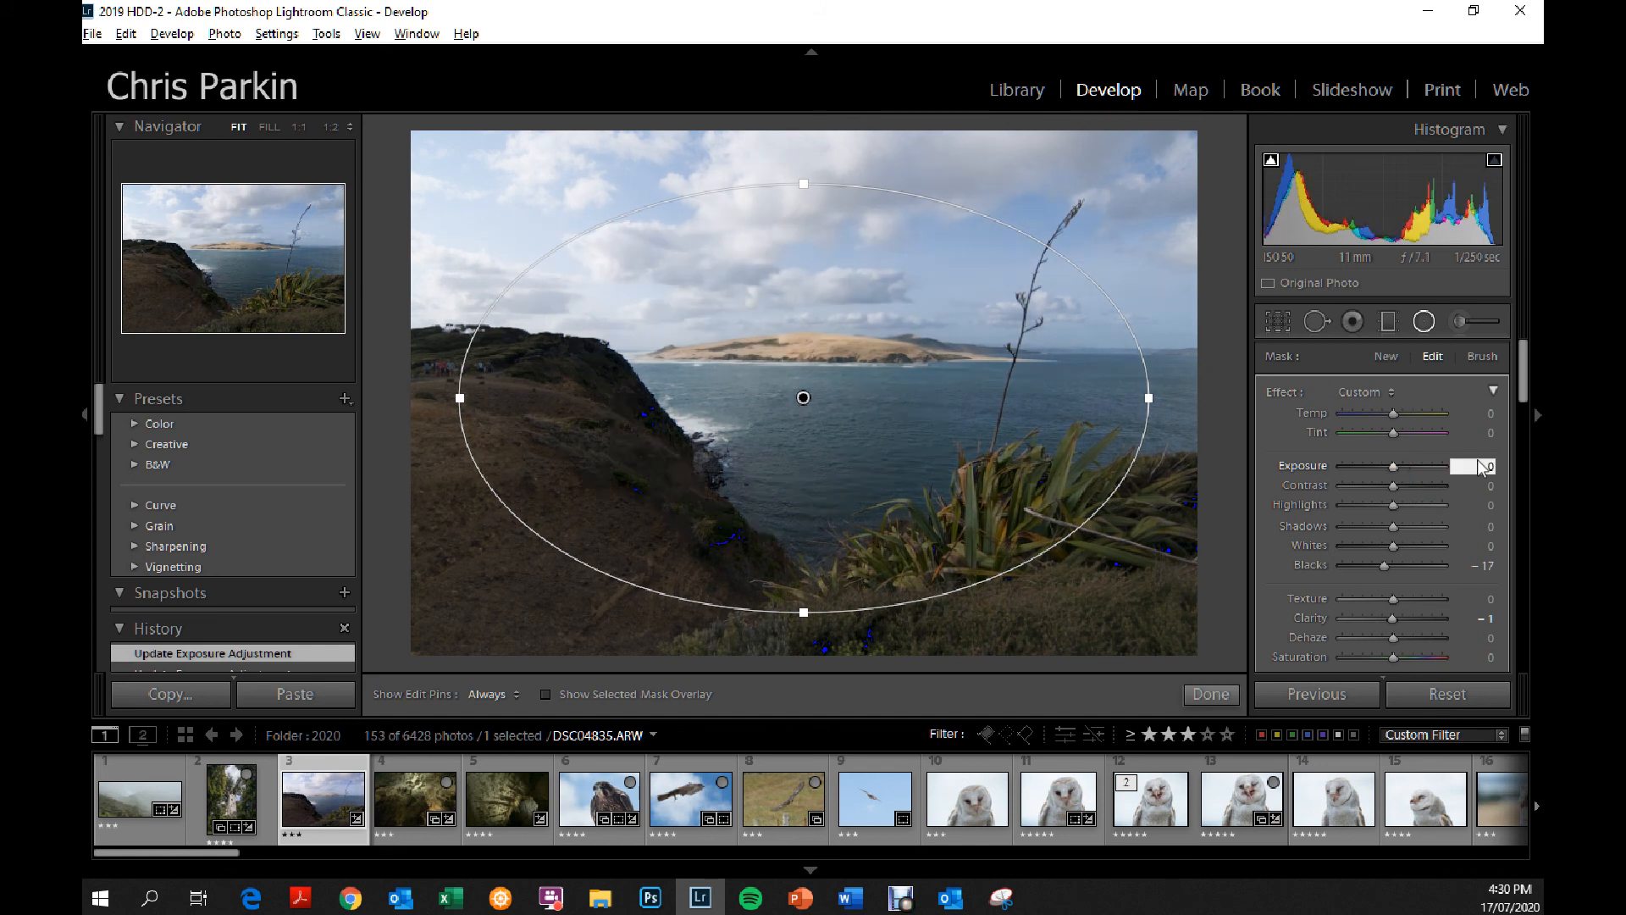
{"action": "left_click", "coordinate": [1489, 564]}
{"action": "type", "text": "0"}
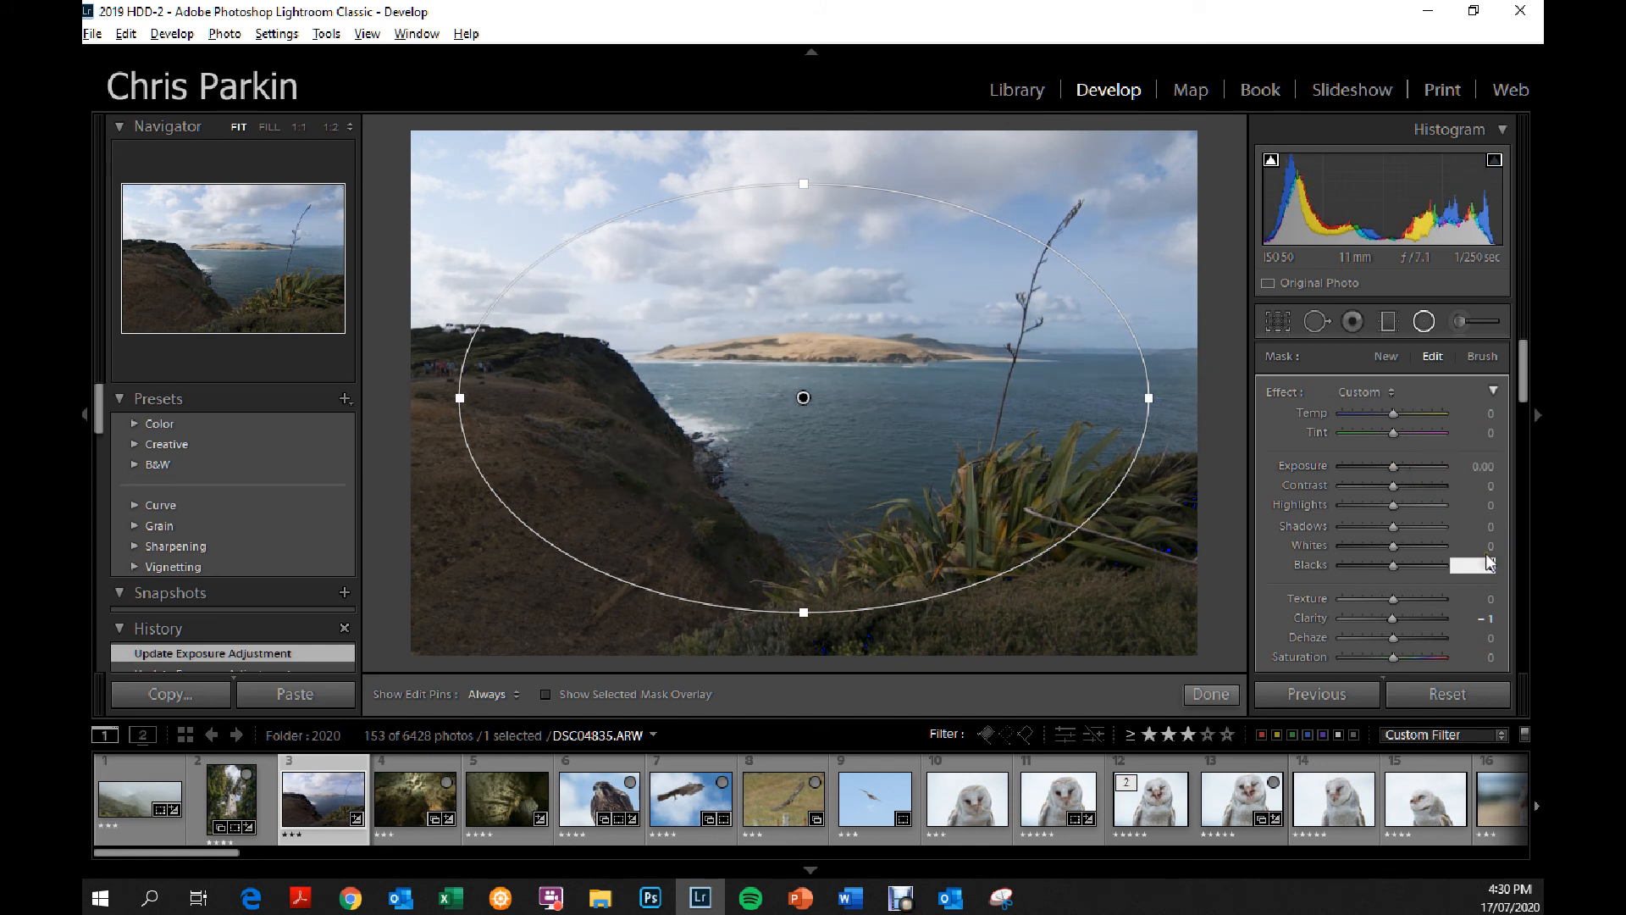
Try the radial filter's texture at maximum, return it to 0, and raise the clarity to 98.
{"action": "left_click_drag", "start_coordinate": [1392, 598], "coordinate": [1482, 598]}
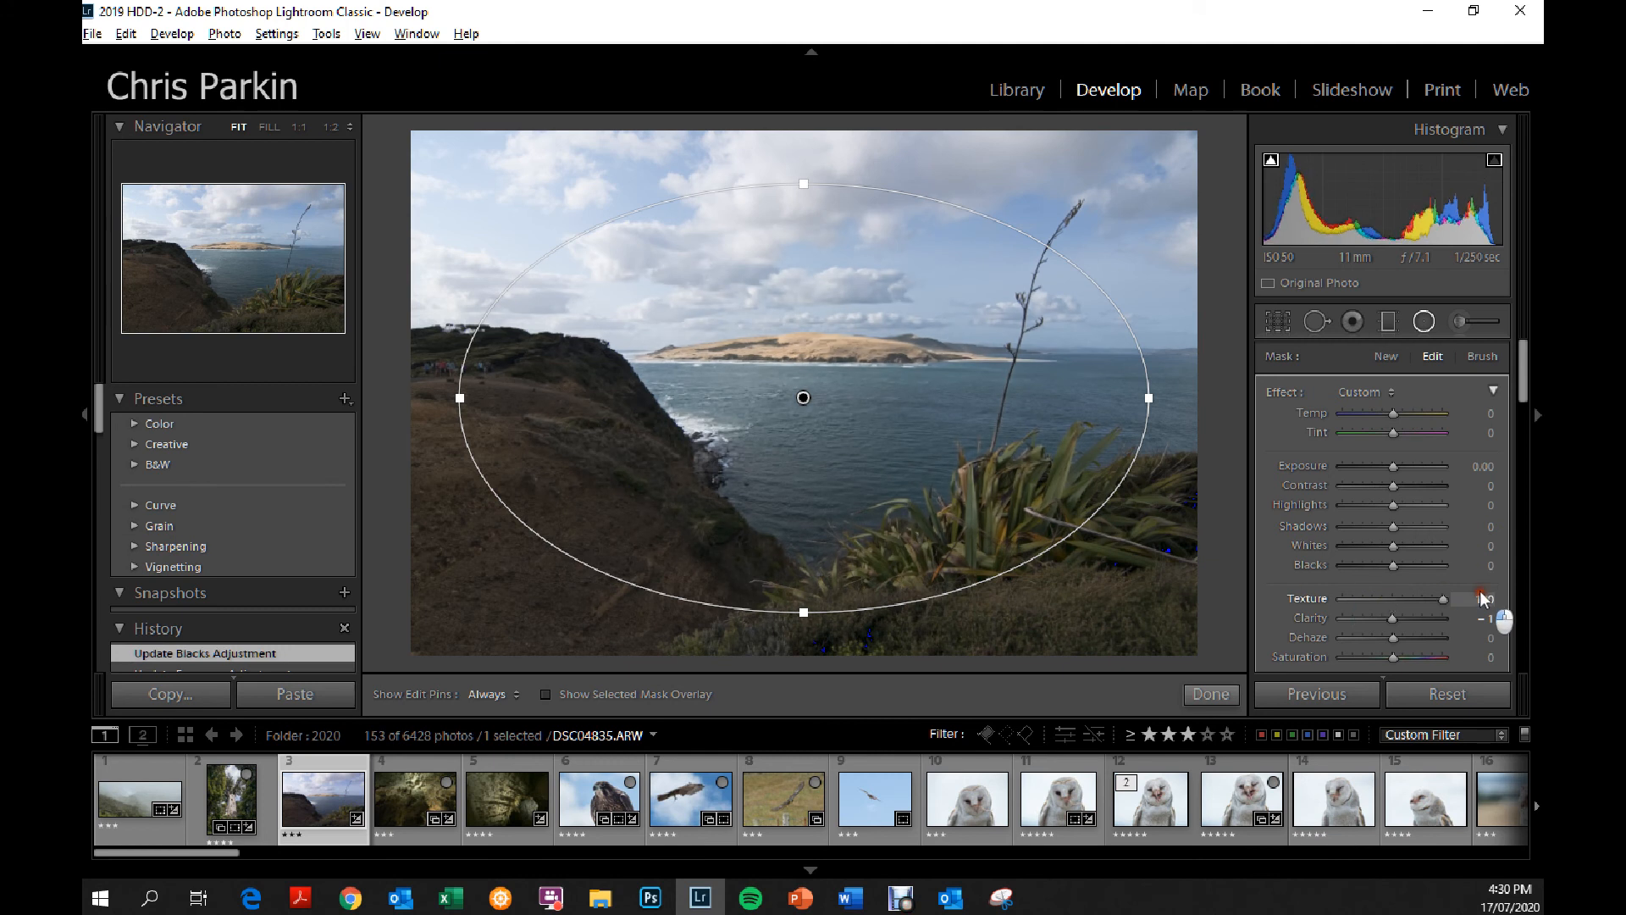
{"action": "mouse_move", "coordinate": [1393, 618]}
{"action": "left_mouse_down"}
{"action": "mouse_move", "coordinate": [1425, 618]}
{"action": "mouse_move", "coordinate": [1393, 600]}
{"action": "left_mouse_up"}
{"action": "left_click", "coordinate": [1494, 600]}
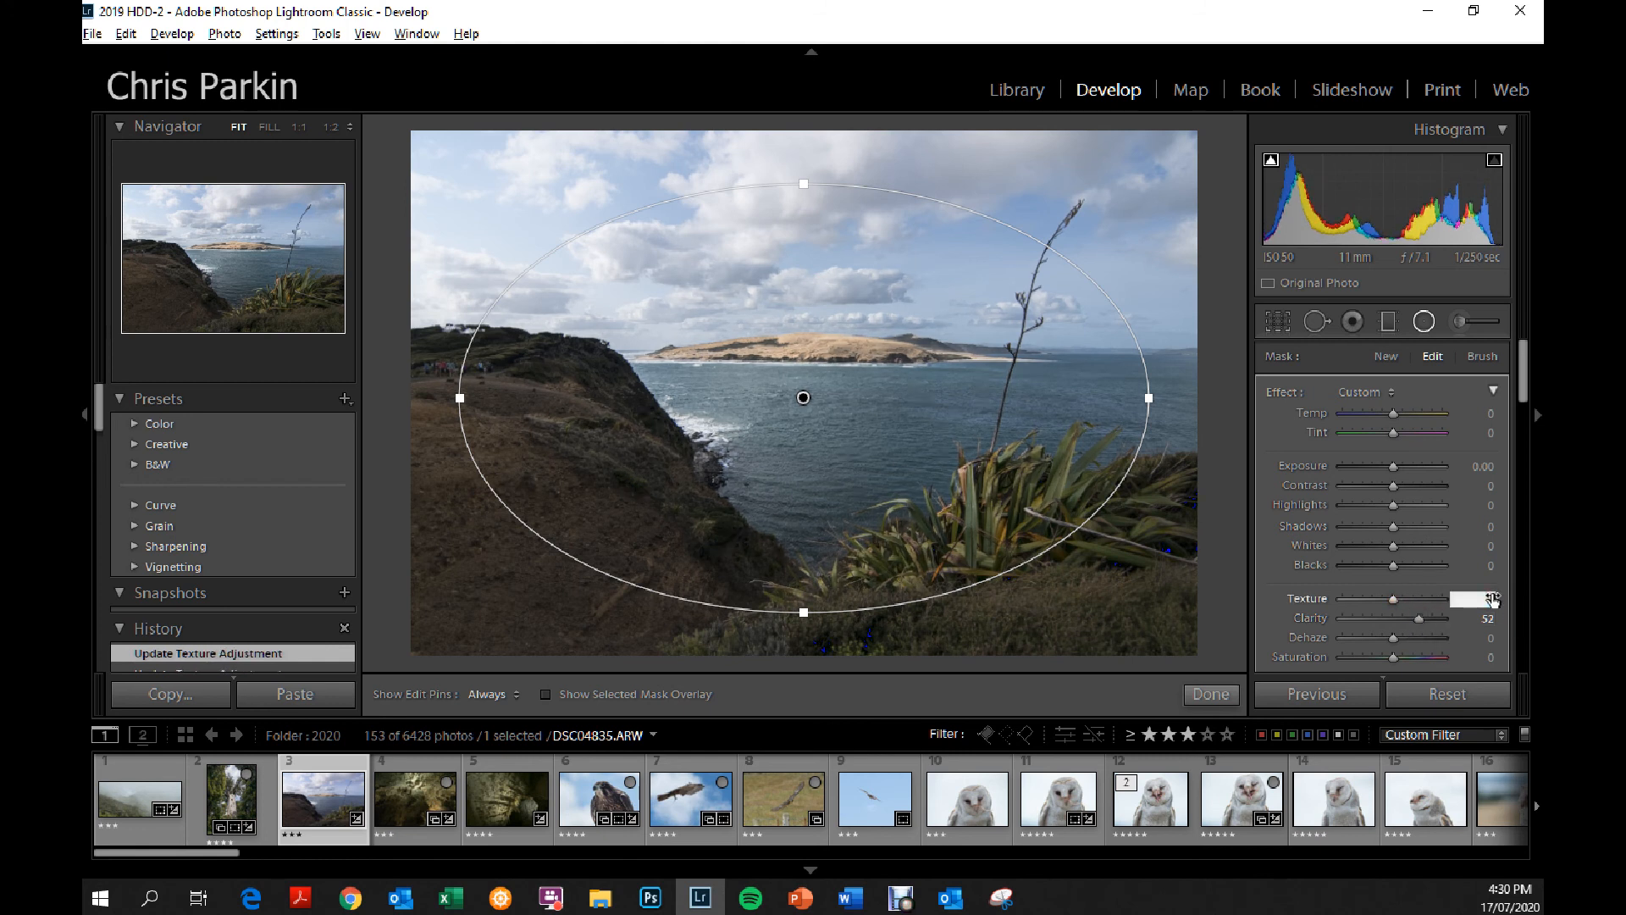
{"action": "left_click_drag", "start_coordinate": [1419, 618], "coordinate": [1439, 619]}
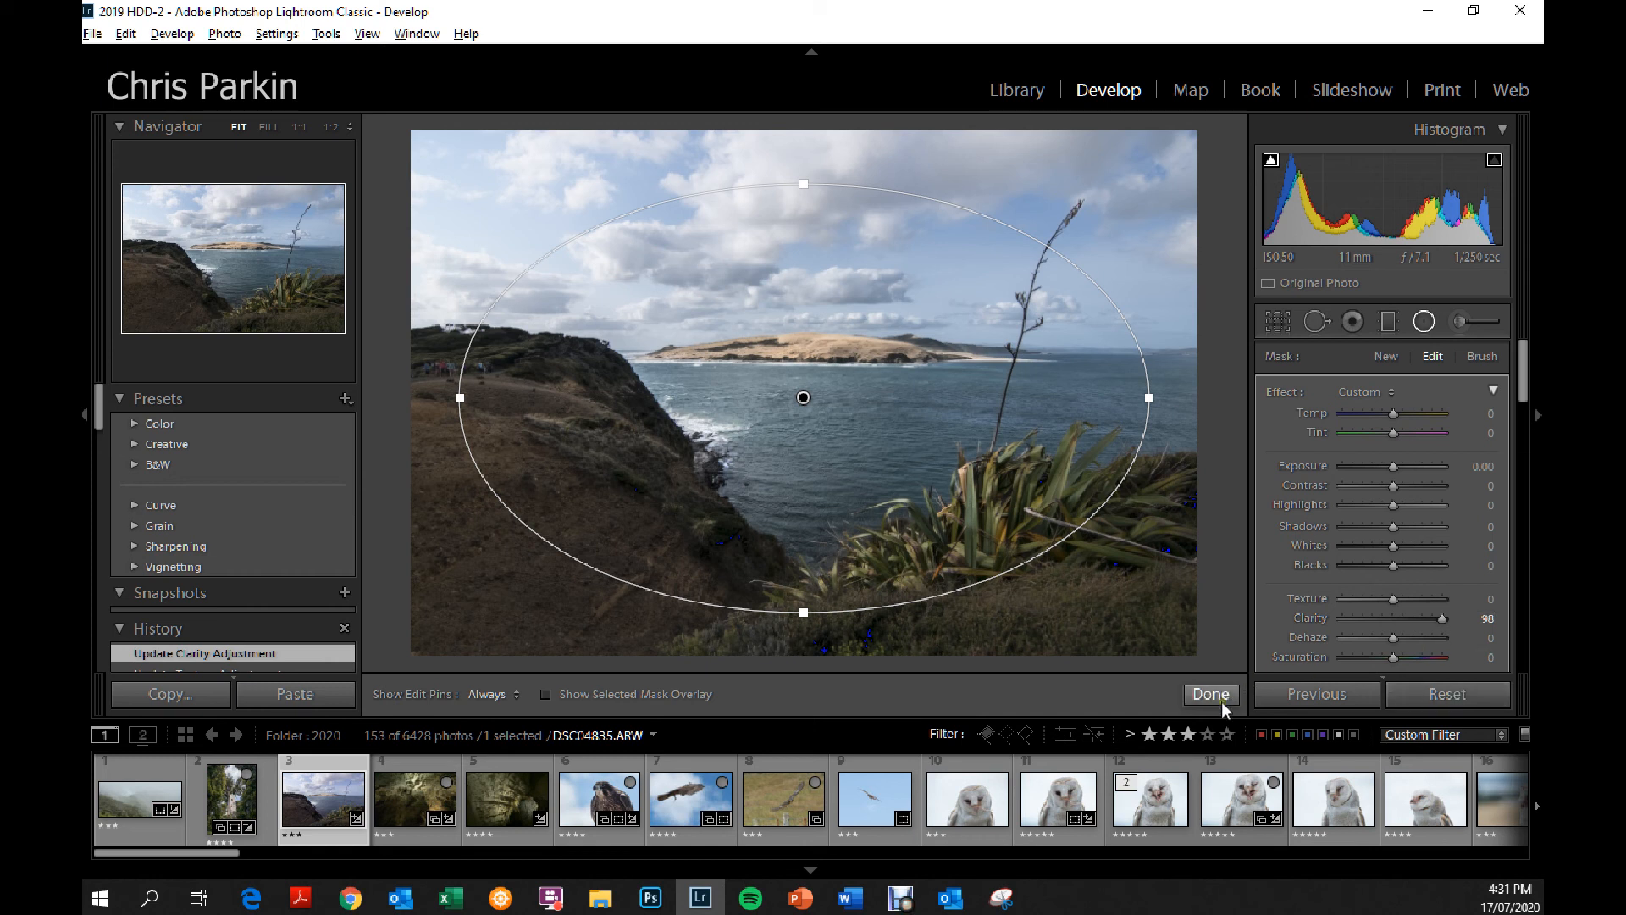
Reset all of the photo's develop settings and paint an adjustment brush mask over the distant sandy headland with clarity 100.
{"action": "left_click", "coordinate": [1428, 694]}
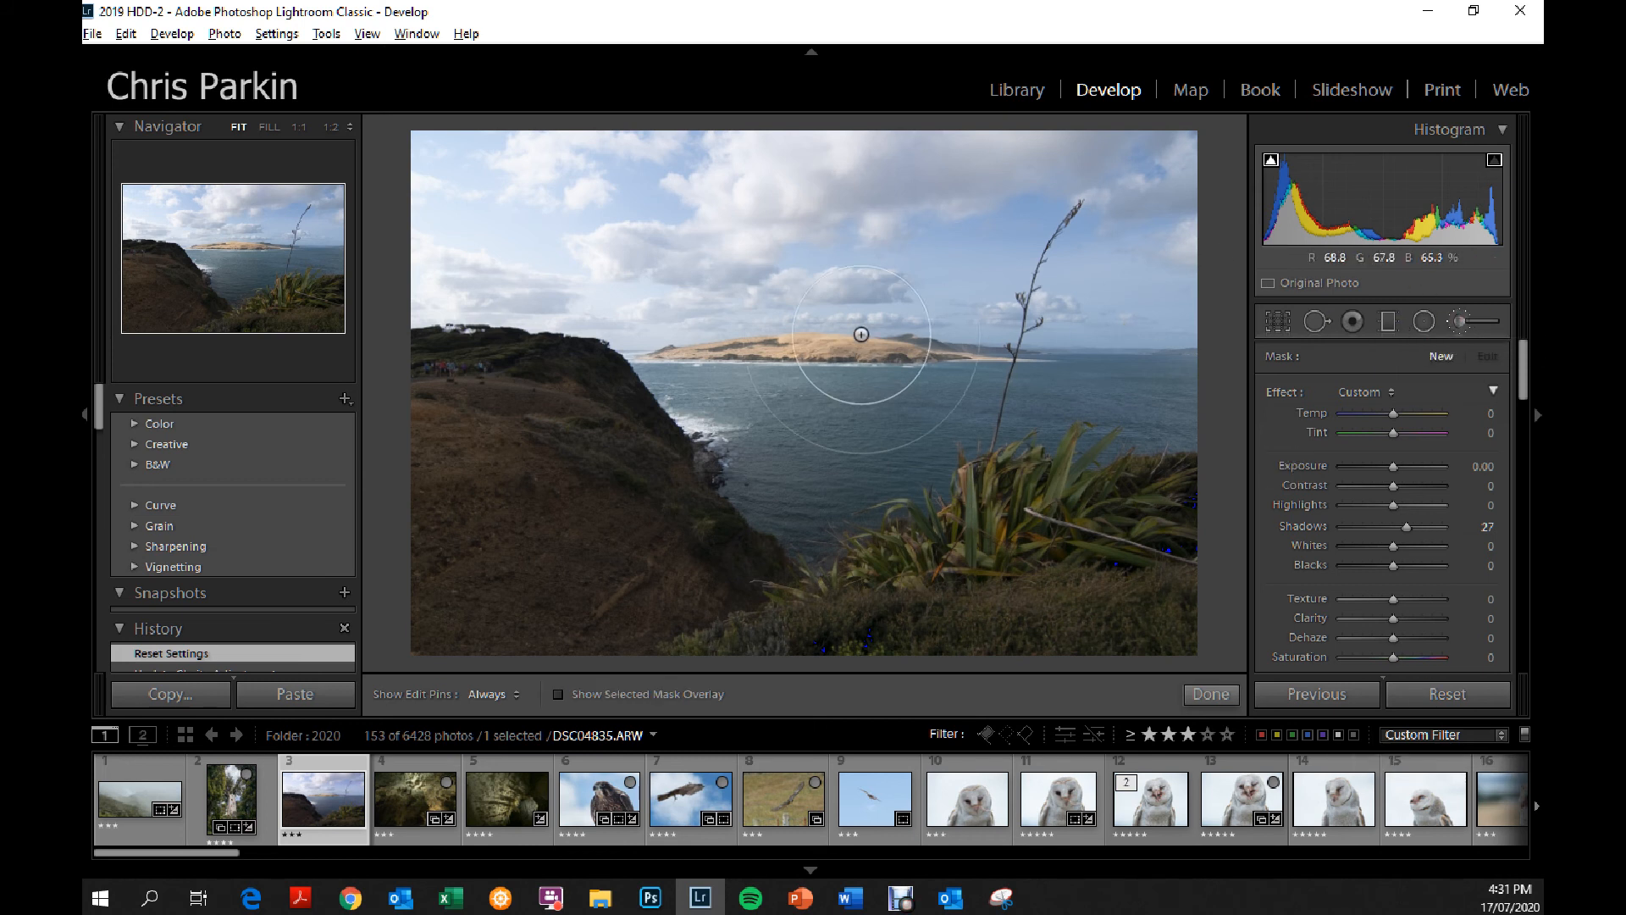
{"action": "left_click_drag", "start_coordinate": [688, 322], "coordinate": [999, 363]}
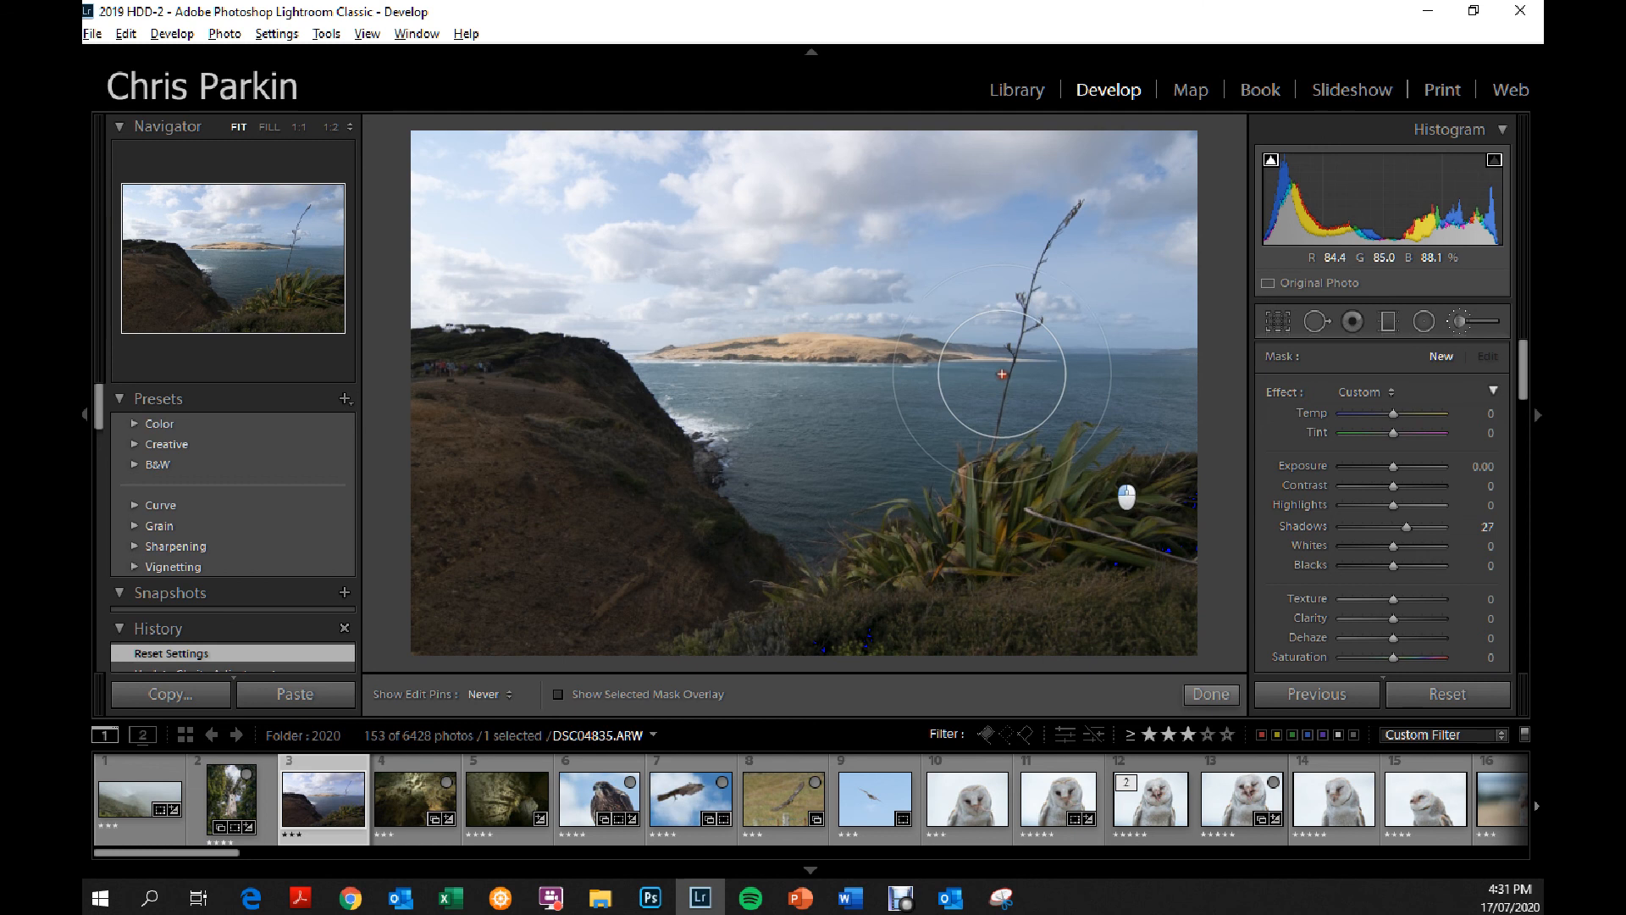
{"action": "left_click_drag", "start_coordinate": [1396, 618], "coordinate": [1462, 618]}
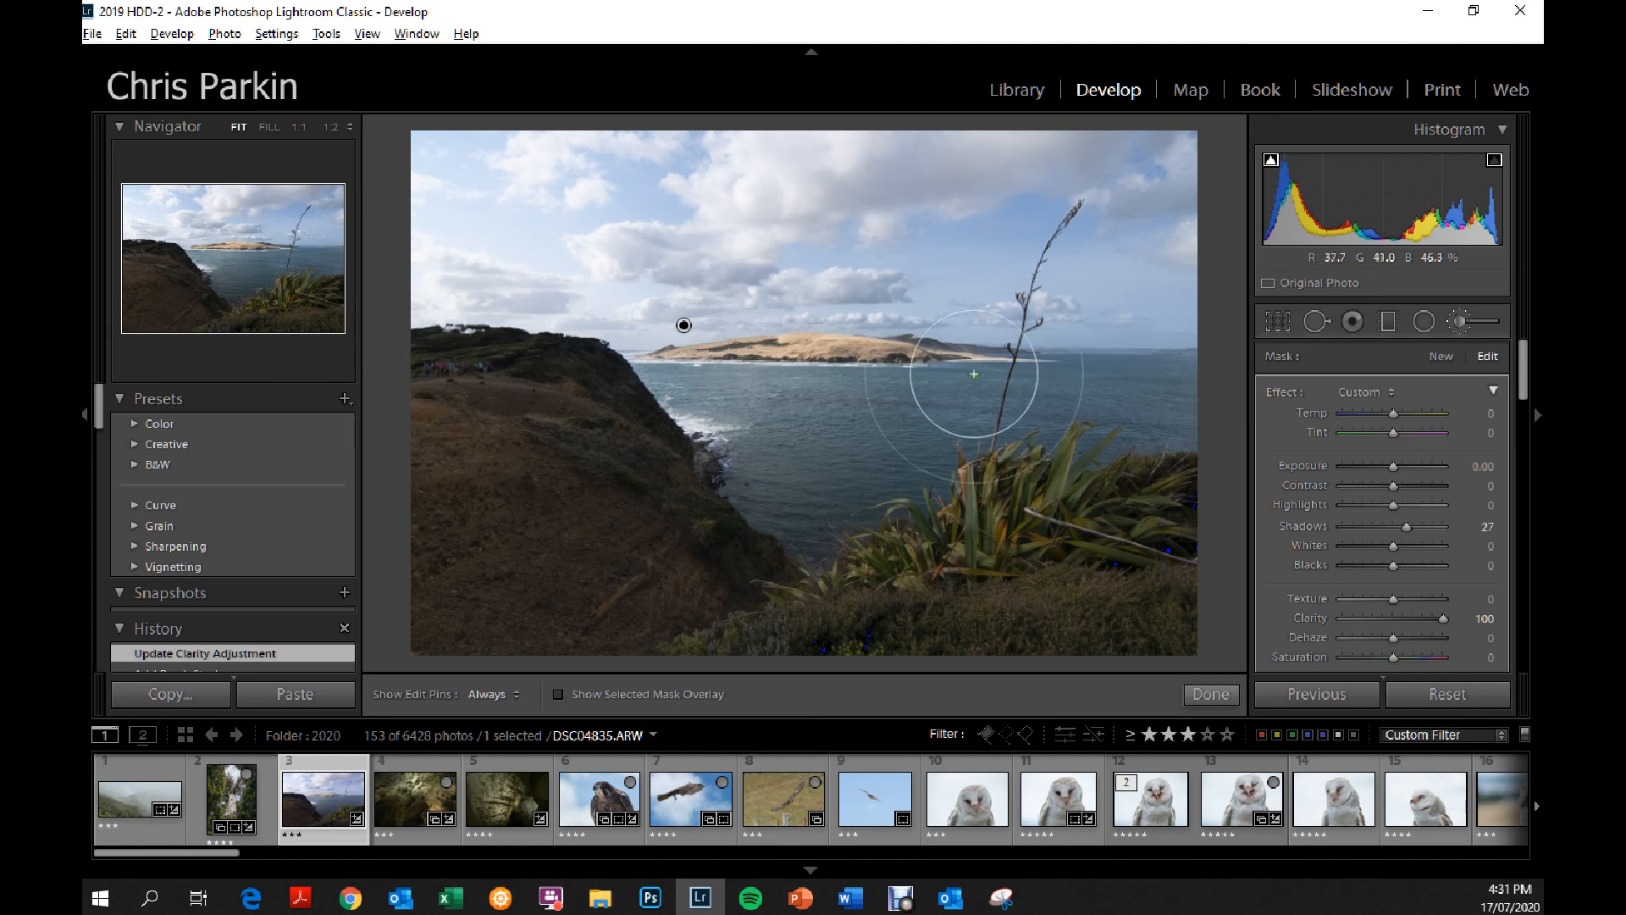
Brush a new mask over the brown cliff in the foreground with shadows -1, texture -29, clarity -47 and saturation -39, and finish brushing.
{"action": "left_click", "coordinate": [1442, 357]}
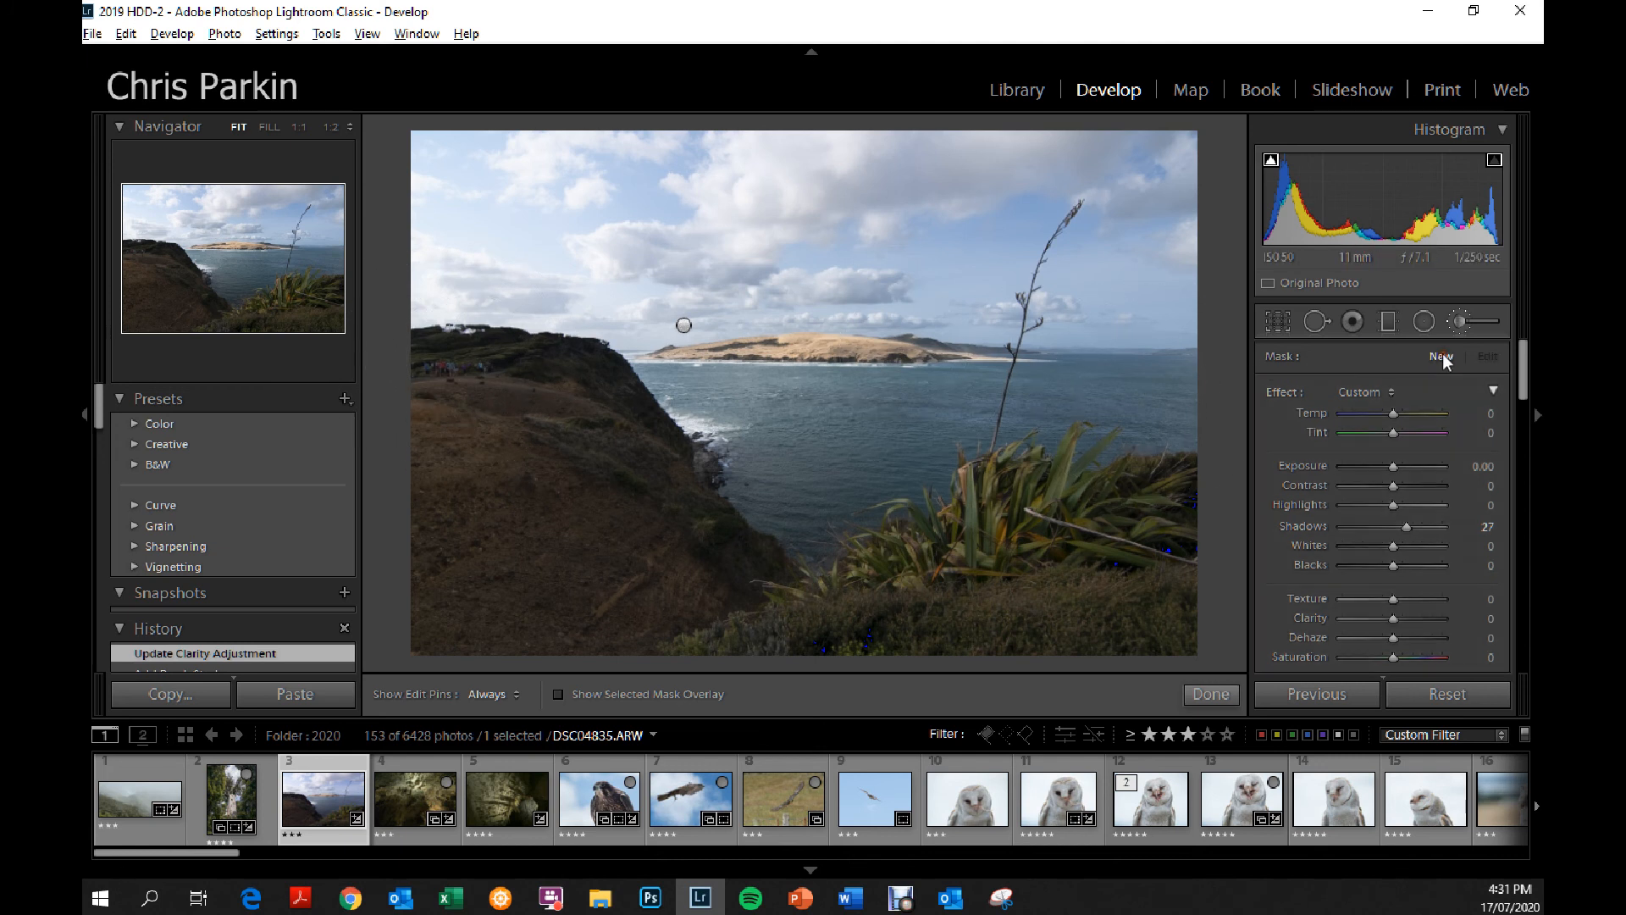
{"action": "mouse_move", "coordinate": [582, 598]}
{"action": "left_mouse_down"}
{"action": "mouse_move", "coordinate": [478, 277]}
{"action": "mouse_move", "coordinate": [463, 510]}
{"action": "mouse_move", "coordinate": [1389, 527]}
{"action": "left_mouse_up"}
{"action": "mouse_move", "coordinate": [1393, 617]}
{"action": "left_mouse_down"}
{"action": "mouse_move", "coordinate": [1370, 616]}
{"action": "mouse_move", "coordinate": [1378, 599]}
{"action": "left_mouse_up"}
{"action": "mouse_move", "coordinate": [1393, 658]}
{"action": "left_mouse_down"}
{"action": "mouse_move", "coordinate": [1341, 651]}
{"action": "mouse_move", "coordinate": [1374, 657]}
{"action": "left_mouse_up"}
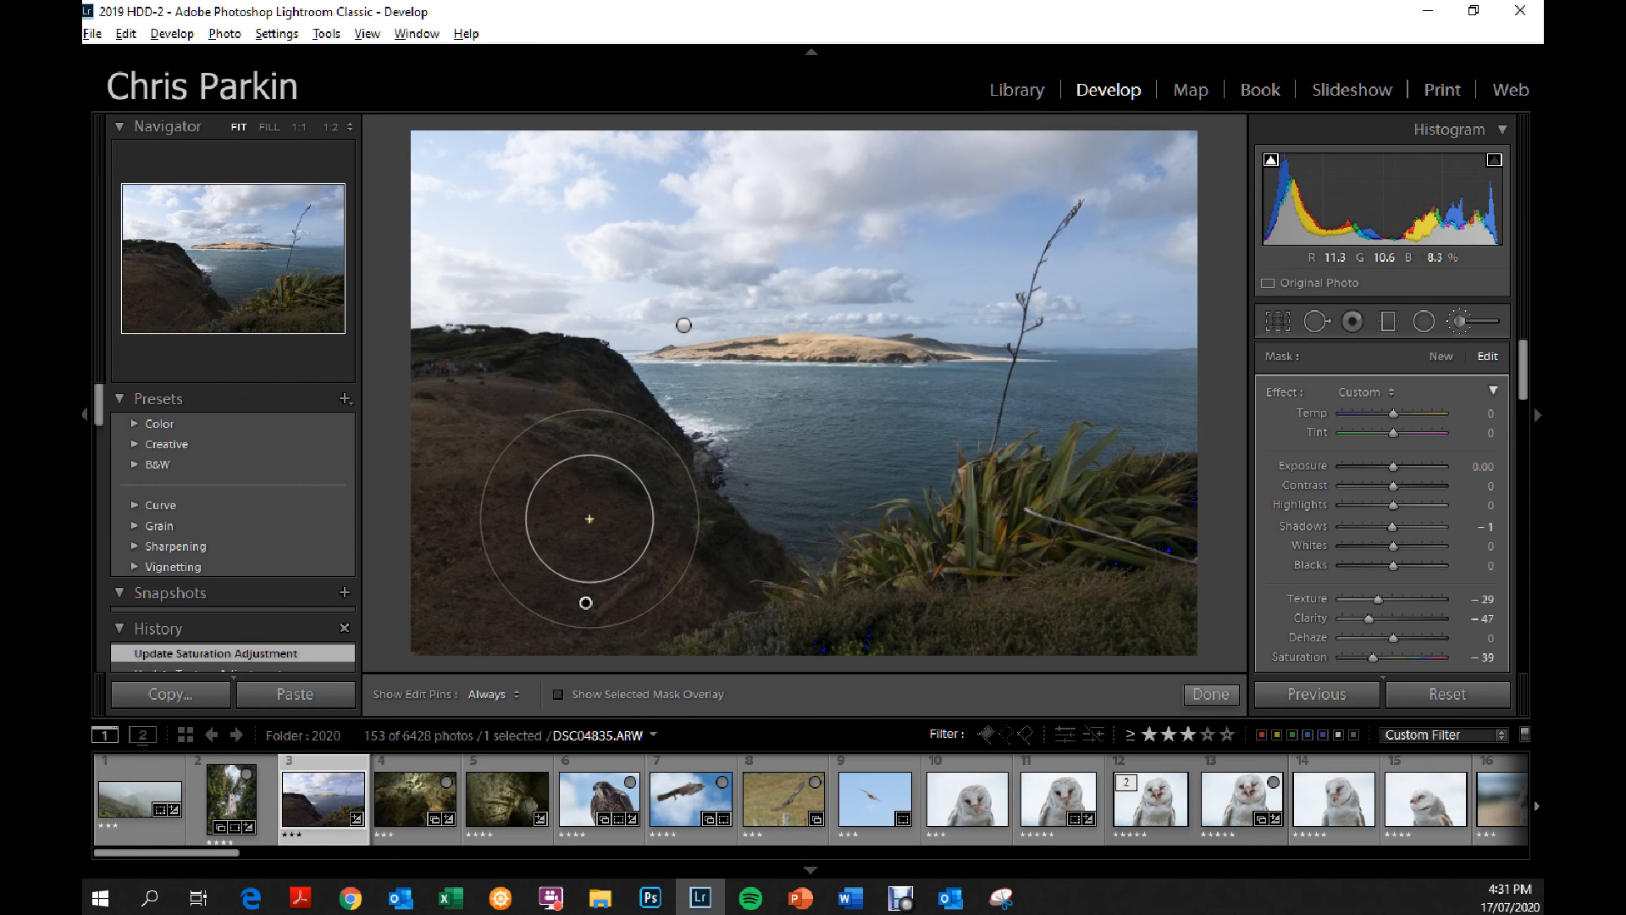
{"action": "left_click", "coordinate": [1211, 695]}
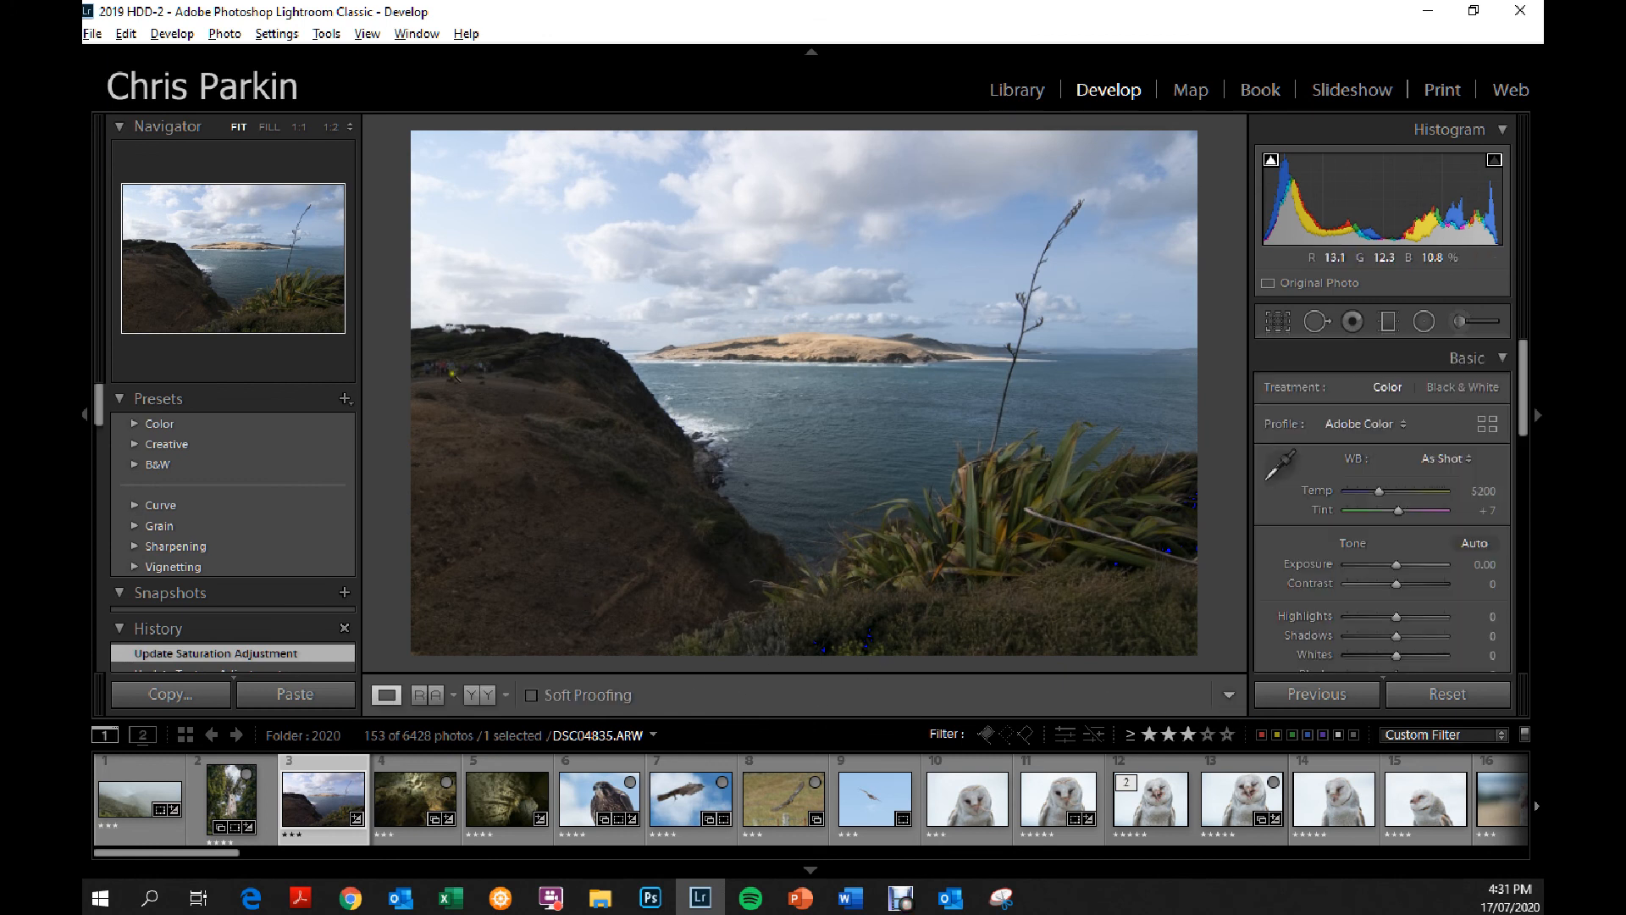
Paint a new adjustment brush mask with a smaller brush over the group of people on the clifftop.
{"action": "left_click", "coordinate": [445, 367]}
{"action": "left_click_drag", "start_coordinate": [443, 363], "coordinate": [839, 508]}
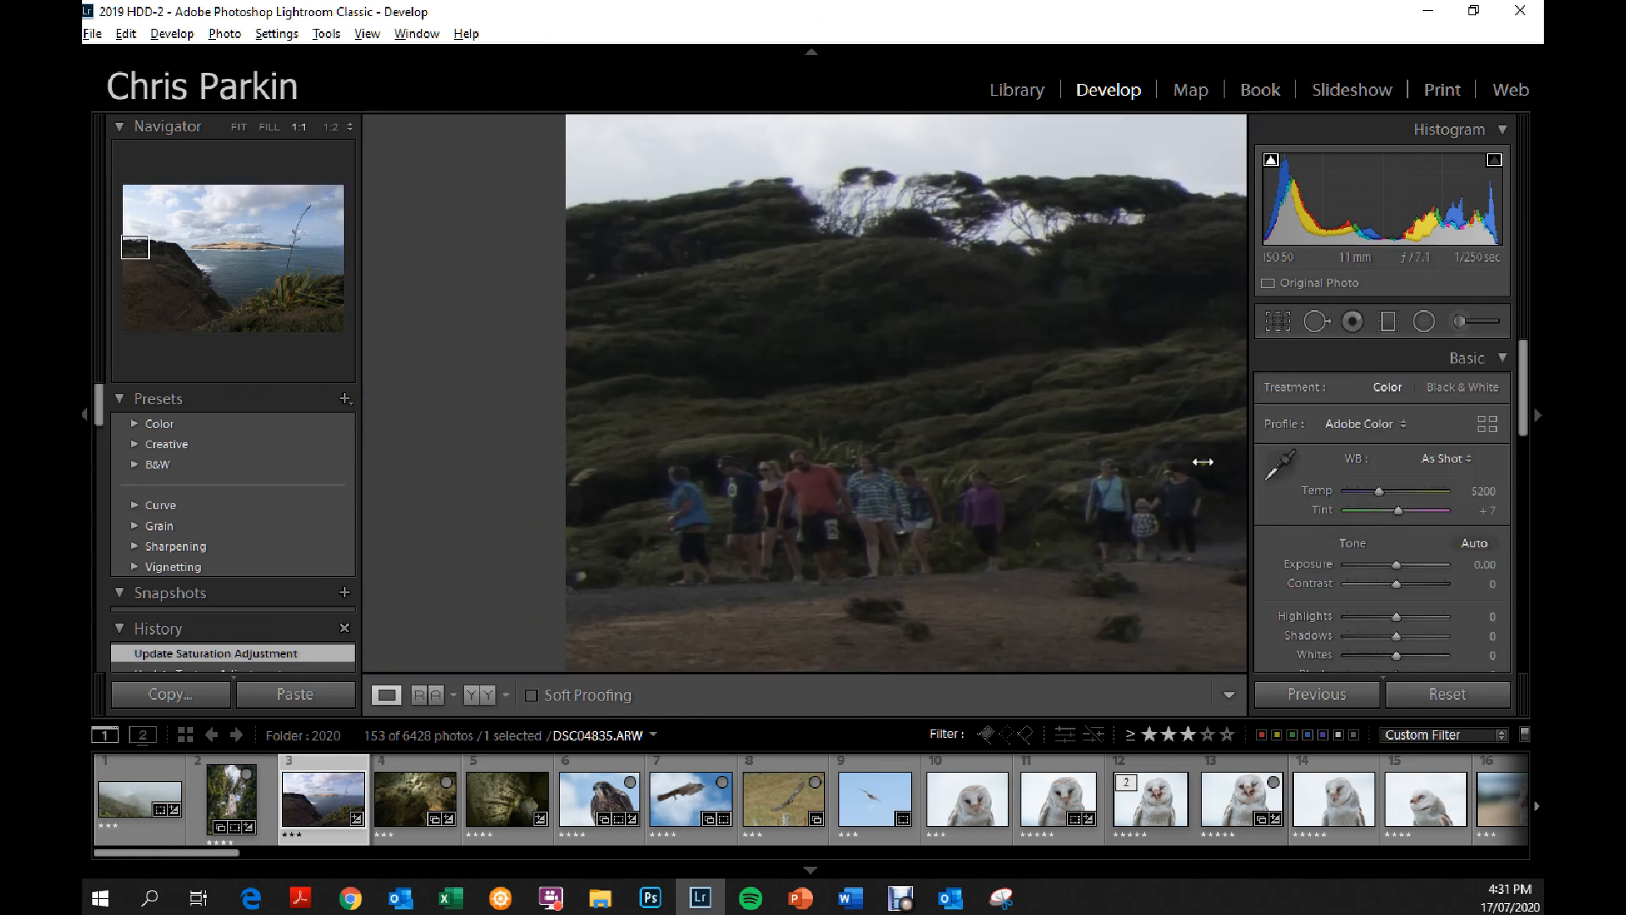
{"action": "left_click", "coordinate": [1468, 322]}
{"action": "scroll", "coordinate": [801, 514], "scroll_direction": "down", "scroll_amount": 3}
{"action": "mouse_move", "coordinate": [1078, 569]}
{"action": "left_mouse_down"}
{"action": "mouse_move", "coordinate": [1166, 506]}
{"action": "mouse_move", "coordinate": [1174, 533]}
{"action": "left_mouse_up"}
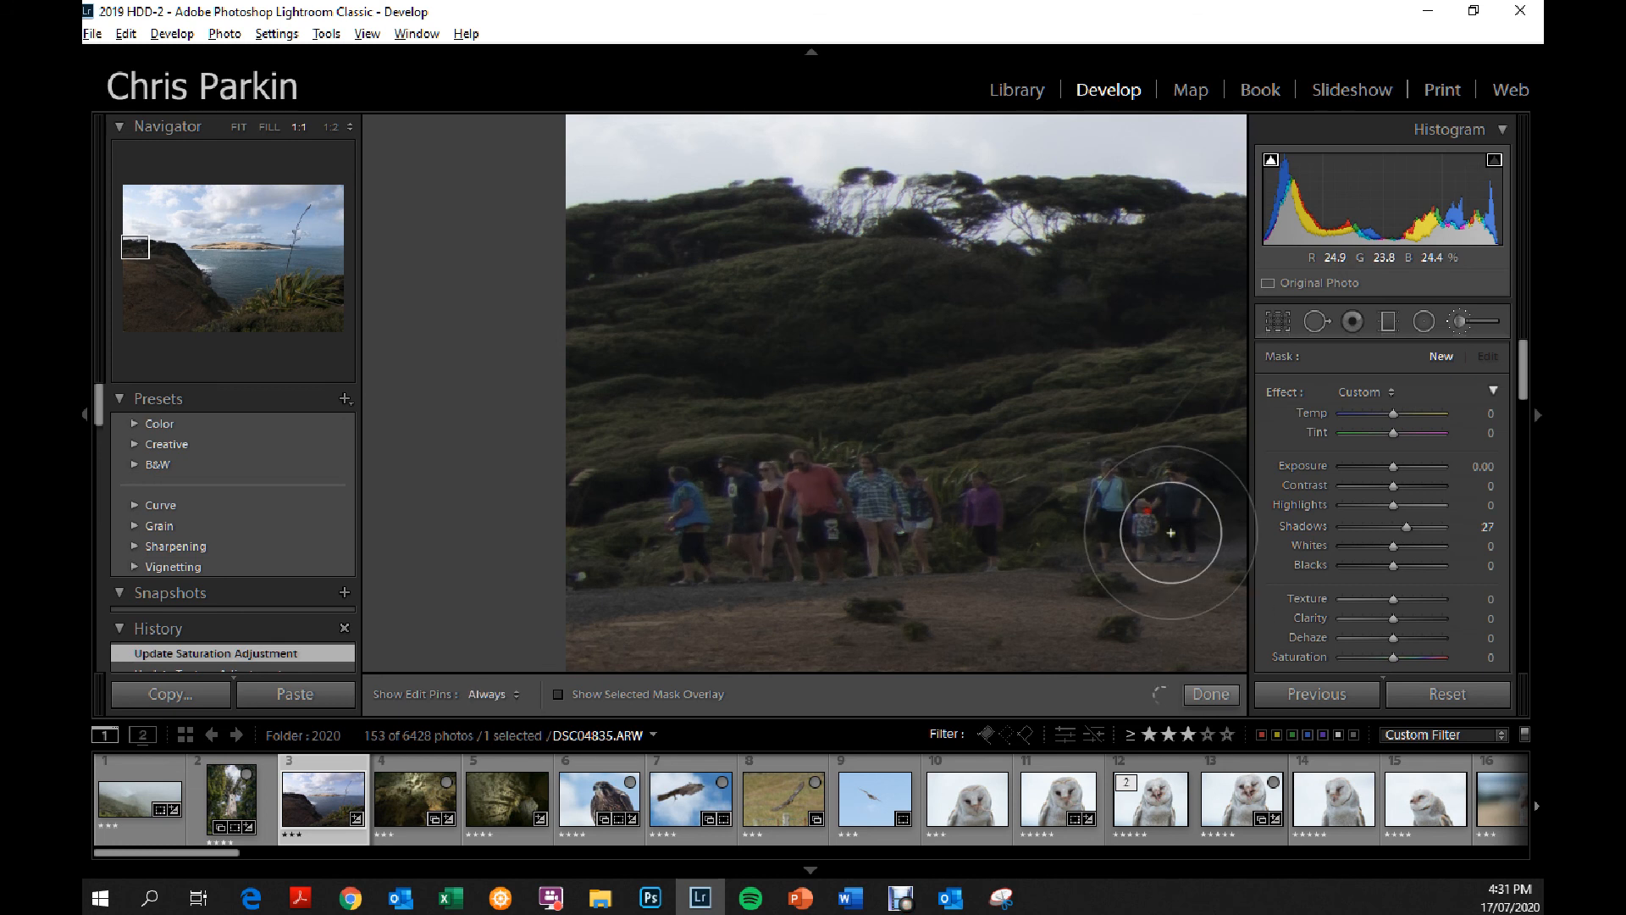
Set the people's brush mask to saturation -80, temp -45 and tint -39, and finish brushing.
{"action": "left_click_drag", "start_coordinate": [1369, 658], "coordinate": [1354, 658]}
{"action": "left_click_drag", "start_coordinate": [1396, 431], "coordinate": [1369, 410]}
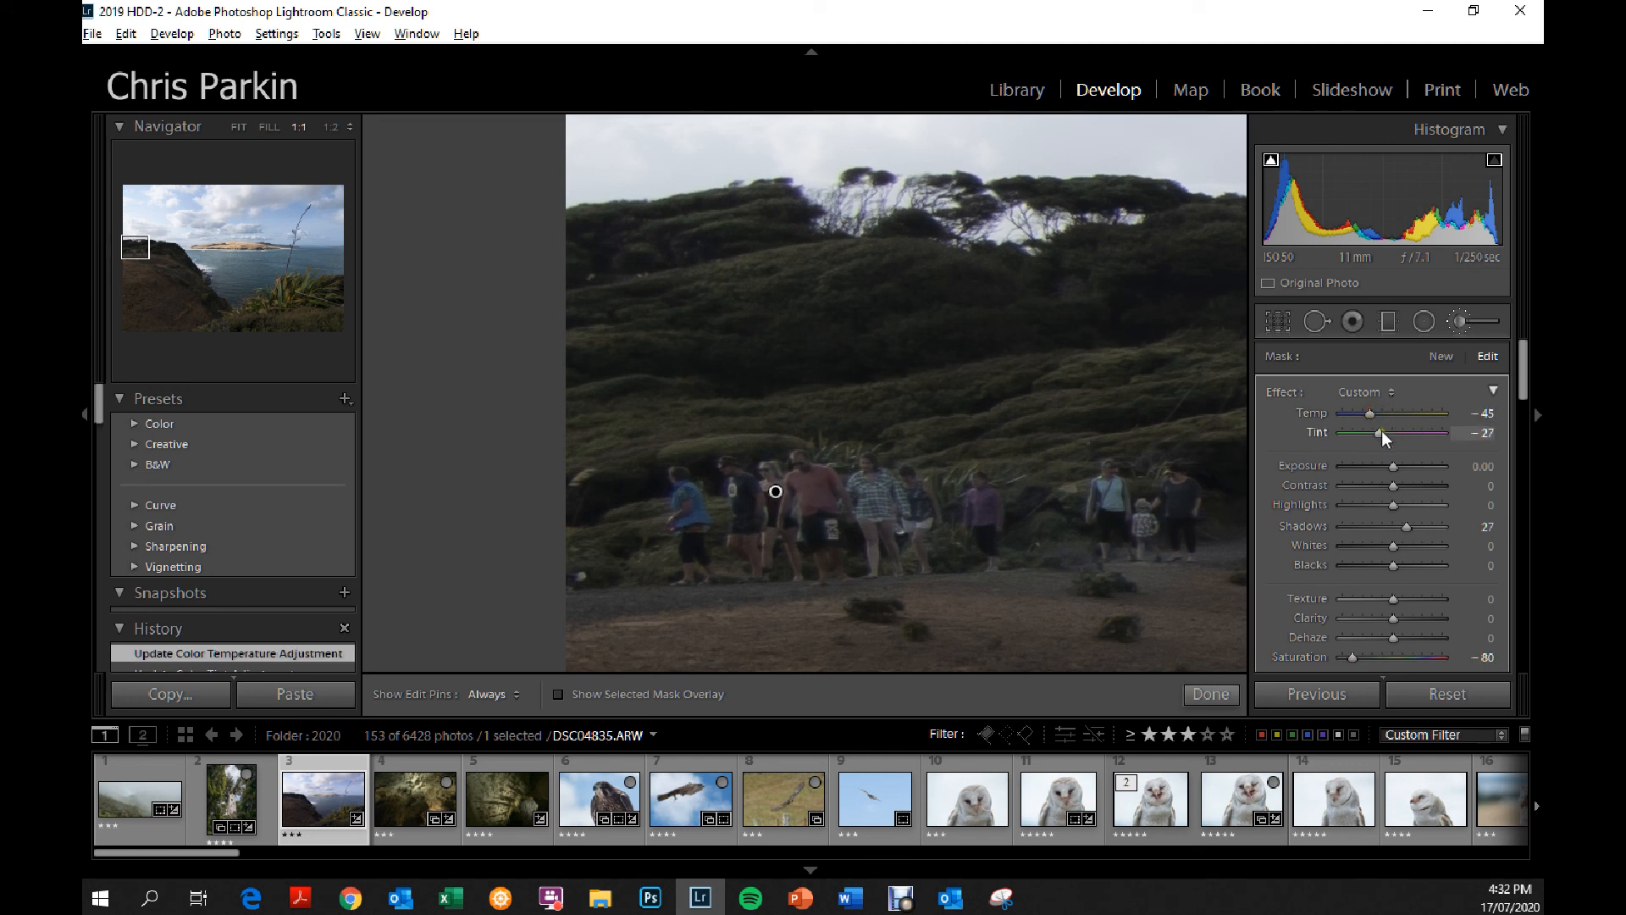
{"action": "left_click_drag", "start_coordinate": [1375, 429], "coordinate": [1375, 429]}
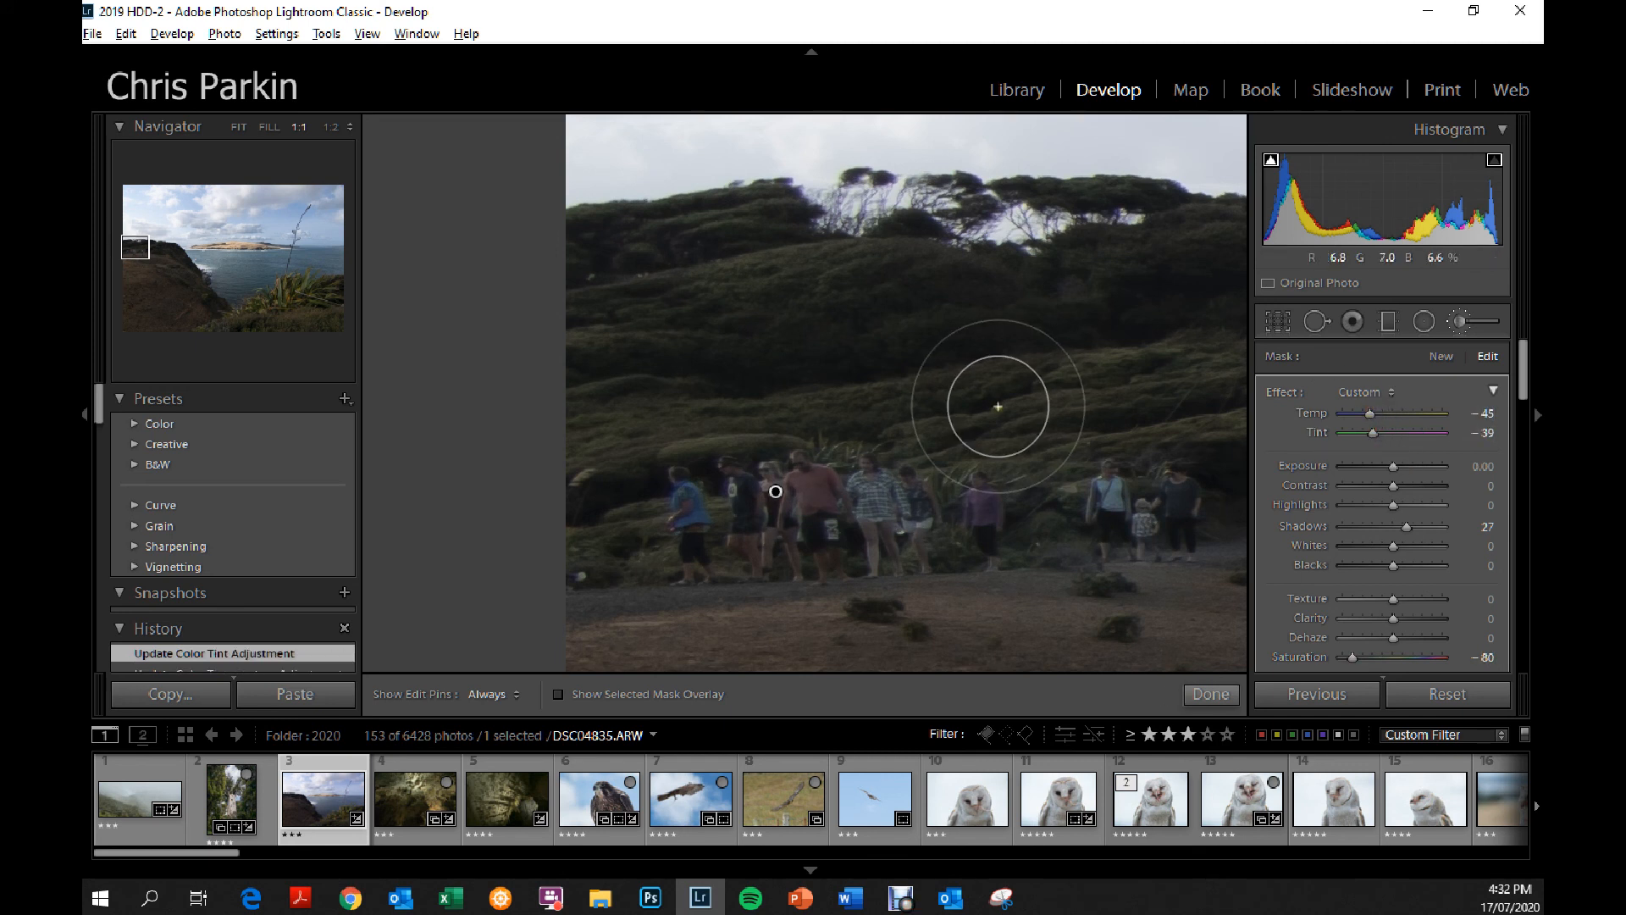
{"action": "left_click", "coordinate": [1211, 694]}
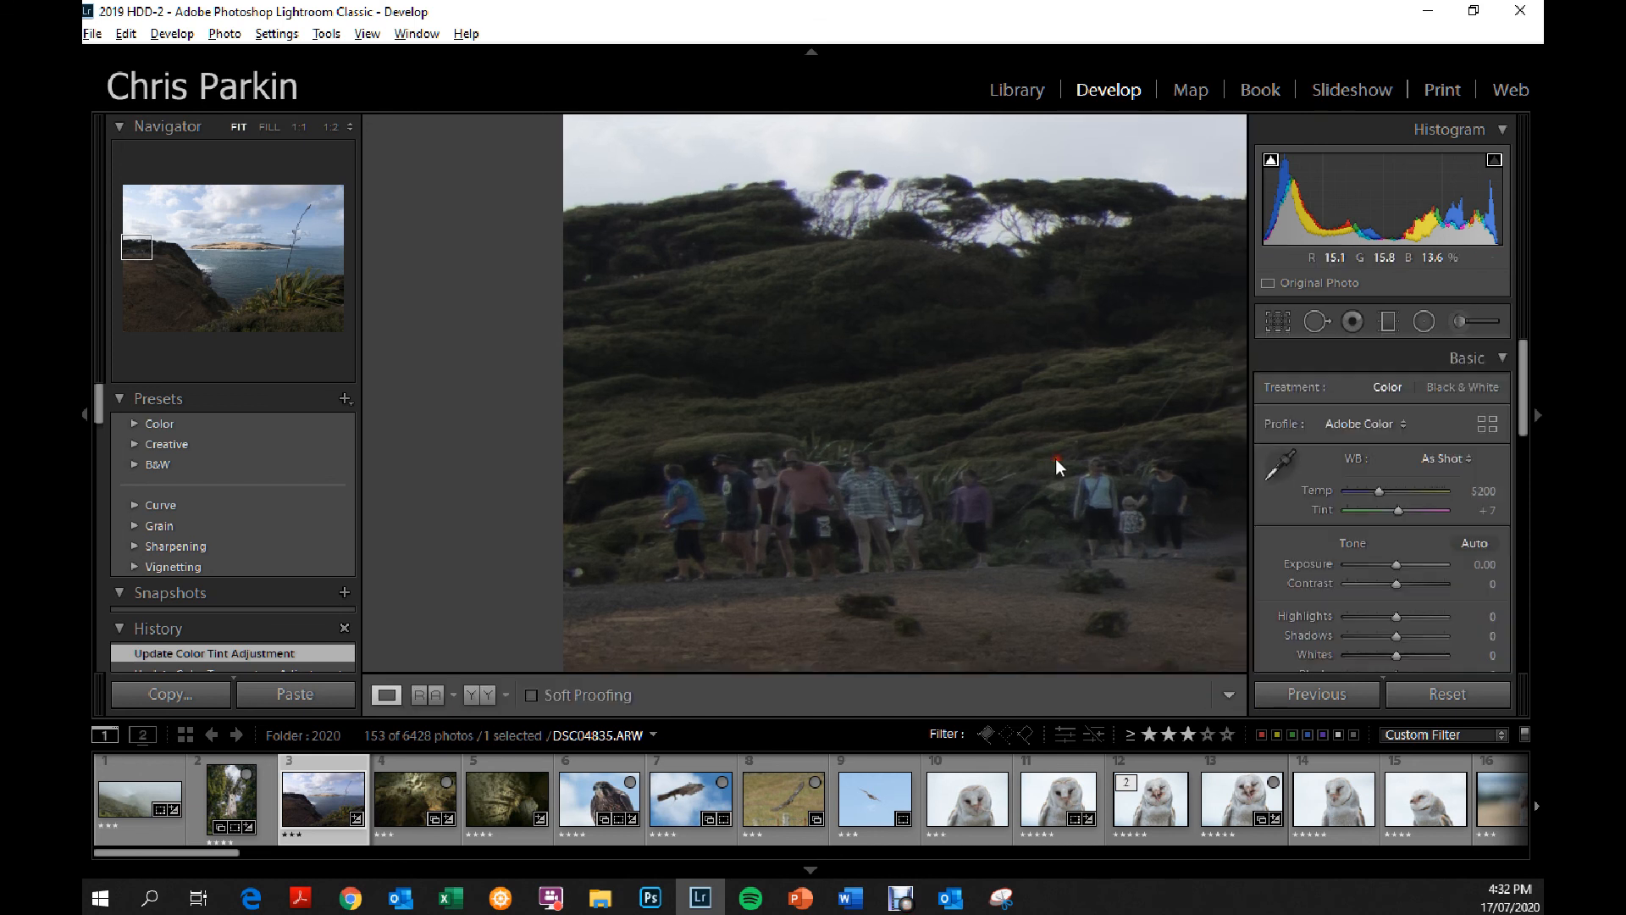
{"action": "left_click", "coordinate": [1055, 459]}
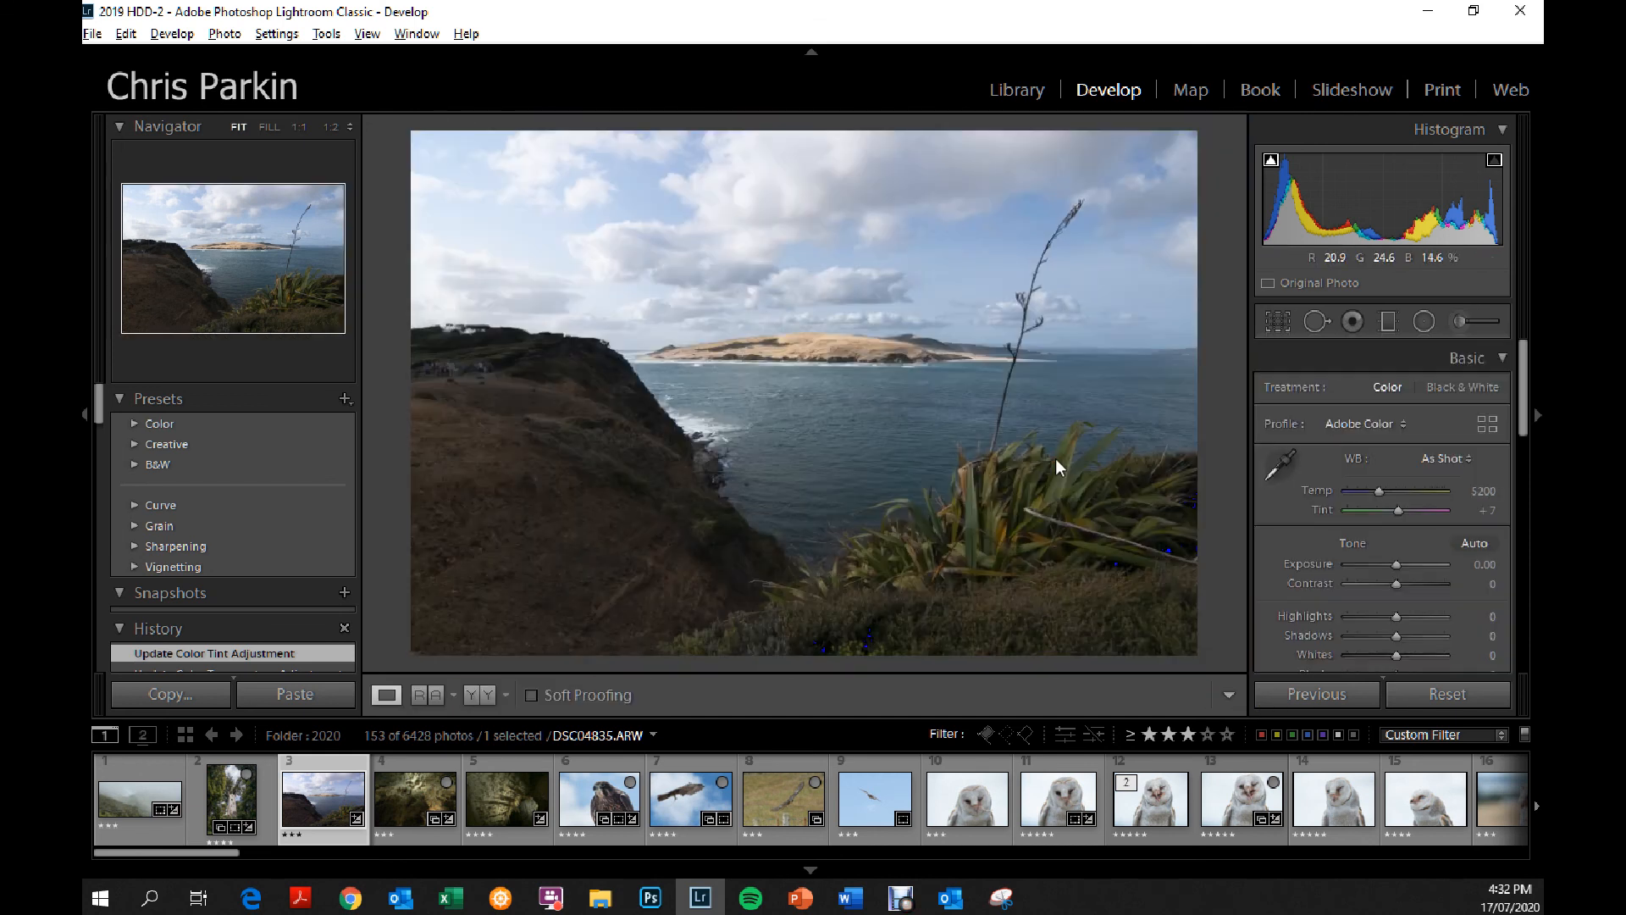
Reset all develop settings to compare with the unedited photo, and undo the reset.
{"action": "left_click", "coordinate": [1443, 694]}
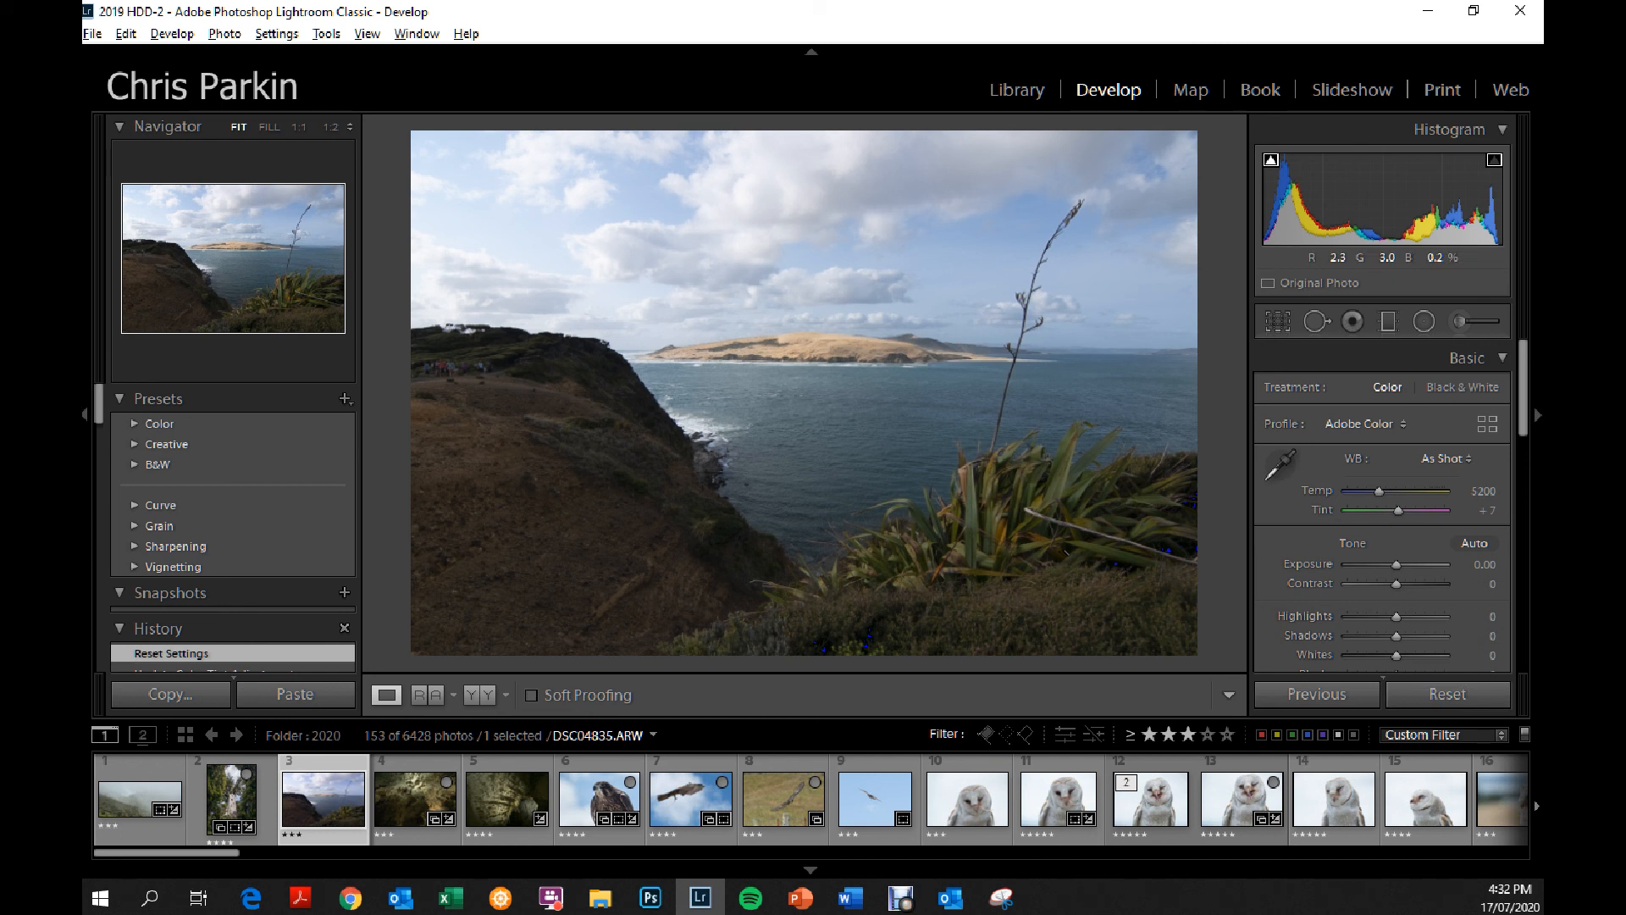
{"action": "key", "text": "ctrl+z"}
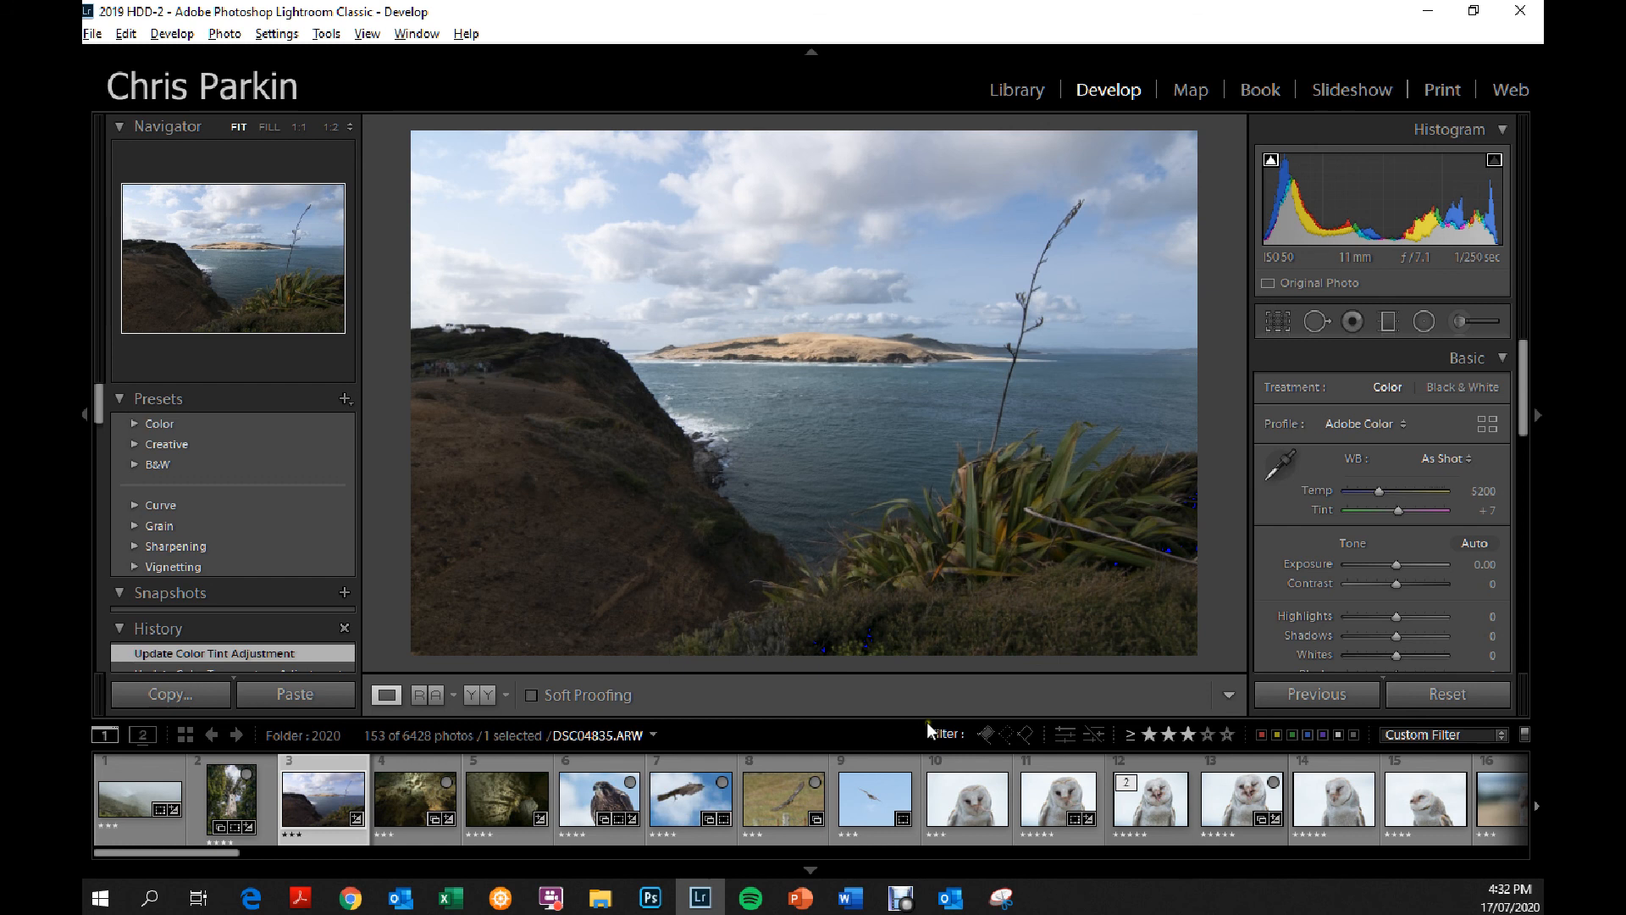
Set the whole photo's dehaze to +42 and inspect the sandy headland at 1:1.
{"action": "scroll", "coordinate": [1445, 507], "scroll_direction": "down", "scroll_amount": 4}
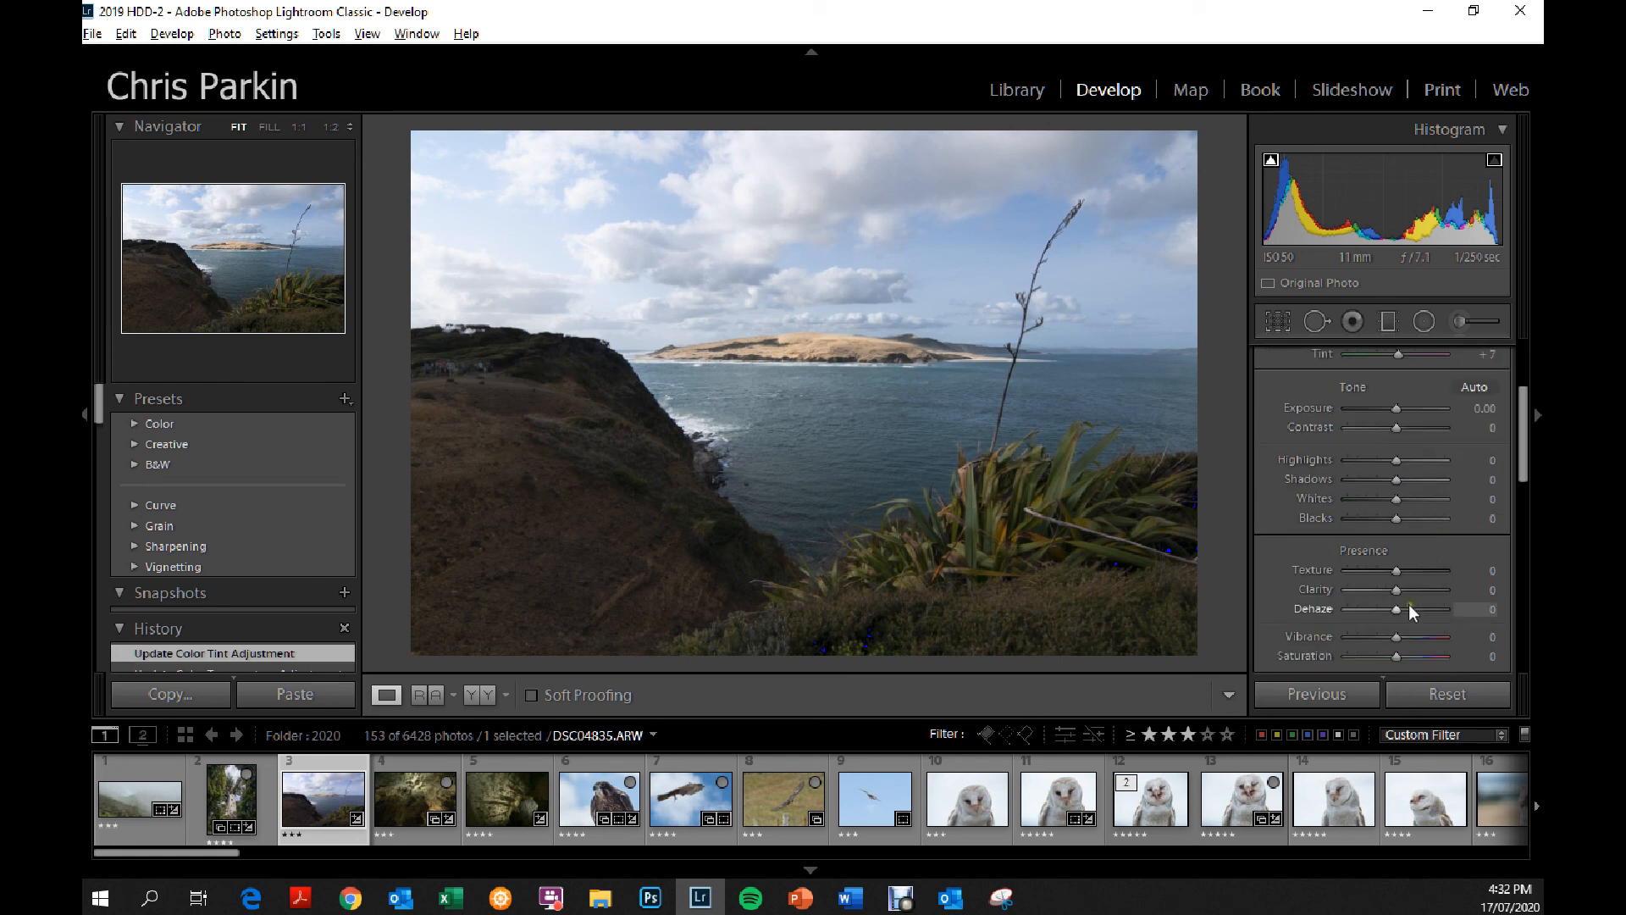
{"action": "left_click_drag", "start_coordinate": [1393, 616], "coordinate": [1416, 609]}
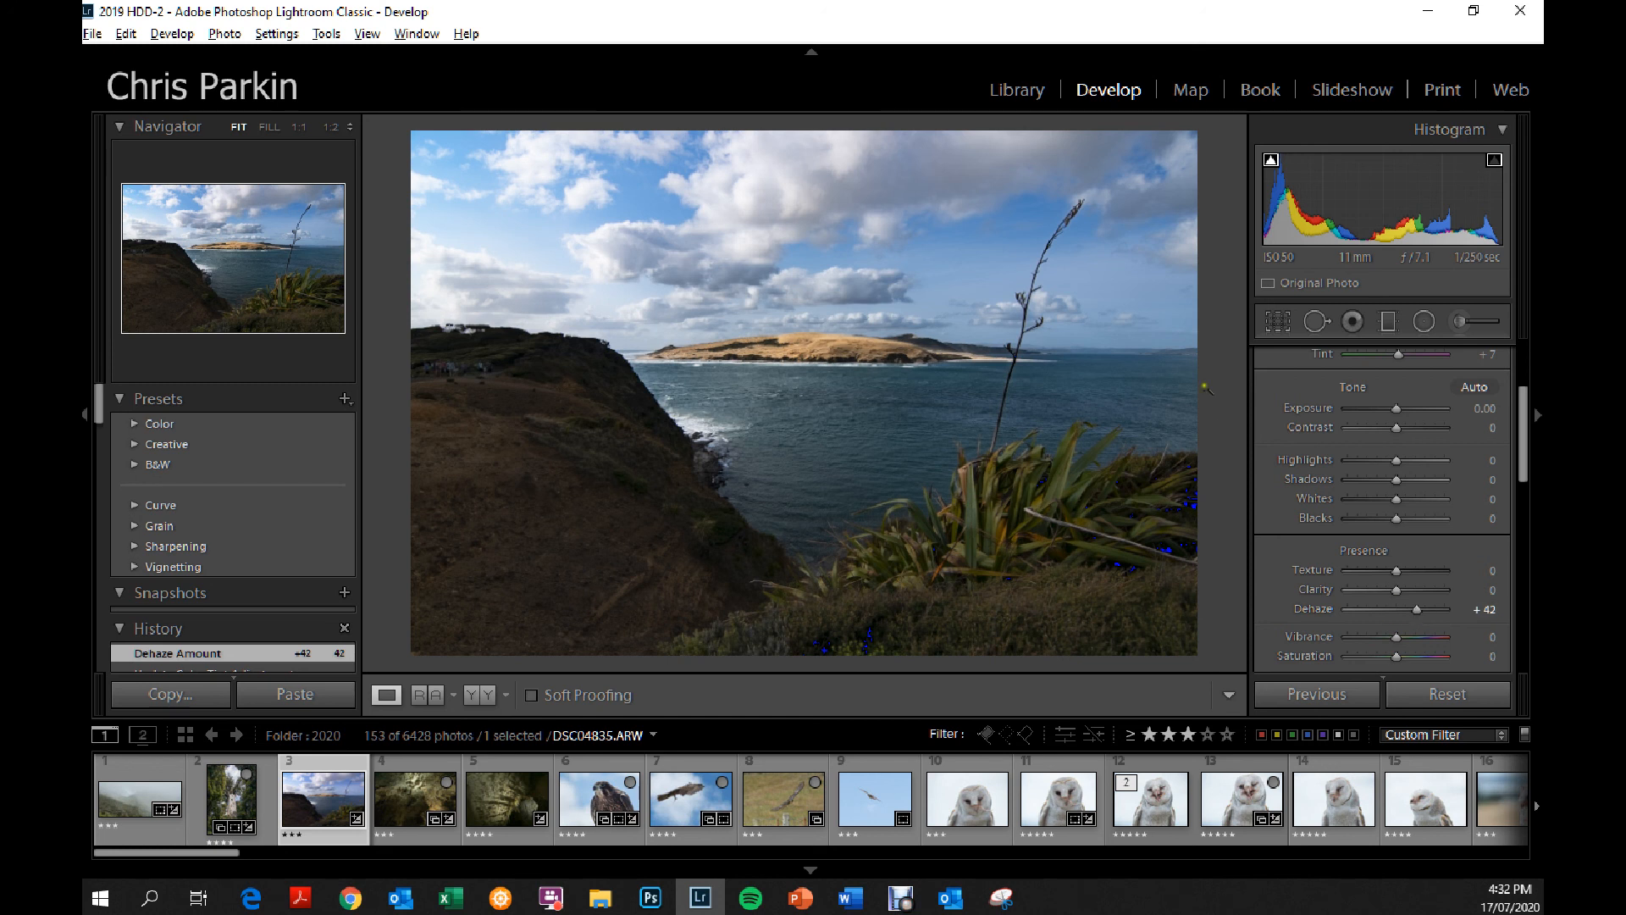
{"action": "left_click", "coordinate": [898, 317]}
{"action": "left_click_drag", "start_coordinate": [927, 380], "coordinate": [856, 211]}
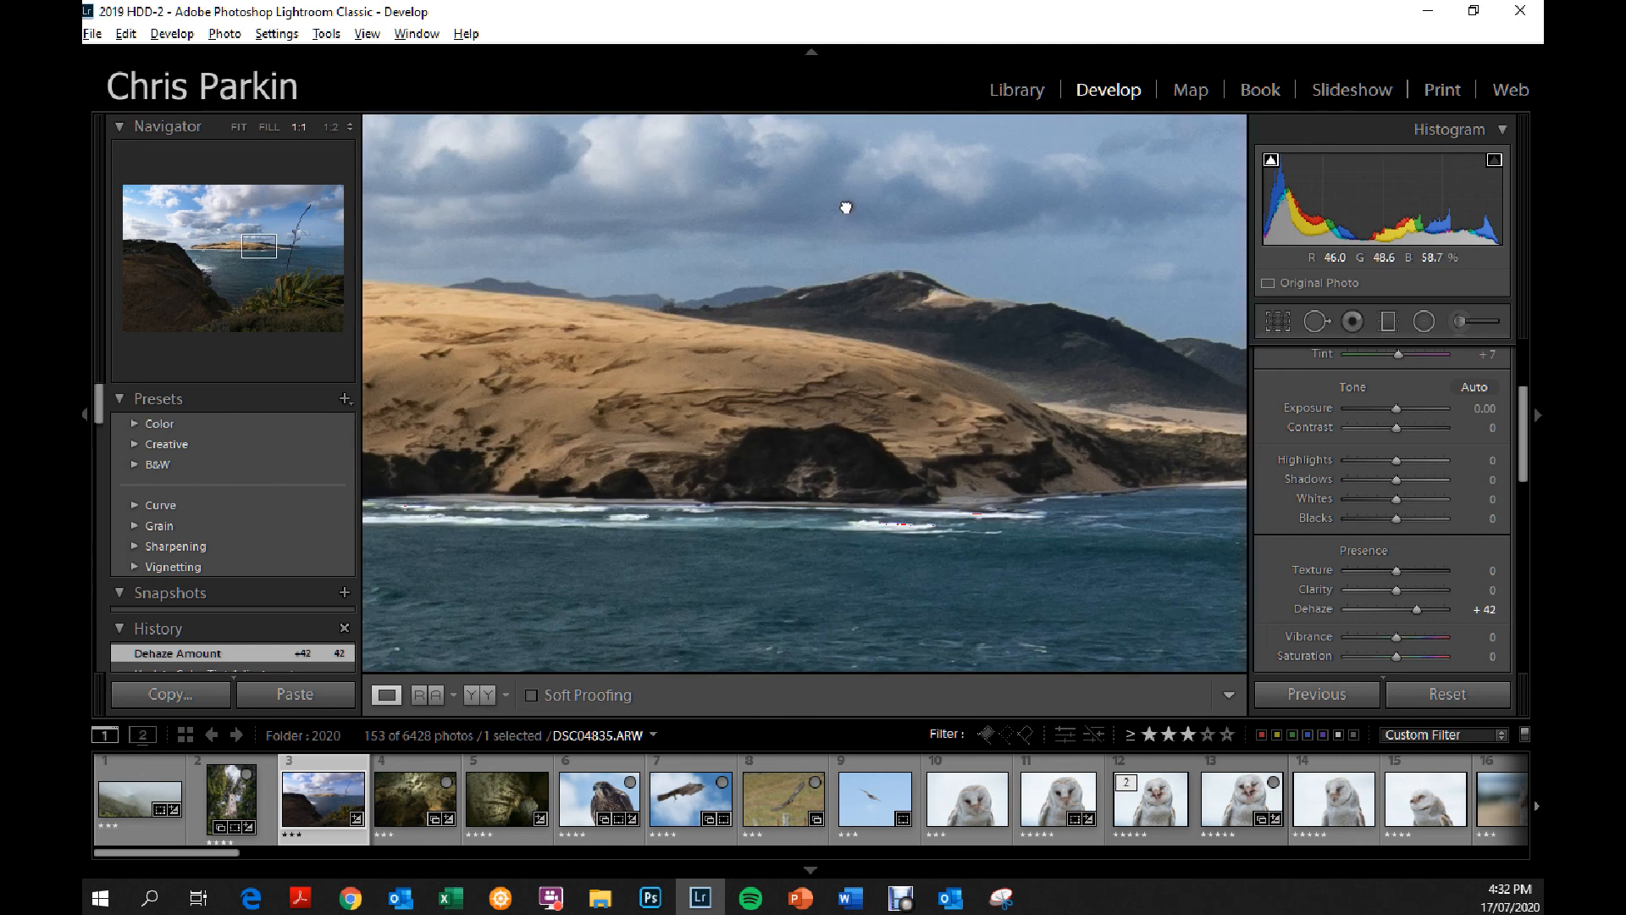
{"action": "left_click", "coordinate": [939, 332]}
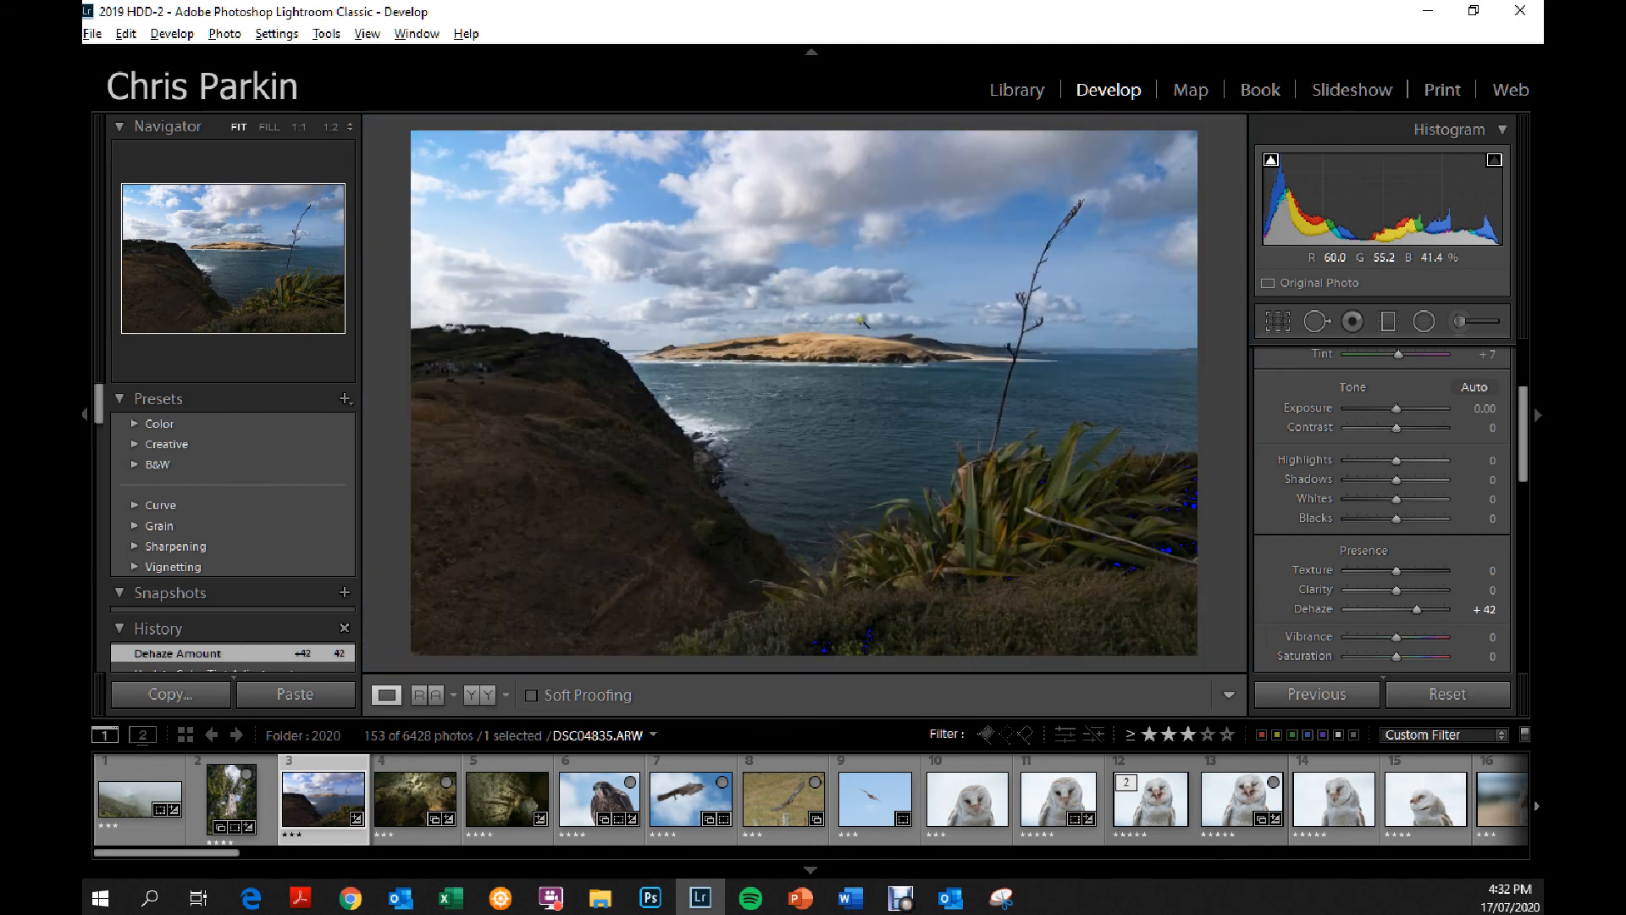
Try saturation at -63, +100 and -100 and vibrance at +46 on the whole photo, and set both back to 0.
{"action": "left_click_drag", "start_coordinate": [1394, 637], "coordinate": [1366, 654]}
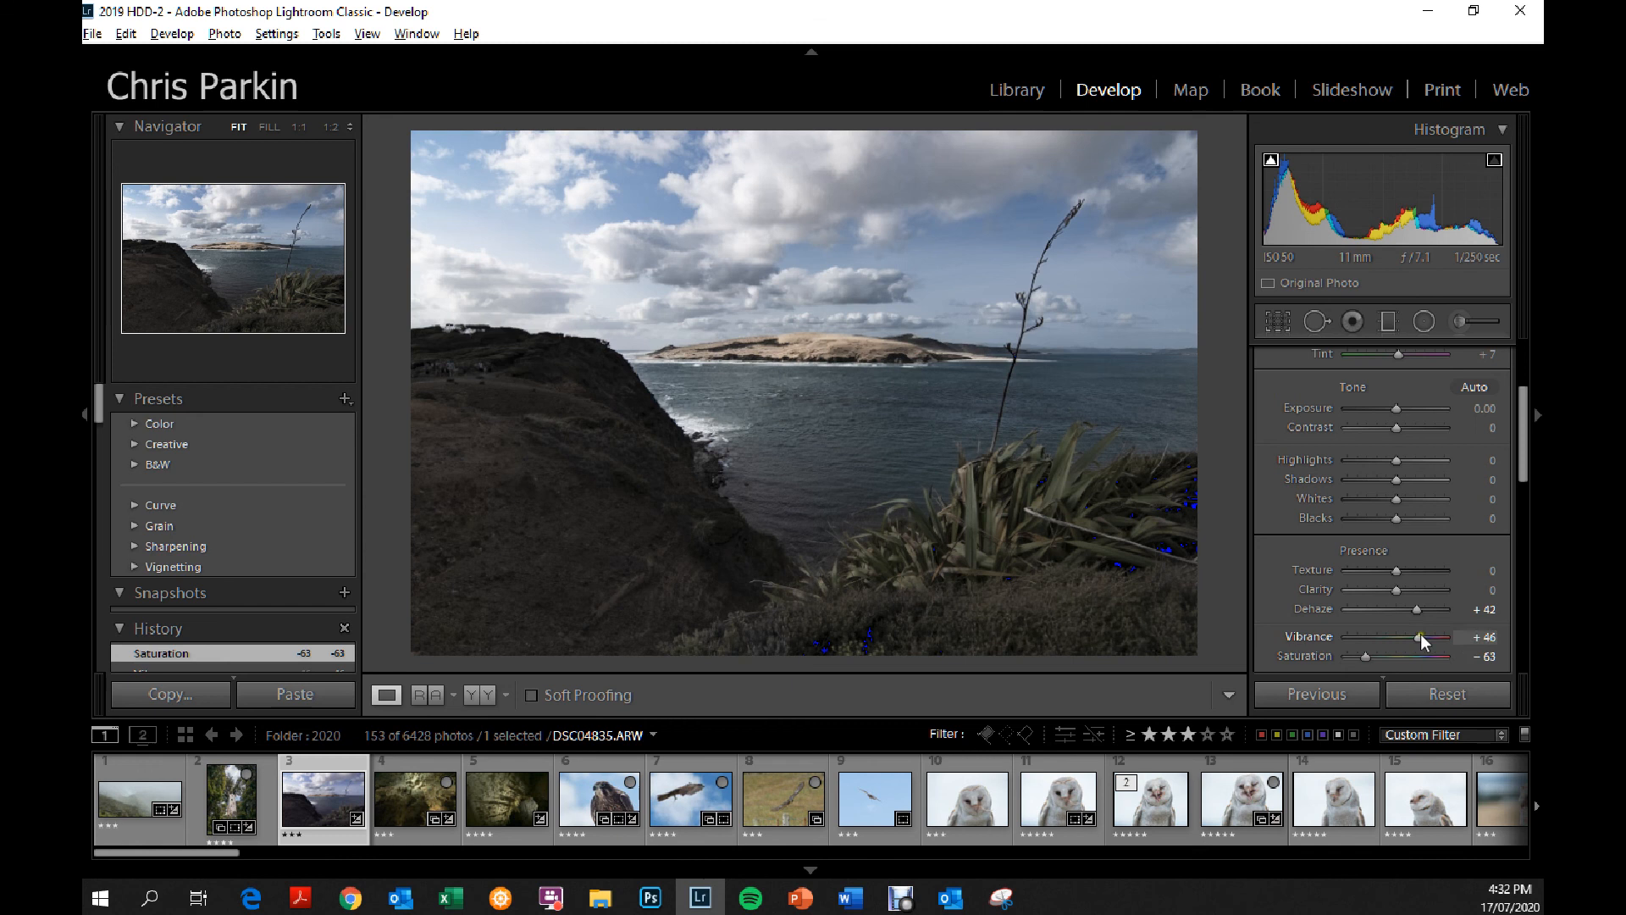
{"action": "left_click", "coordinate": [1479, 642]}
{"action": "type", "text": "0"}
{"action": "left_click_drag", "start_coordinate": [1366, 656], "coordinate": [1457, 657]}
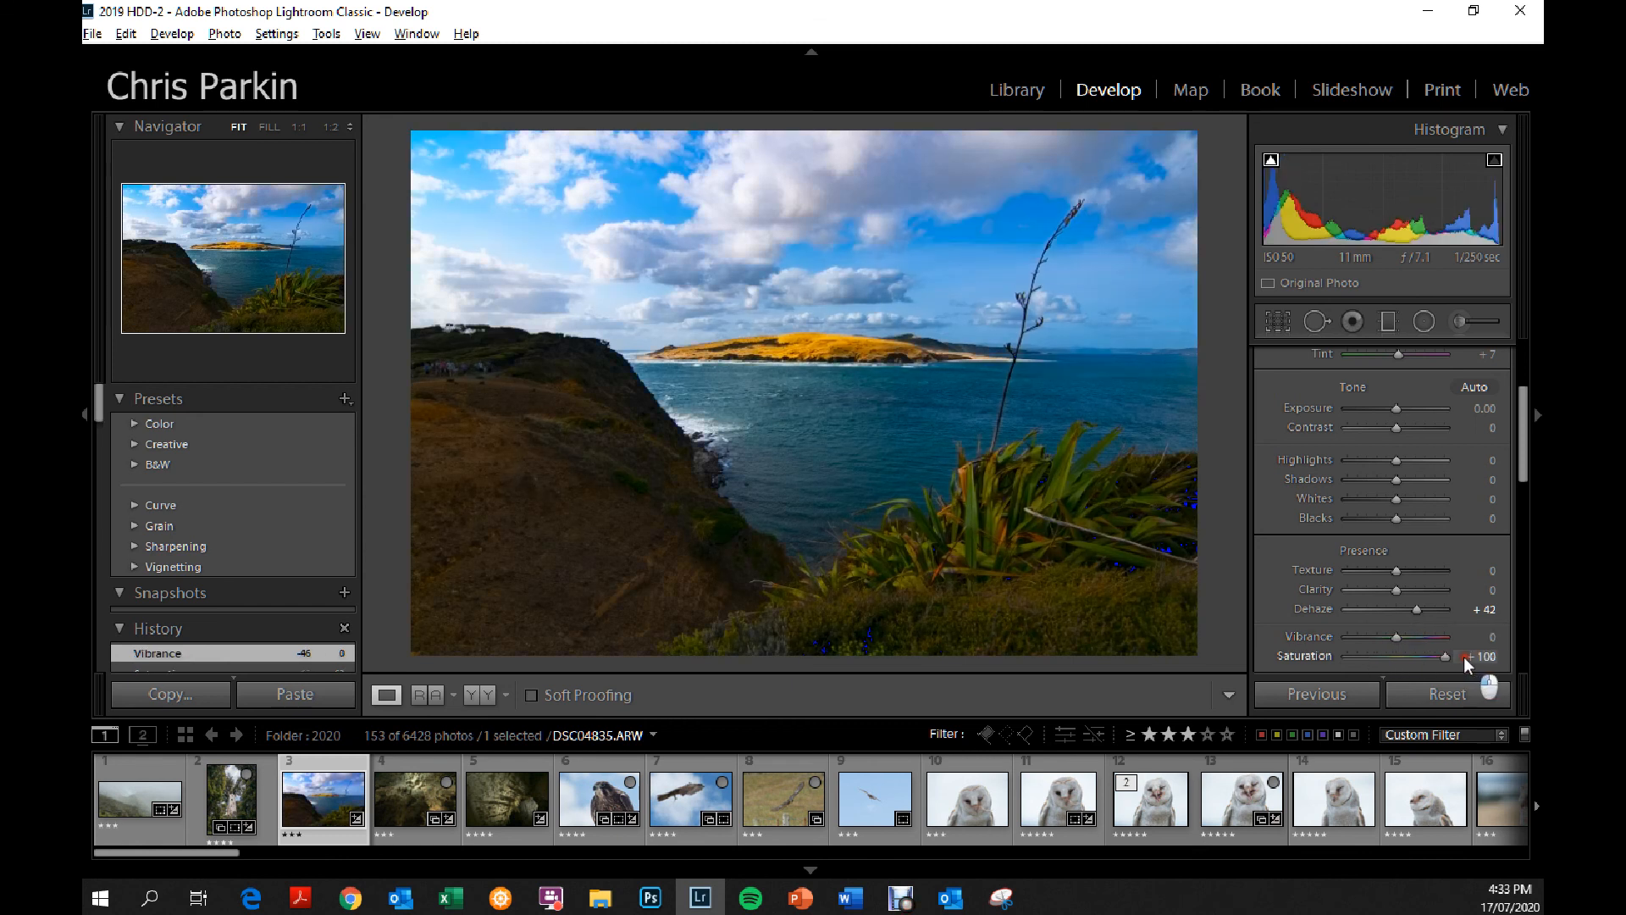
{"action": "left_click_drag", "start_coordinate": [1464, 658], "coordinate": [1303, 654]}
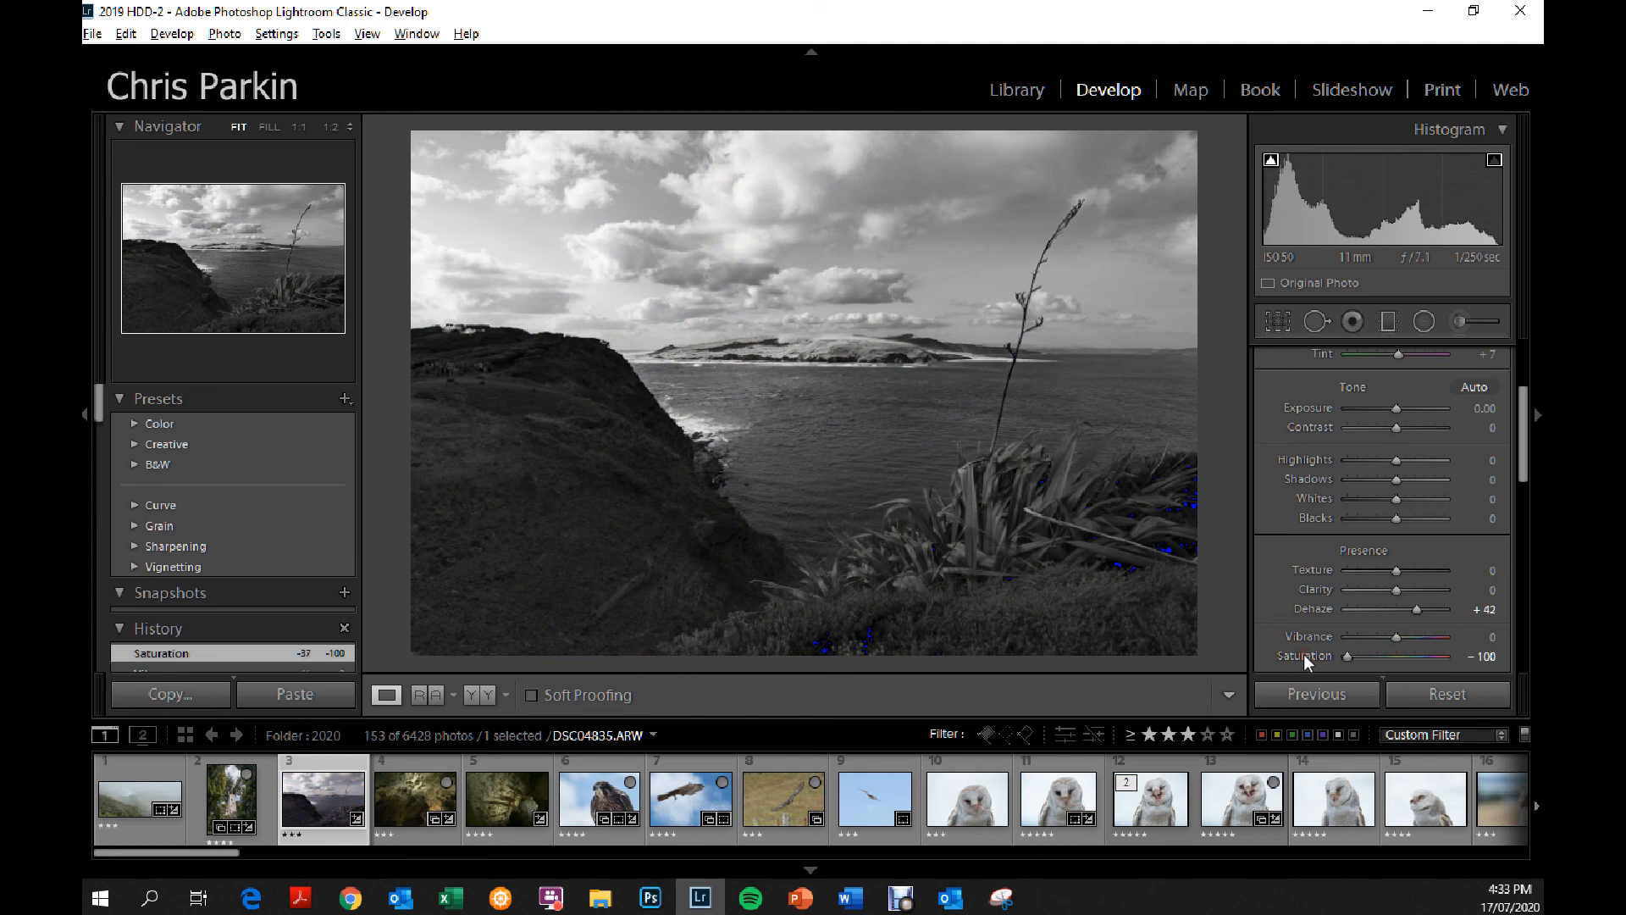
{"action": "left_click", "coordinate": [1480, 657]}
{"action": "type", "text": "0"}
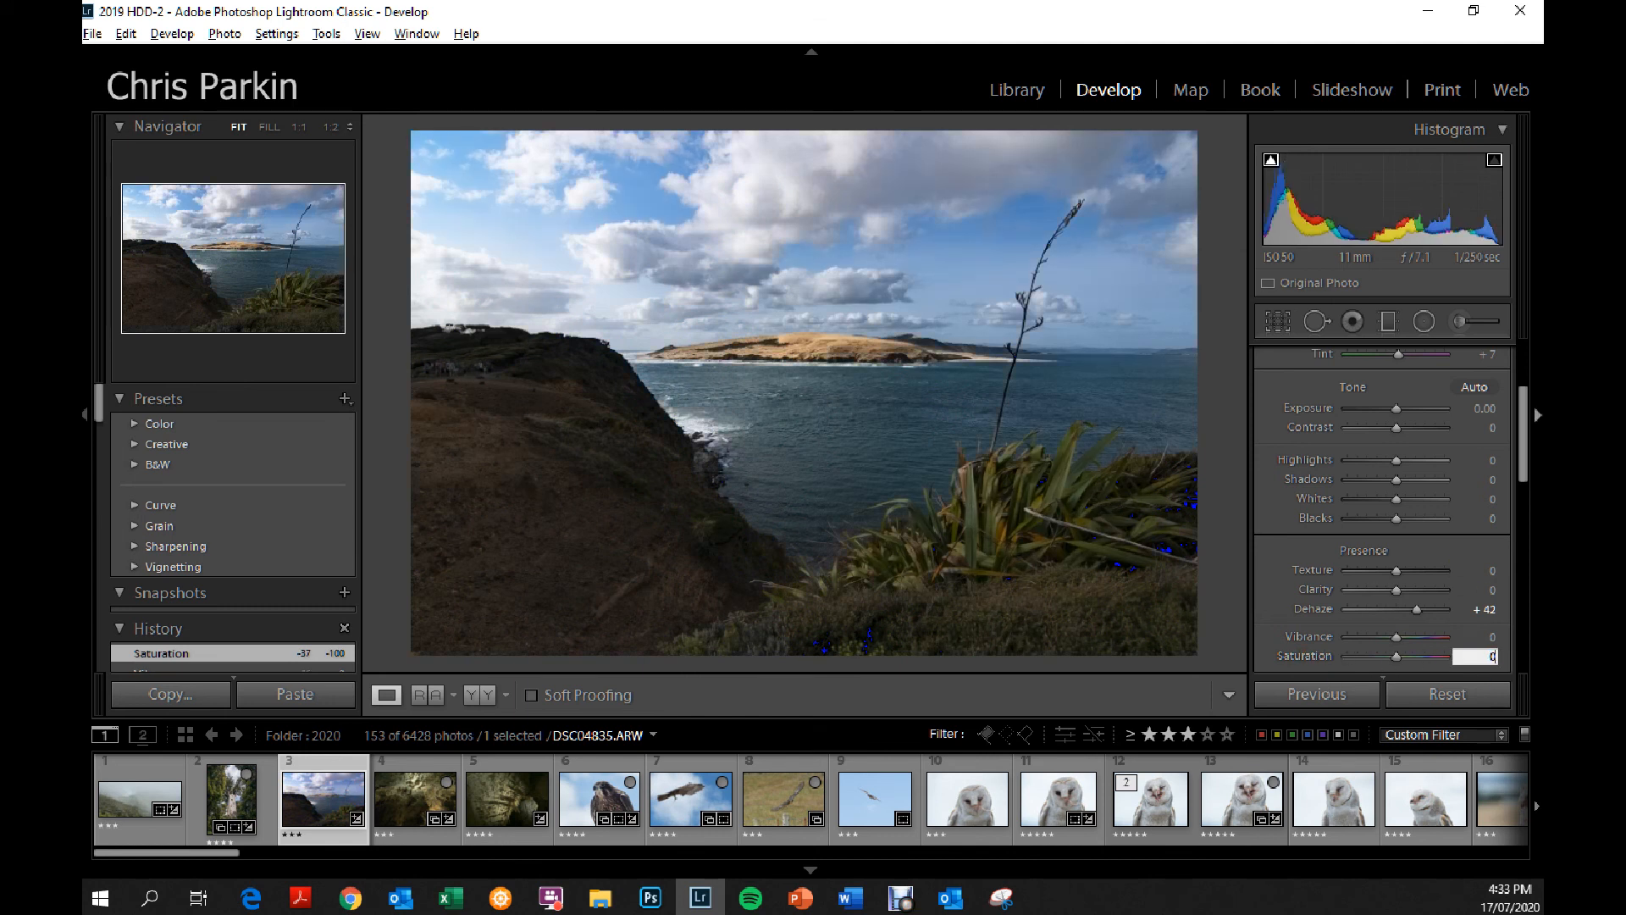
Show the HSL saturation adjustments, and convert the photo to black and white.
{"action": "scroll", "coordinate": [1522, 459], "scroll_direction": "down", "scroll_amount": 3}
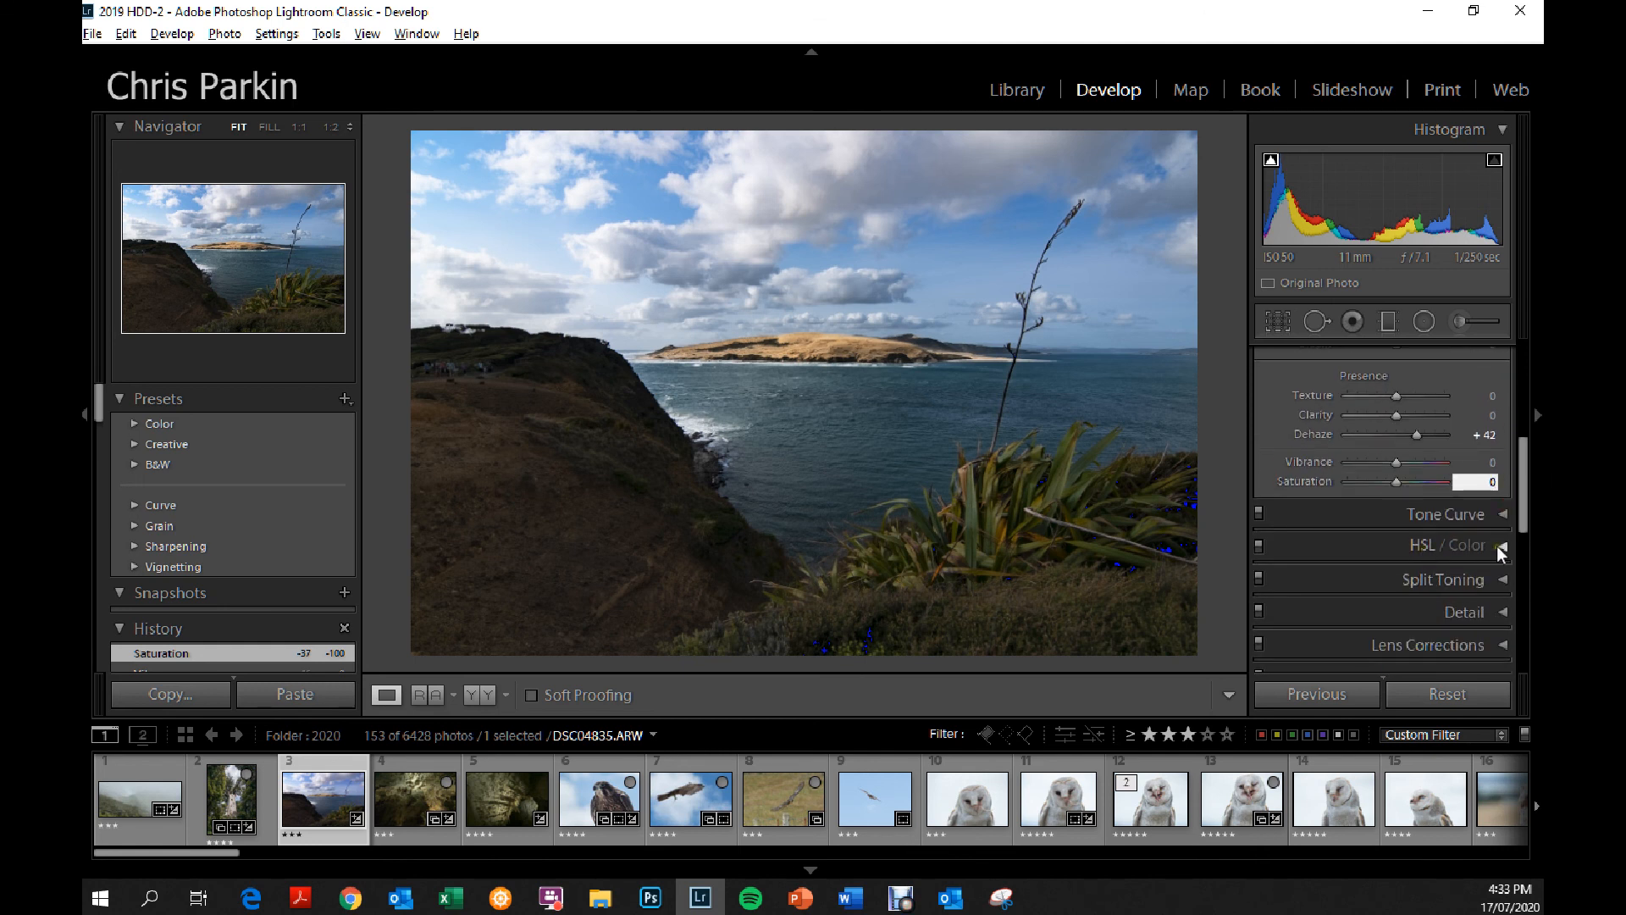
{"action": "left_click", "coordinate": [1497, 545]}
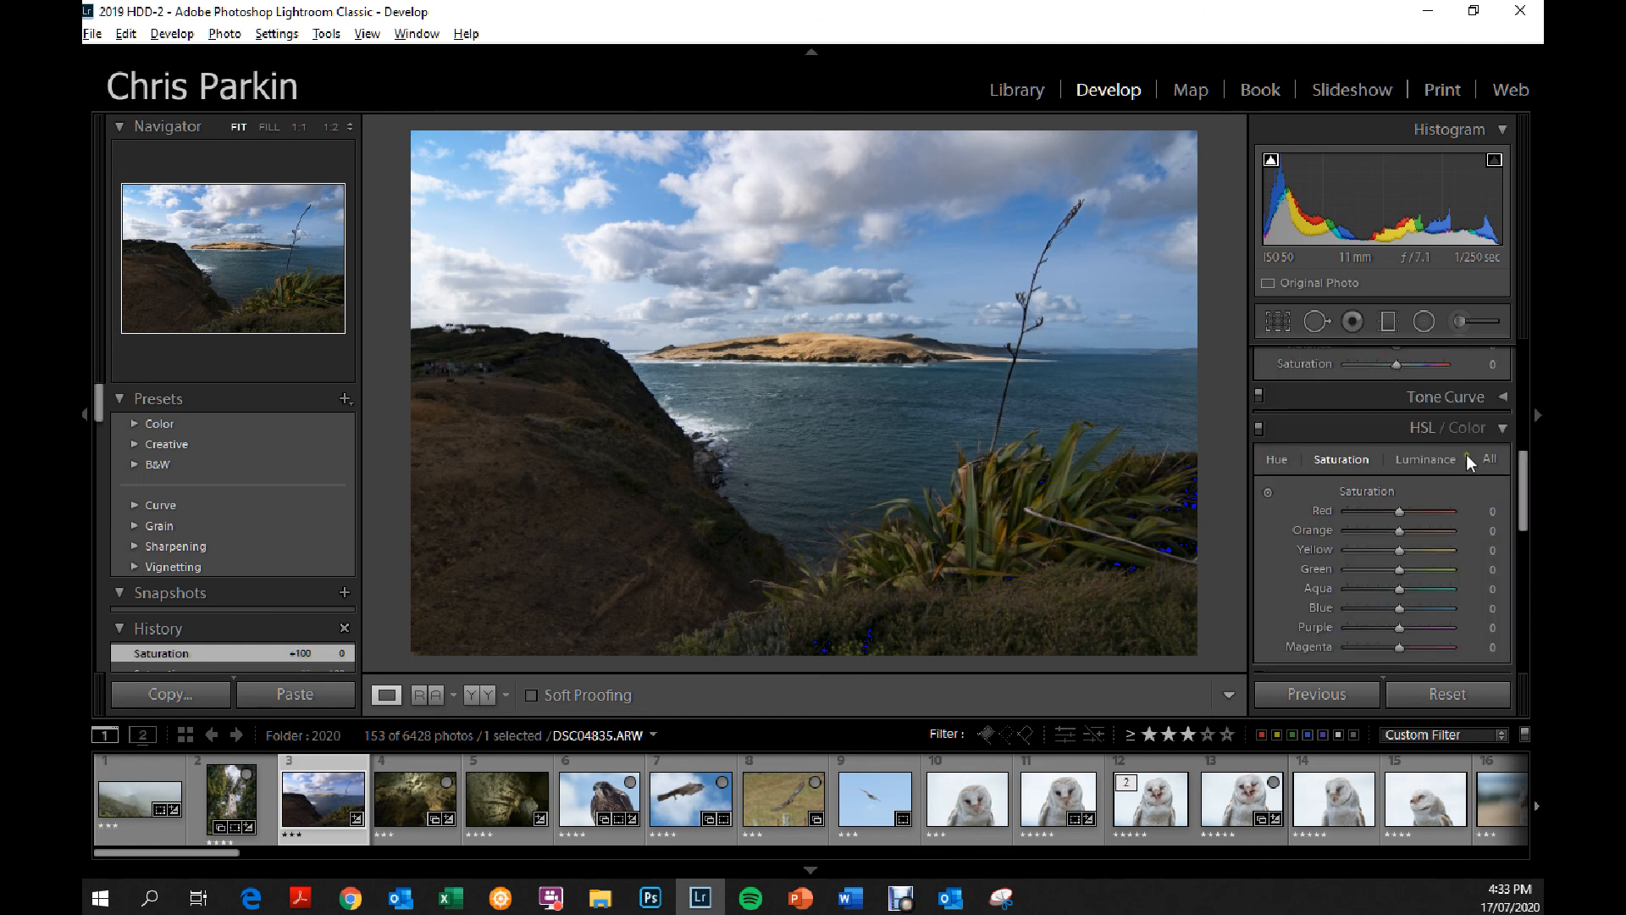
{"action": "left_click_drag", "start_coordinate": [1523, 462], "coordinate": [1523, 342]}
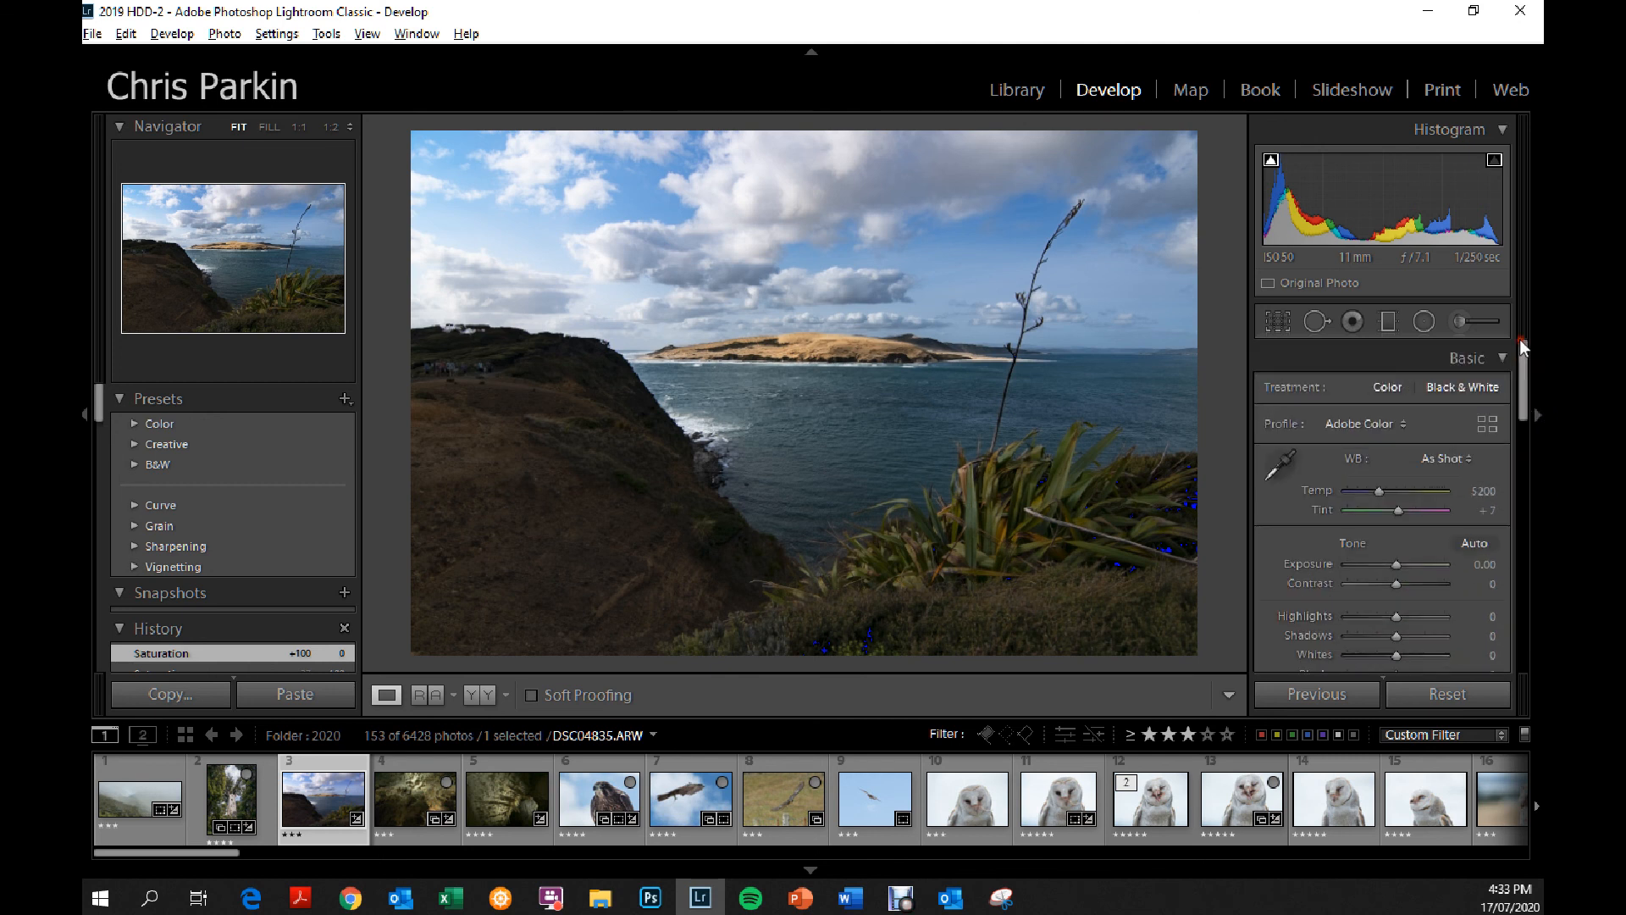
{"action": "left_click", "coordinate": [1449, 388]}
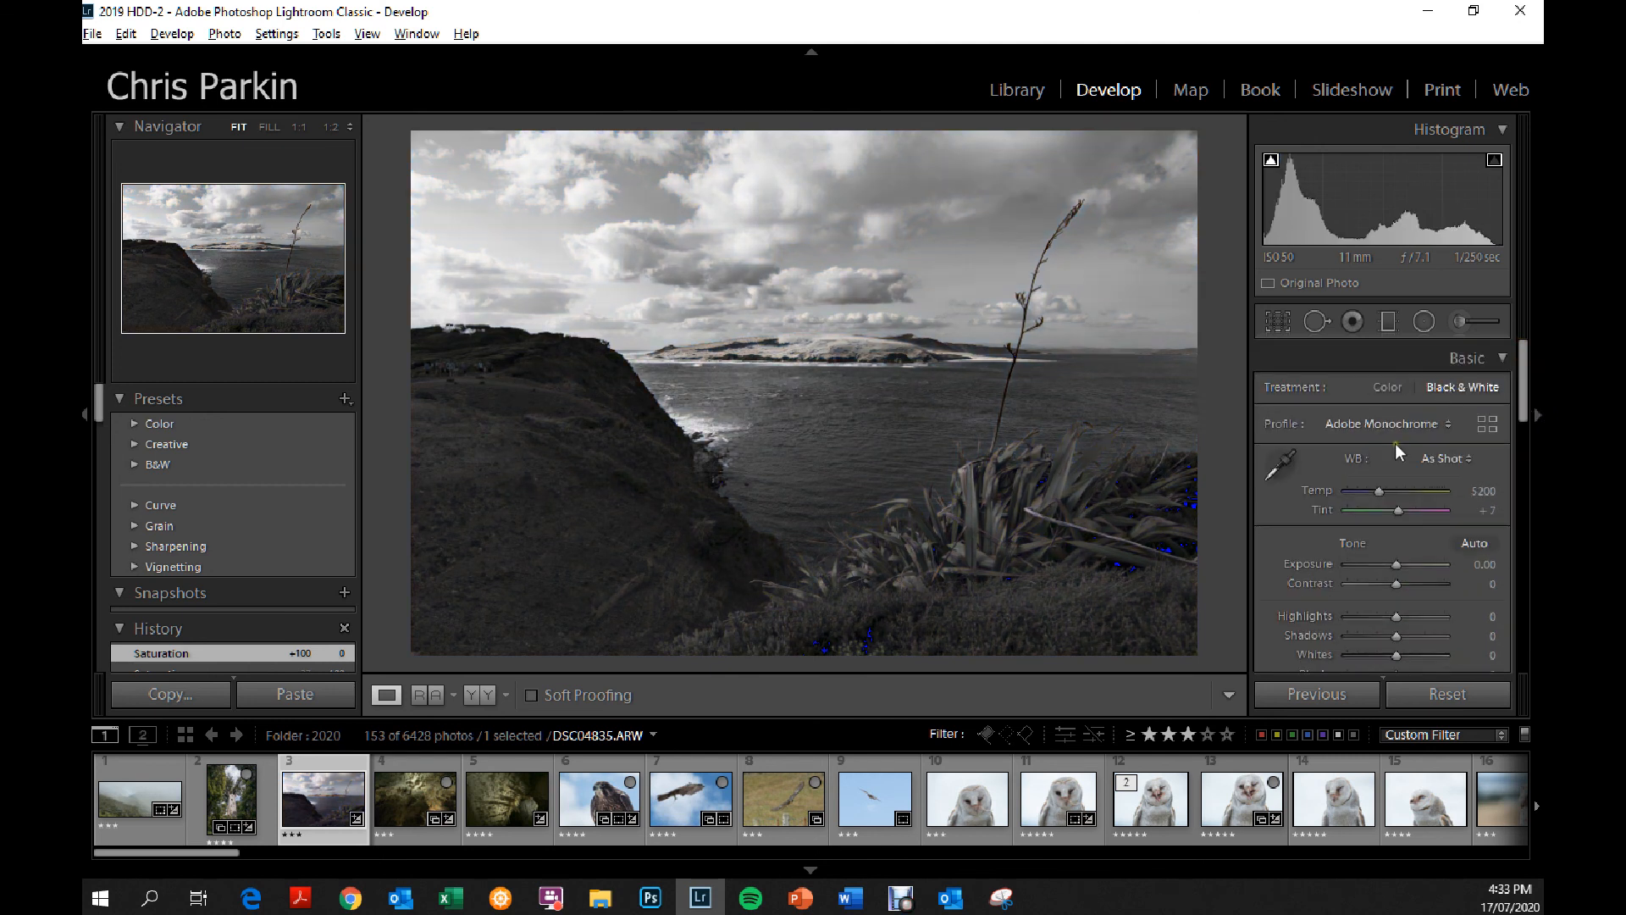
Set the black and white mix to green -59 and blue -49.
{"action": "scroll", "coordinate": [1491, 491], "scroll_direction": "down", "scroll_amount": 10}
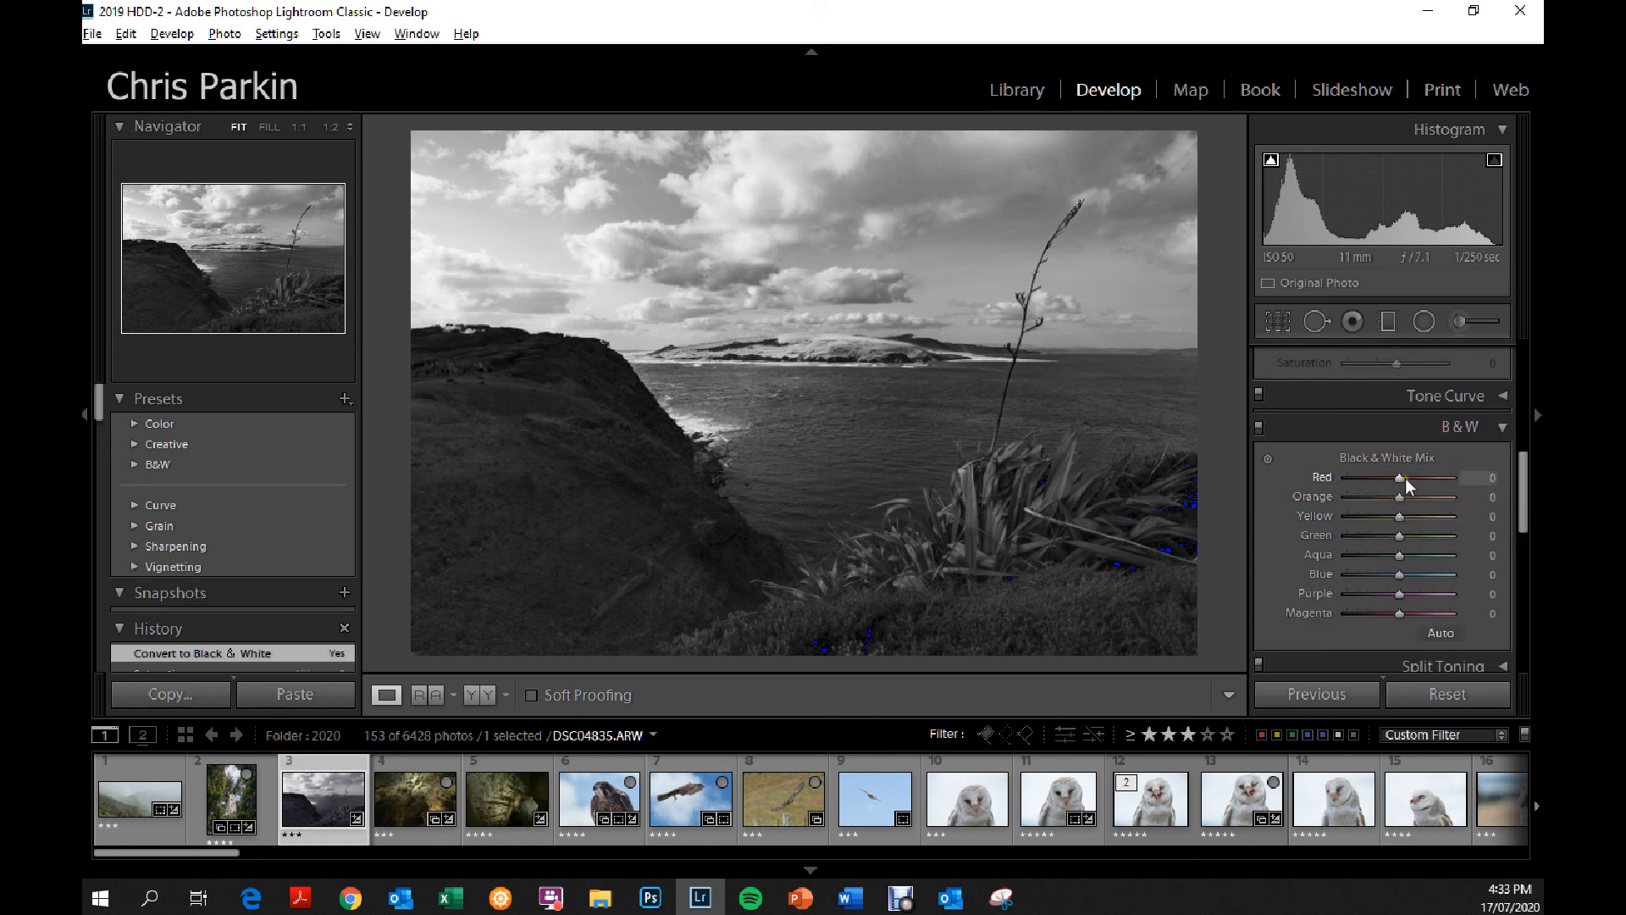
{"action": "left_click_drag", "start_coordinate": [1399, 536], "coordinate": [1369, 536]}
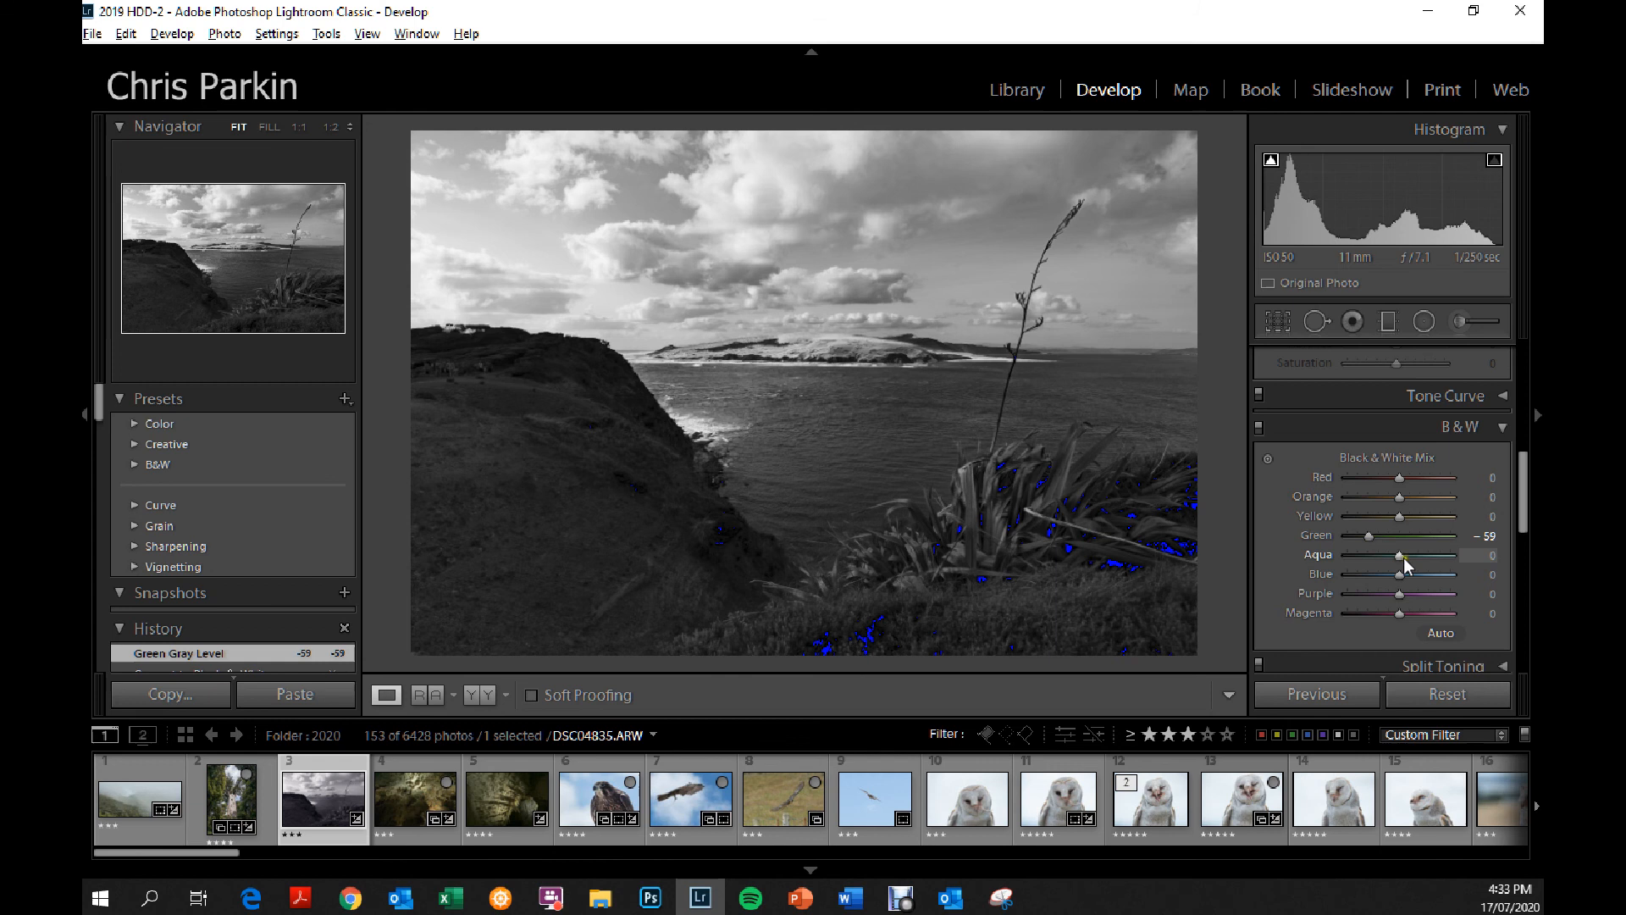
{"action": "mouse_move", "coordinate": [1400, 574]}
{"action": "left_mouse_down"}
{"action": "mouse_move", "coordinate": [1347, 573]}
{"action": "mouse_move", "coordinate": [1448, 574]}
{"action": "mouse_move", "coordinate": [1371, 566]}
{"action": "left_mouse_up"}
Inspect the plant stalk at 1:1 and adjust the mix directly on the image to blue -55 and aqua -11.
{"action": "left_click", "coordinate": [1040, 264]}
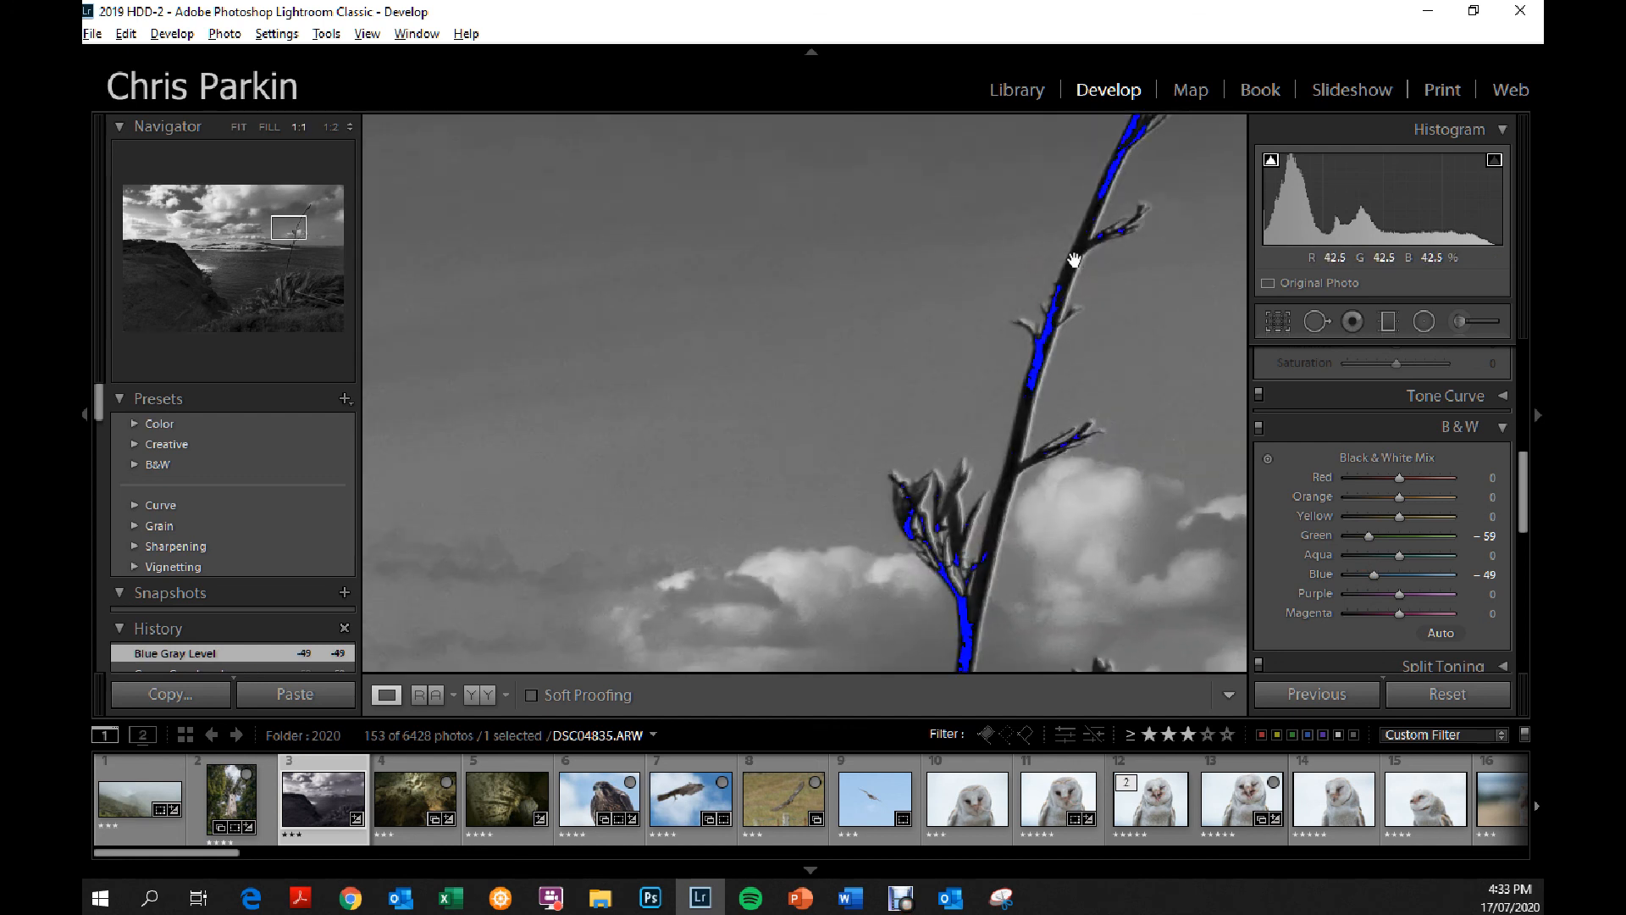
{"action": "left_click_drag", "start_coordinate": [1147, 247], "coordinate": [980, 454]}
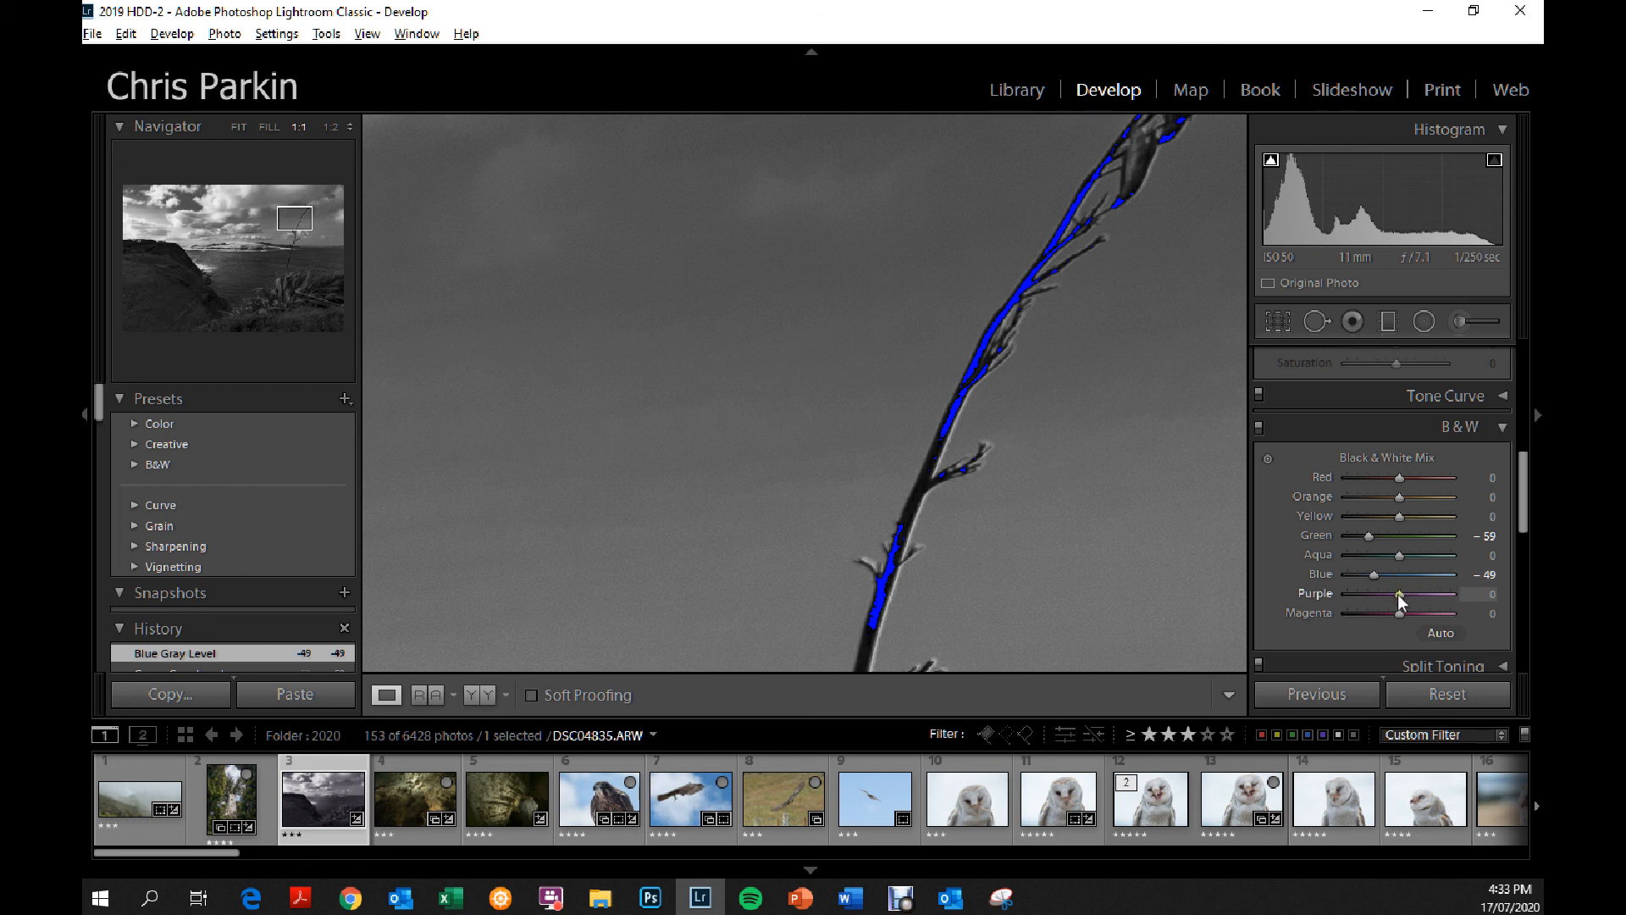
{"action": "left_click", "coordinate": [1268, 458]}
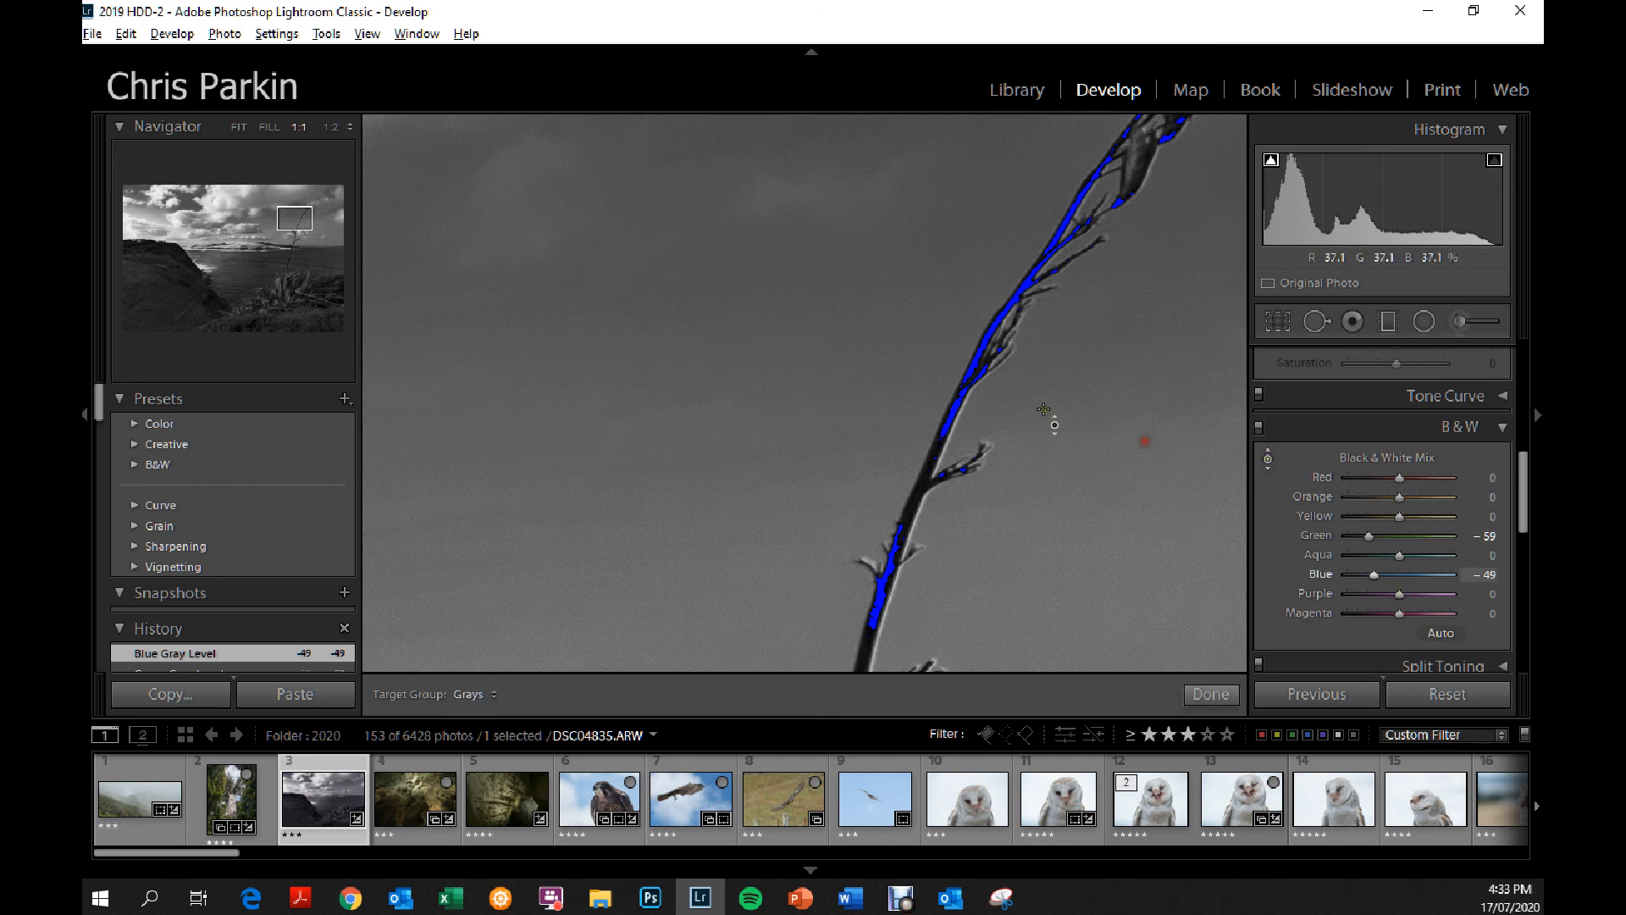
{"action": "left_click_drag", "start_coordinate": [968, 390], "coordinate": [970, 417]}
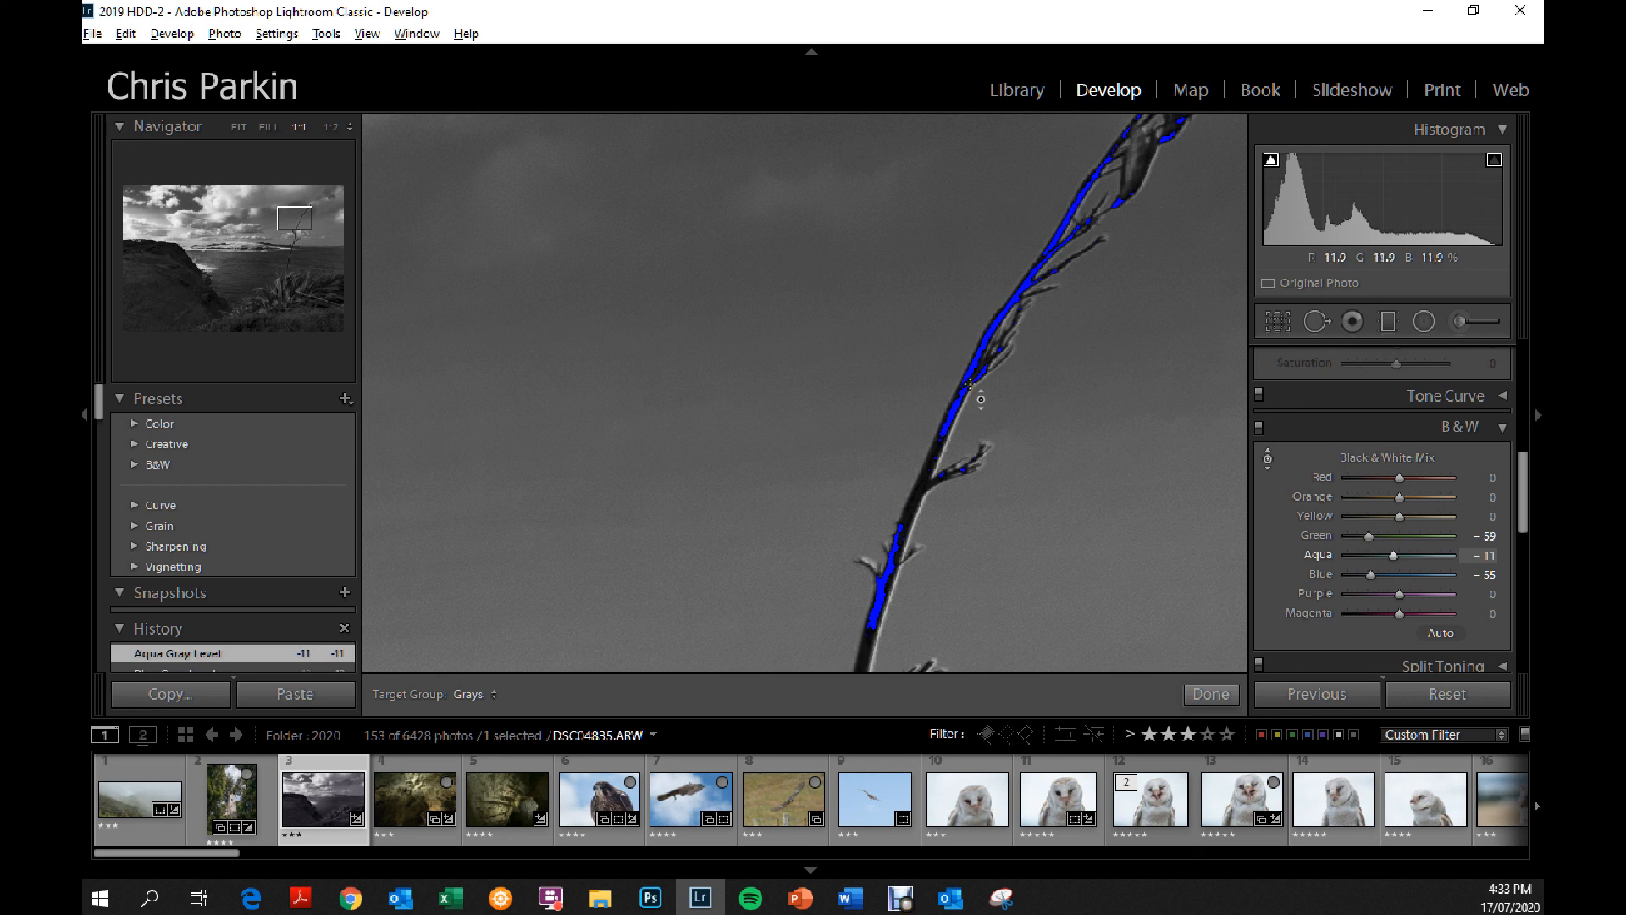
Compare the stalk at 1:2 and 2:1, adjust the mix on its edge to aqua +20 and green -58, and finish the targeted adjustment.
{"action": "left_click", "coordinate": [330, 127]}
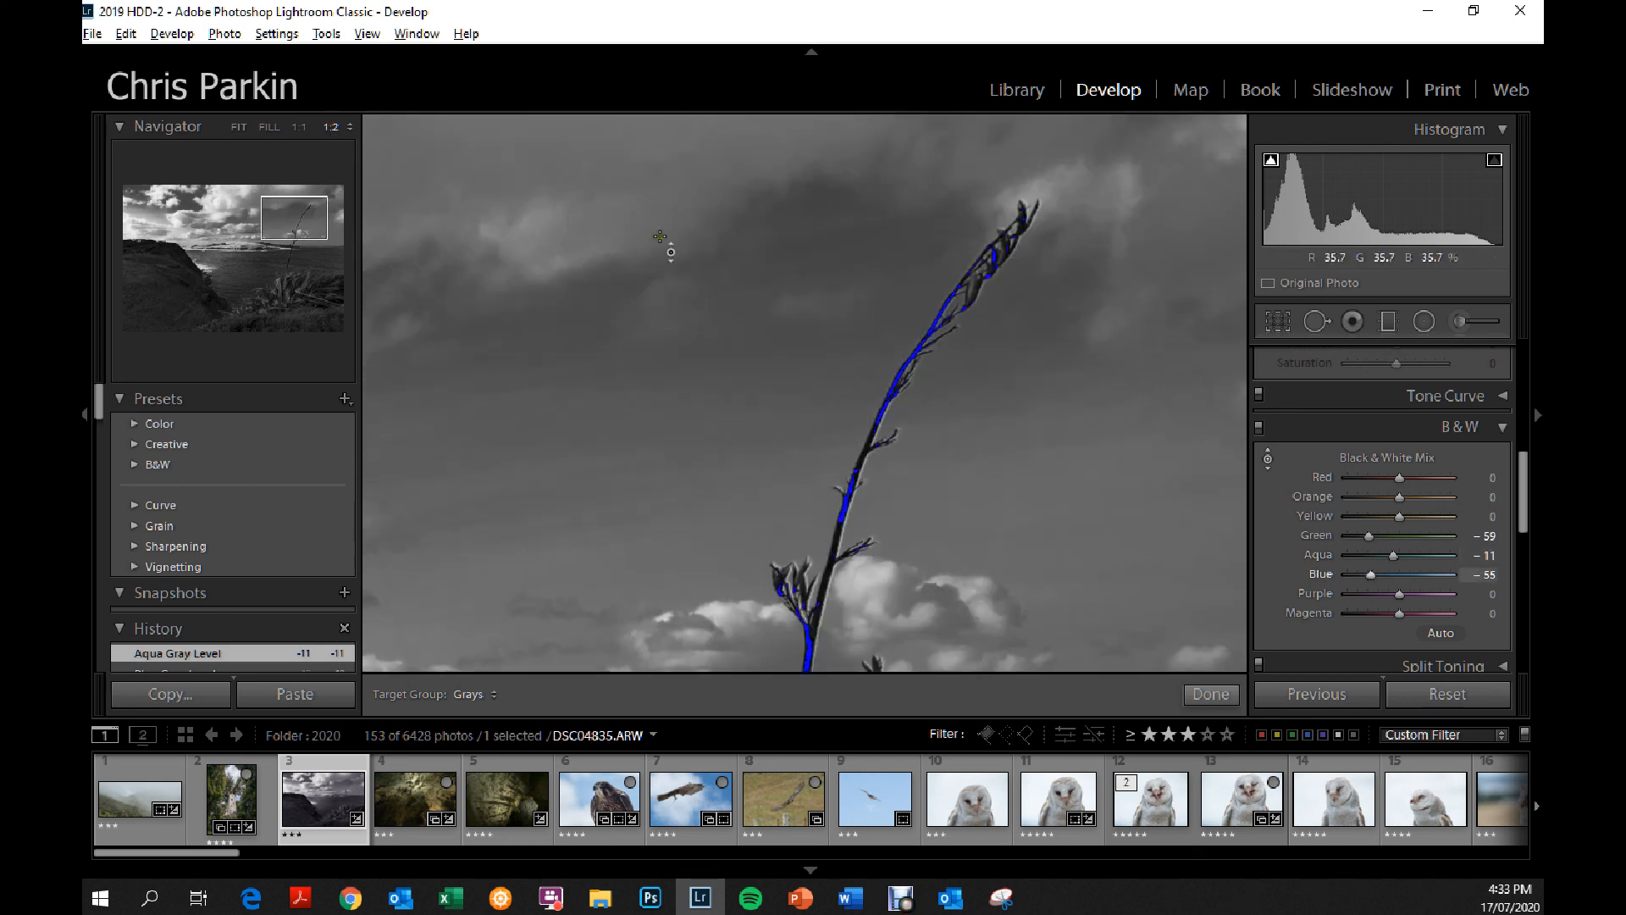
{"action": "left_click", "coordinate": [352, 129]}
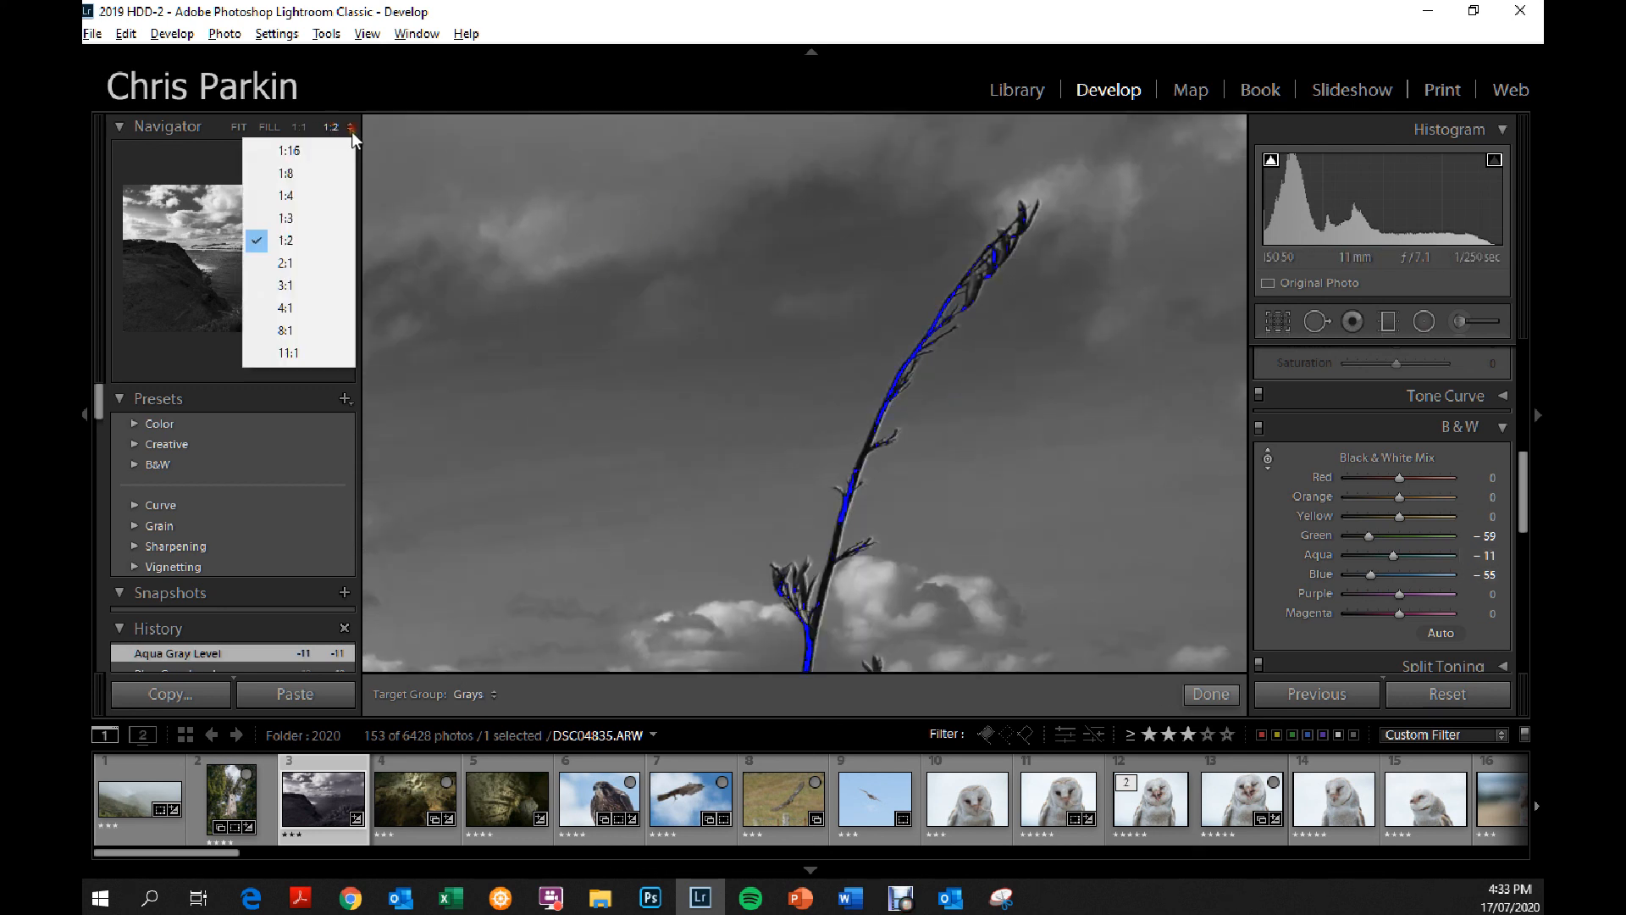
{"action": "left_click", "coordinate": [299, 264]}
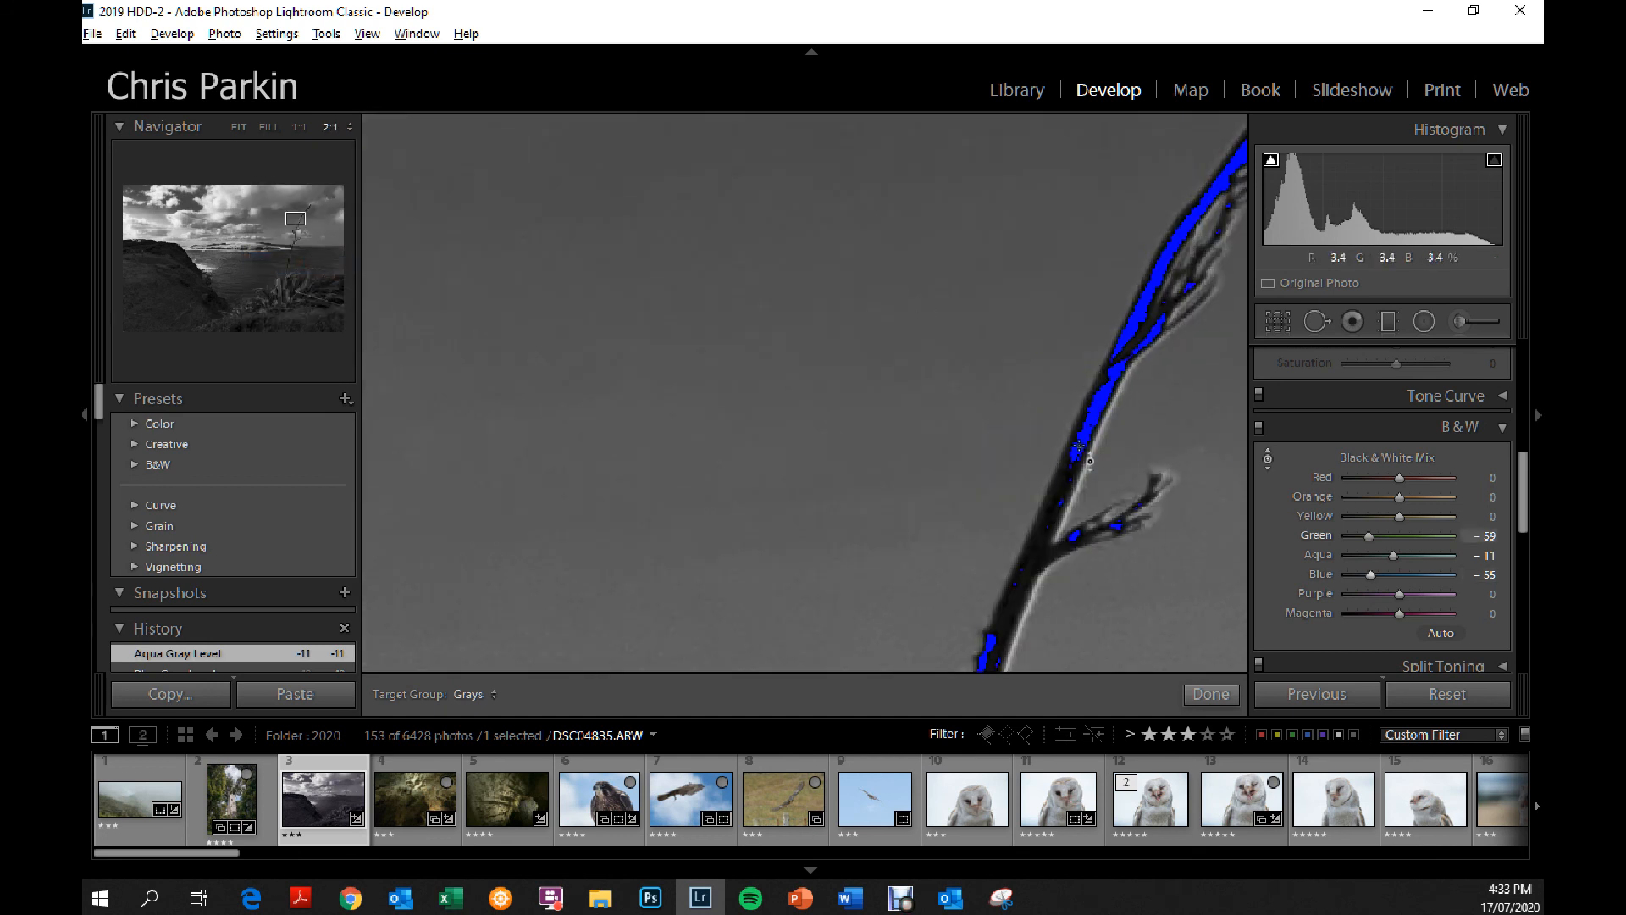
{"action": "mouse_move", "coordinate": [1094, 441]}
{"action": "left_mouse_down"}
{"action": "mouse_move", "coordinate": [1085, 479]}
{"action": "mouse_move", "coordinate": [1090, 342]}
{"action": "mouse_move", "coordinate": [1090, 458]}
{"action": "mouse_move", "coordinate": [1093, 407]}
{"action": "mouse_move", "coordinate": [1106, 447]}
{"action": "left_mouse_up"}
{"action": "left_click", "coordinate": [1211, 693]}
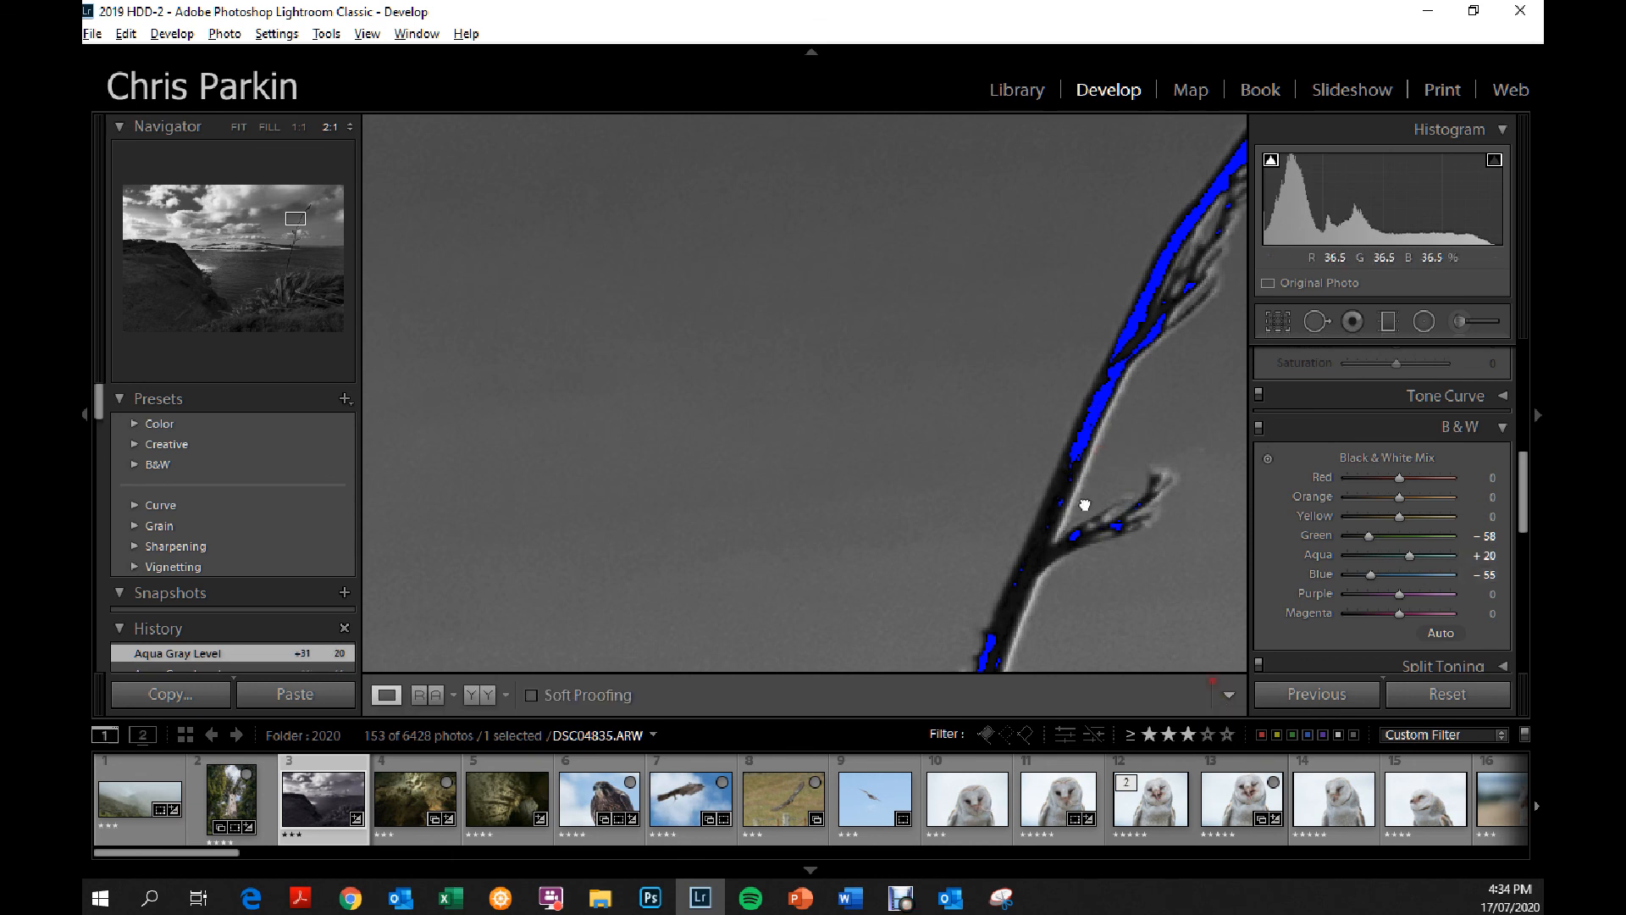
{"action": "left_click", "coordinate": [1126, 560]}
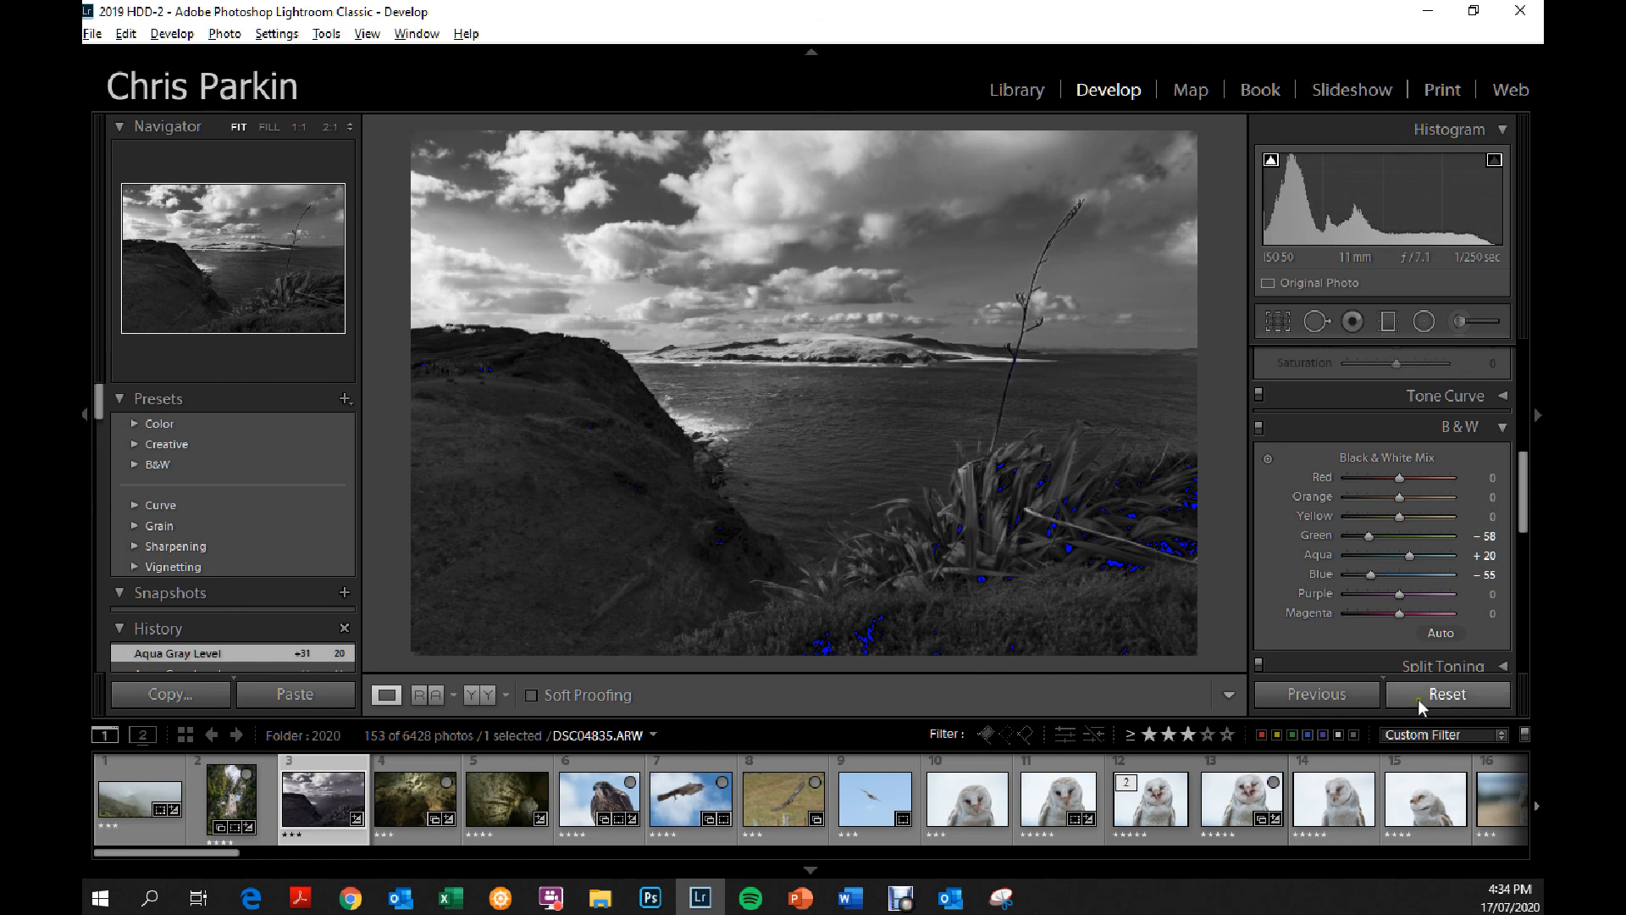
Reset all develop settings and inspect the colour fringes along the plant stalk at 2:1.
{"action": "left_click", "coordinate": [1448, 695]}
{"action": "left_click", "coordinate": [1040, 291]}
{"action": "left_click_drag", "start_coordinate": [900, 432], "coordinate": [1008, 367]}
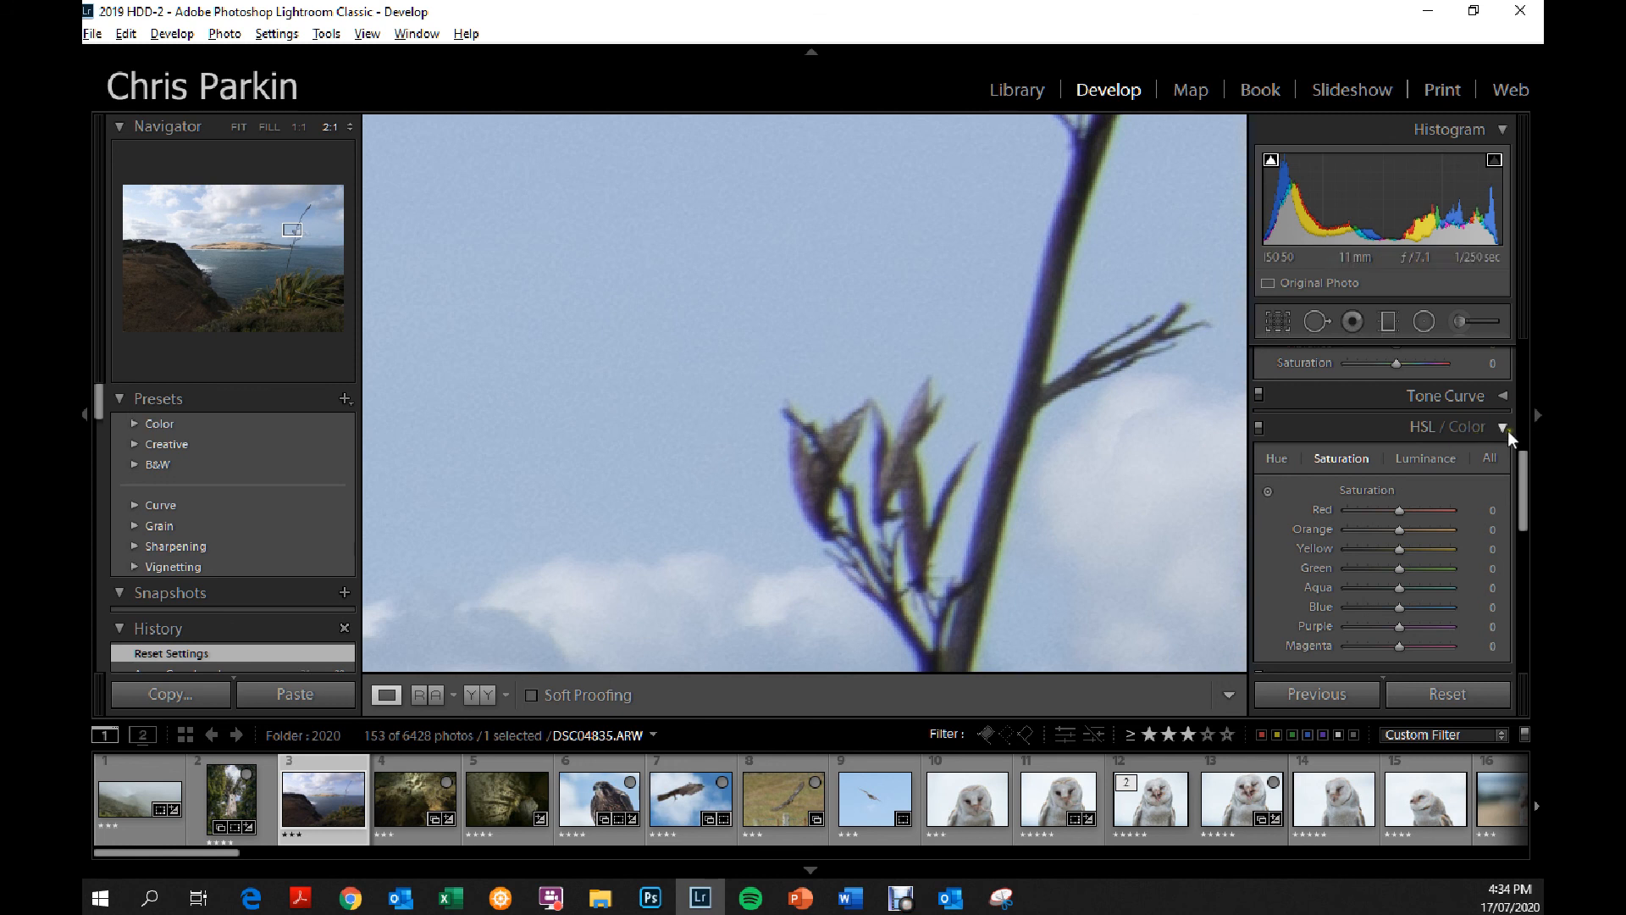
{"action": "left_click_drag", "start_coordinate": [1008, 487], "coordinate": [1014, 345]}
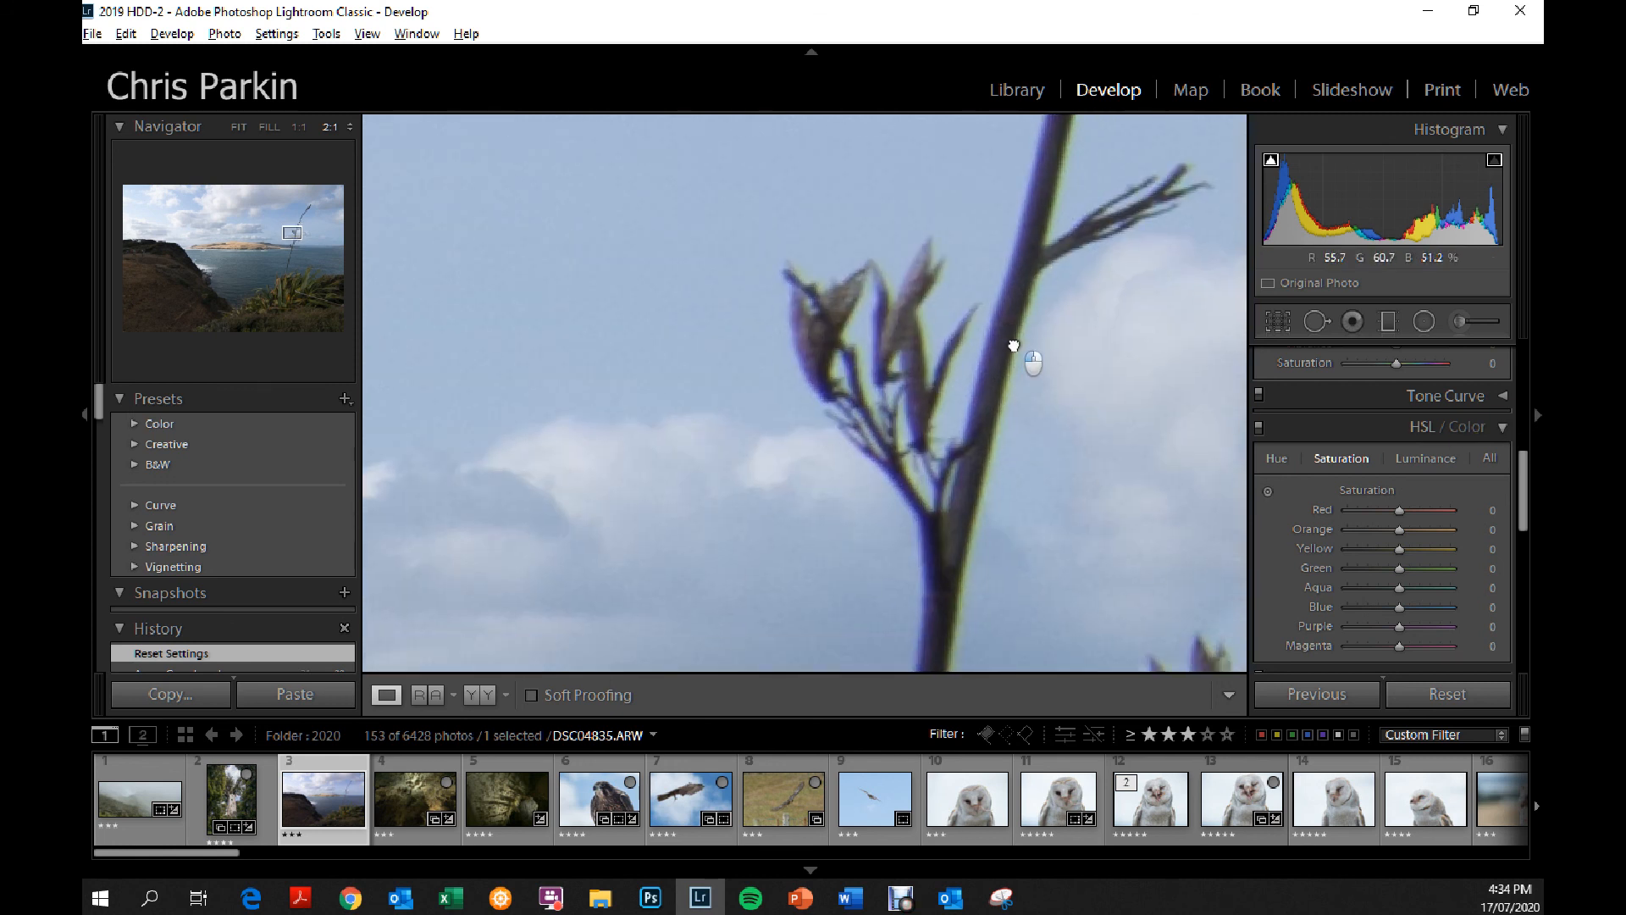
Defringe the plant stalk by sampling its green and purple edge colours in the manual lens corrections, and return to the whole photo.
{"action": "left_click", "coordinate": [1504, 429]}
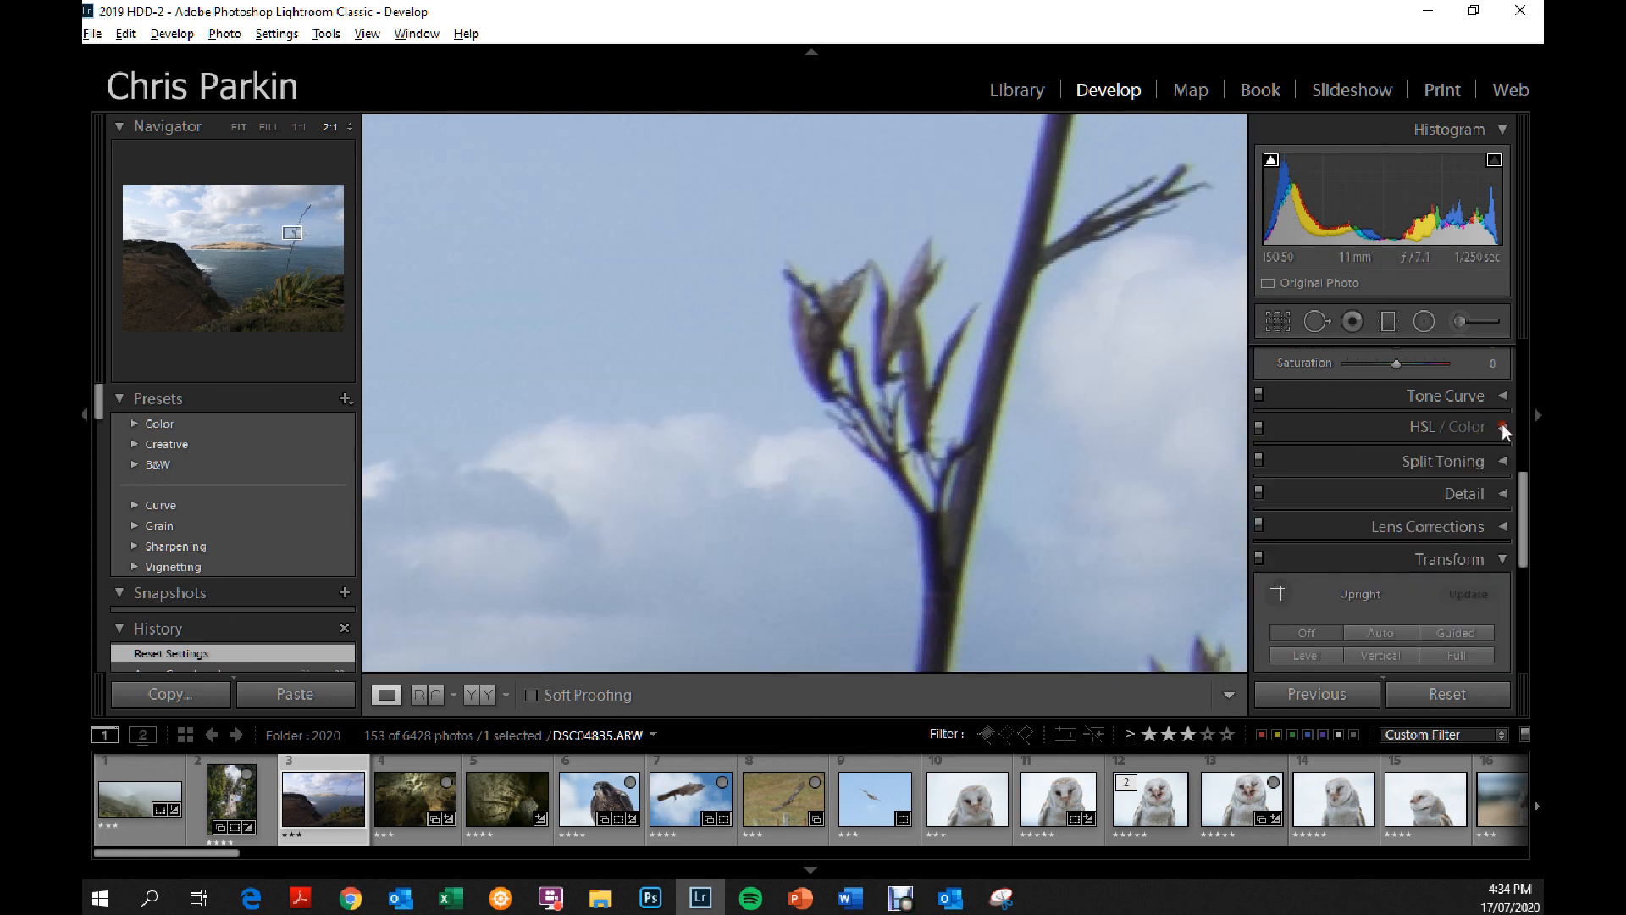
{"action": "left_click", "coordinate": [1443, 525]}
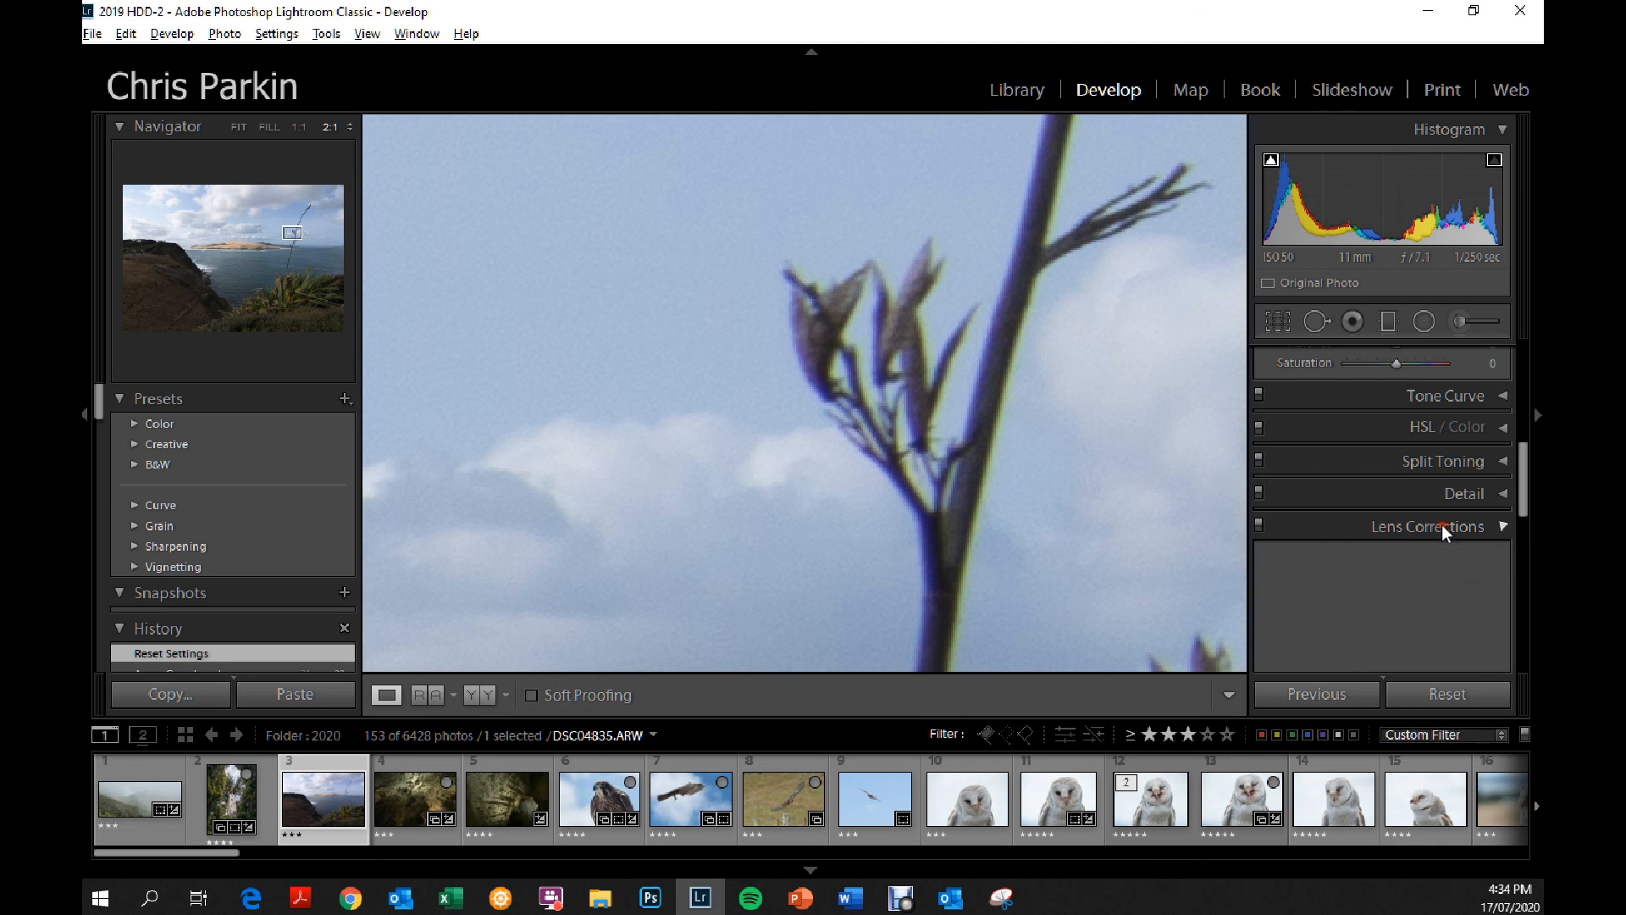
{"action": "left_click", "coordinate": [1279, 506]}
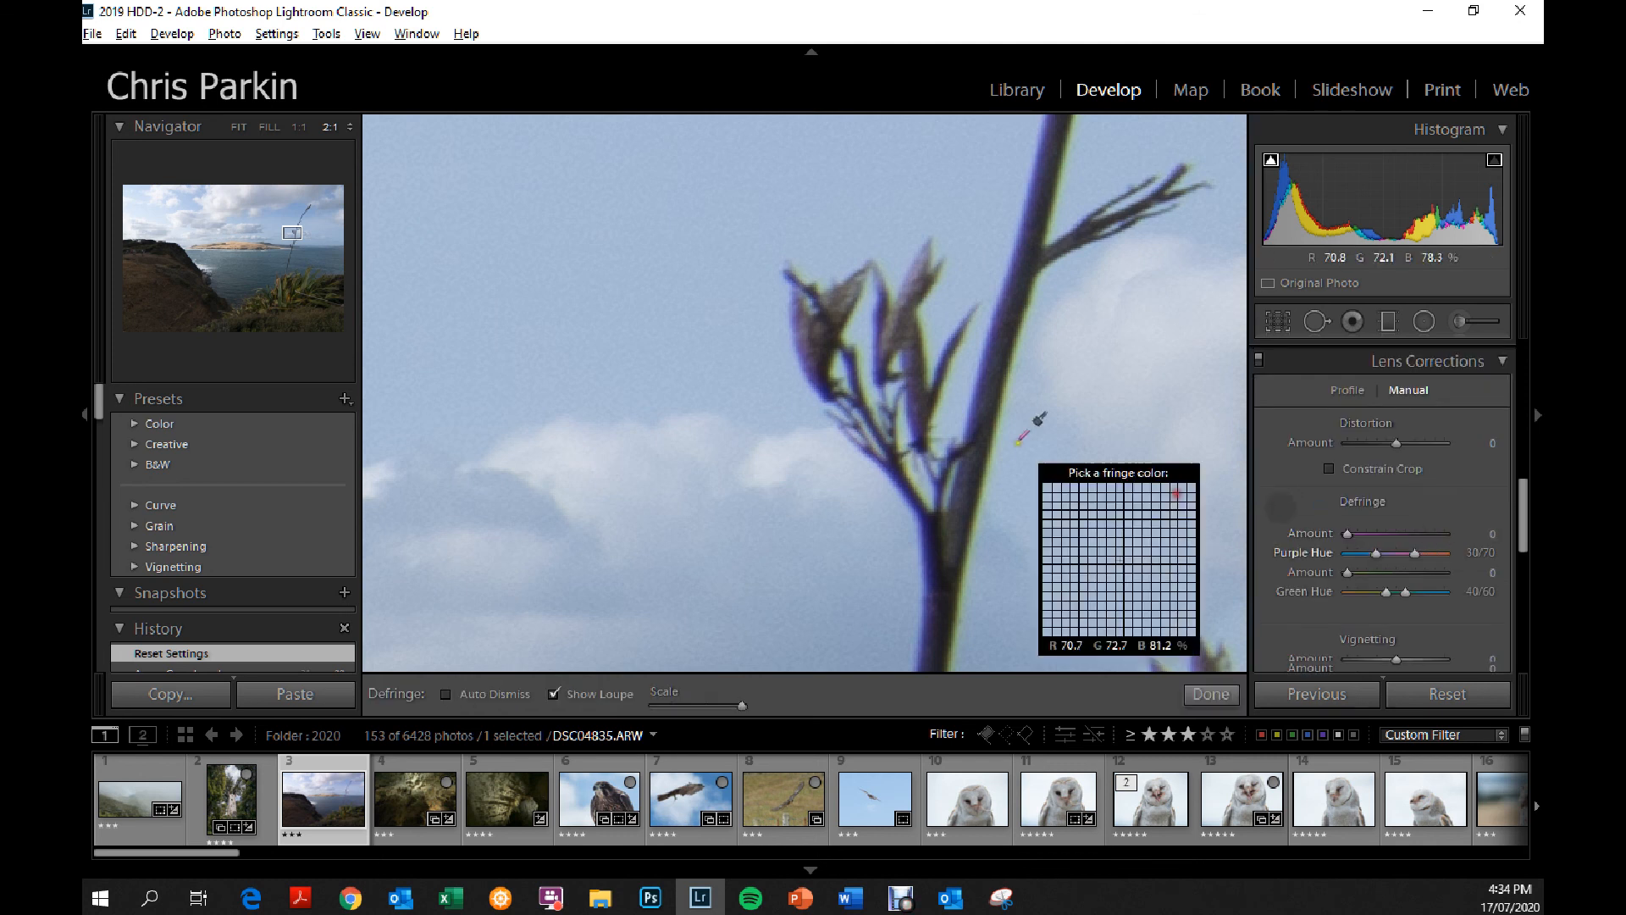
{"action": "left_click", "coordinate": [998, 408]}
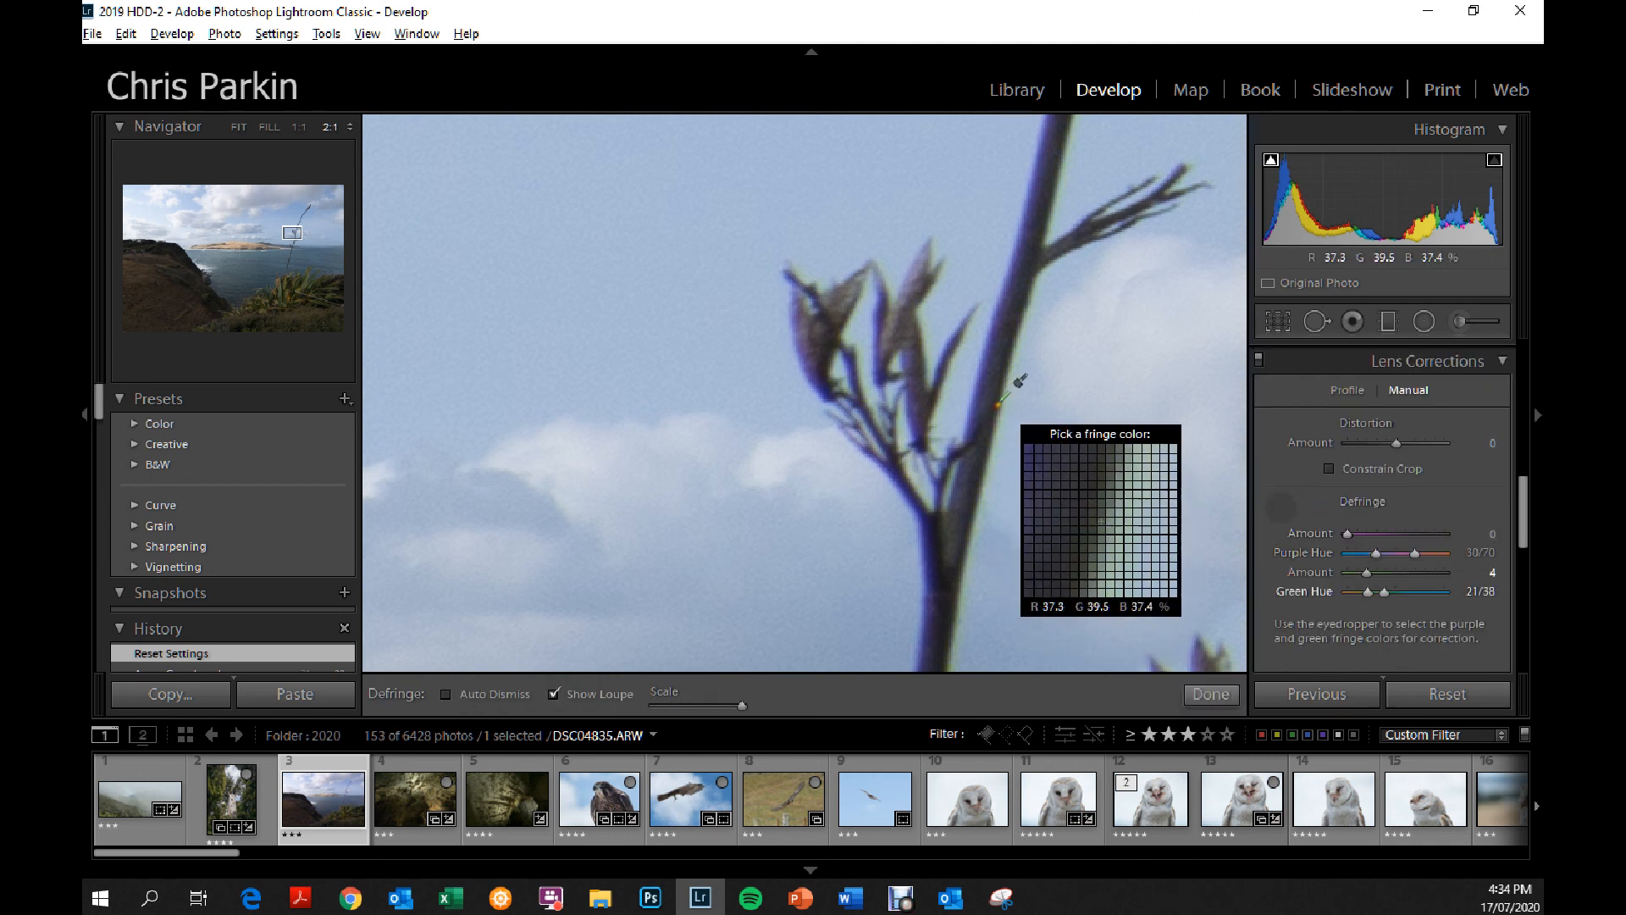
{"action": "left_click", "coordinate": [978, 385]}
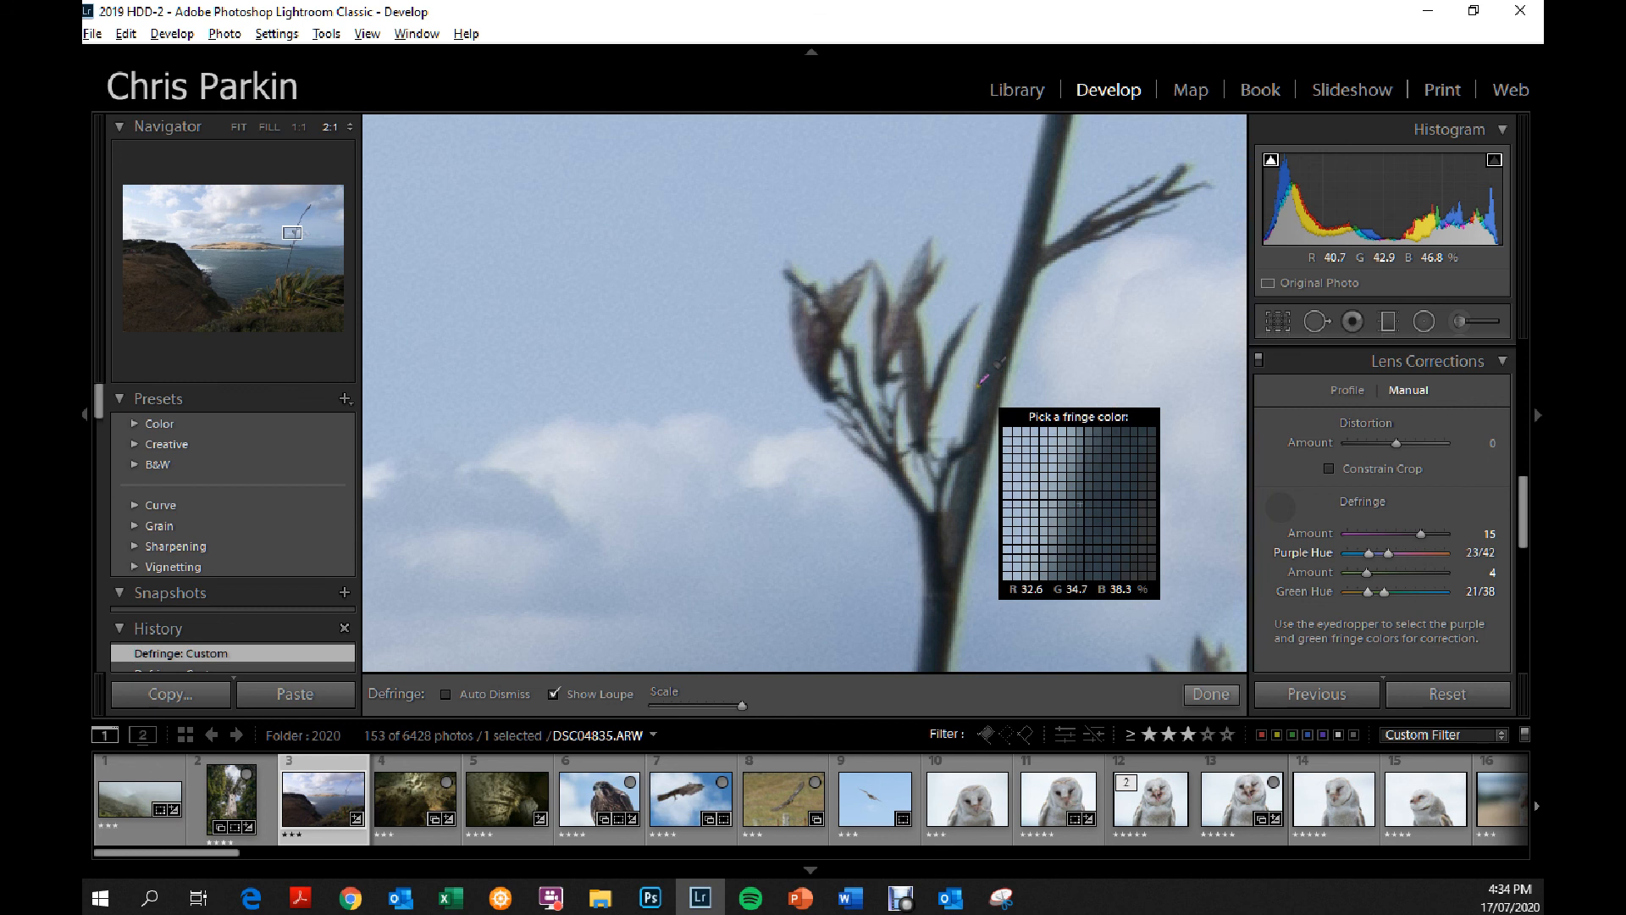
{"action": "left_click", "coordinate": [1211, 694]}
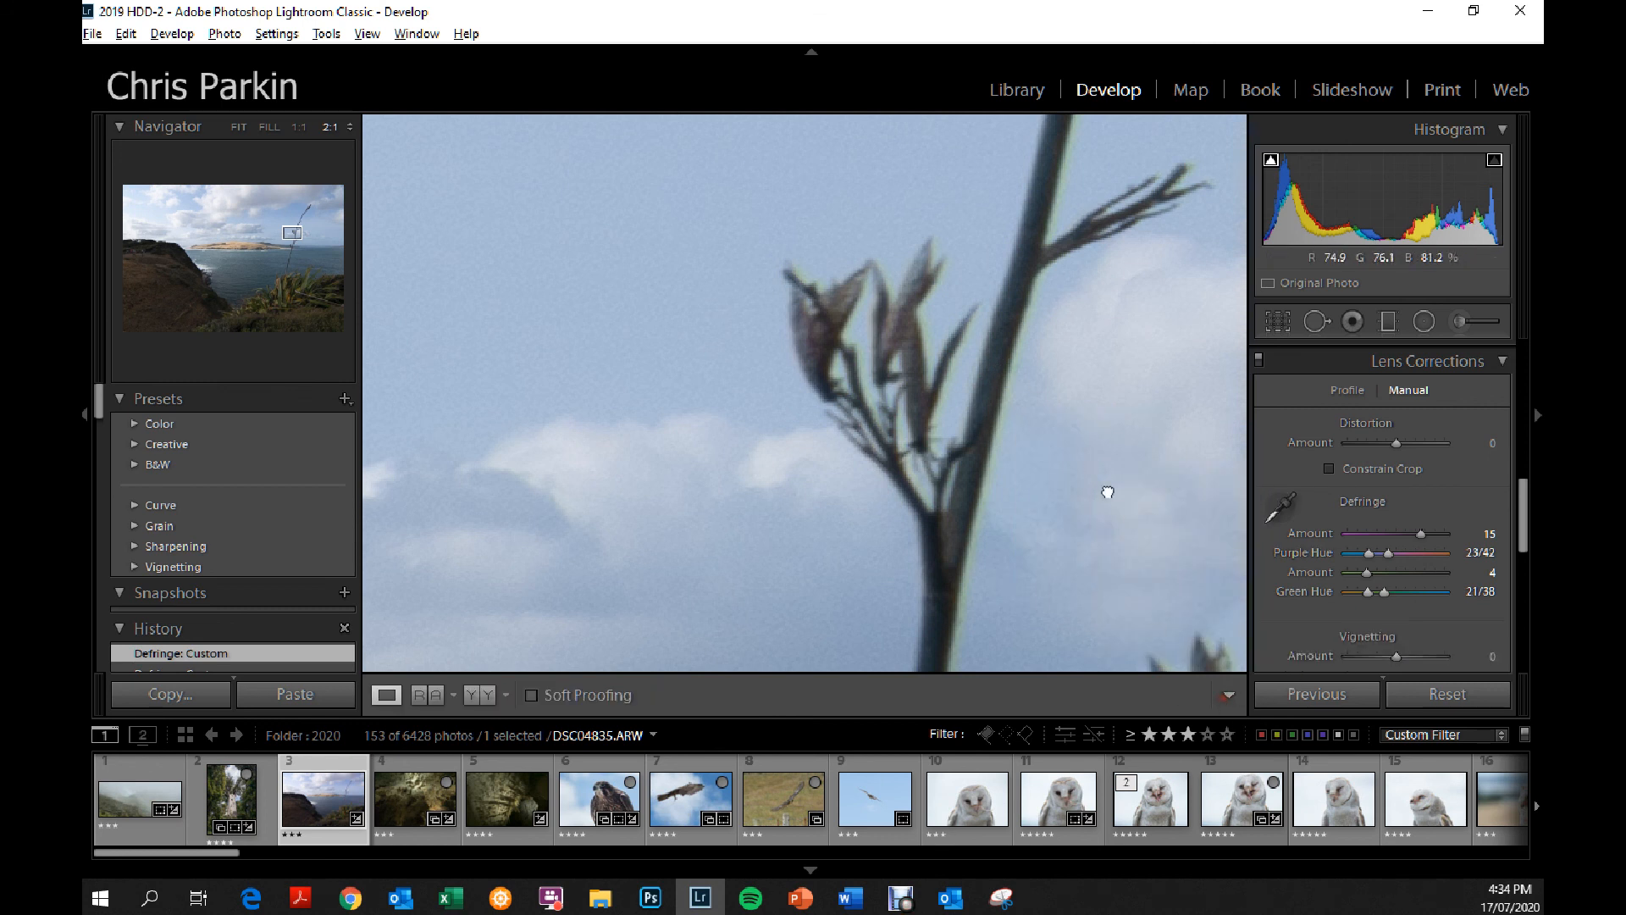
{"action": "left_click", "coordinate": [1108, 492]}
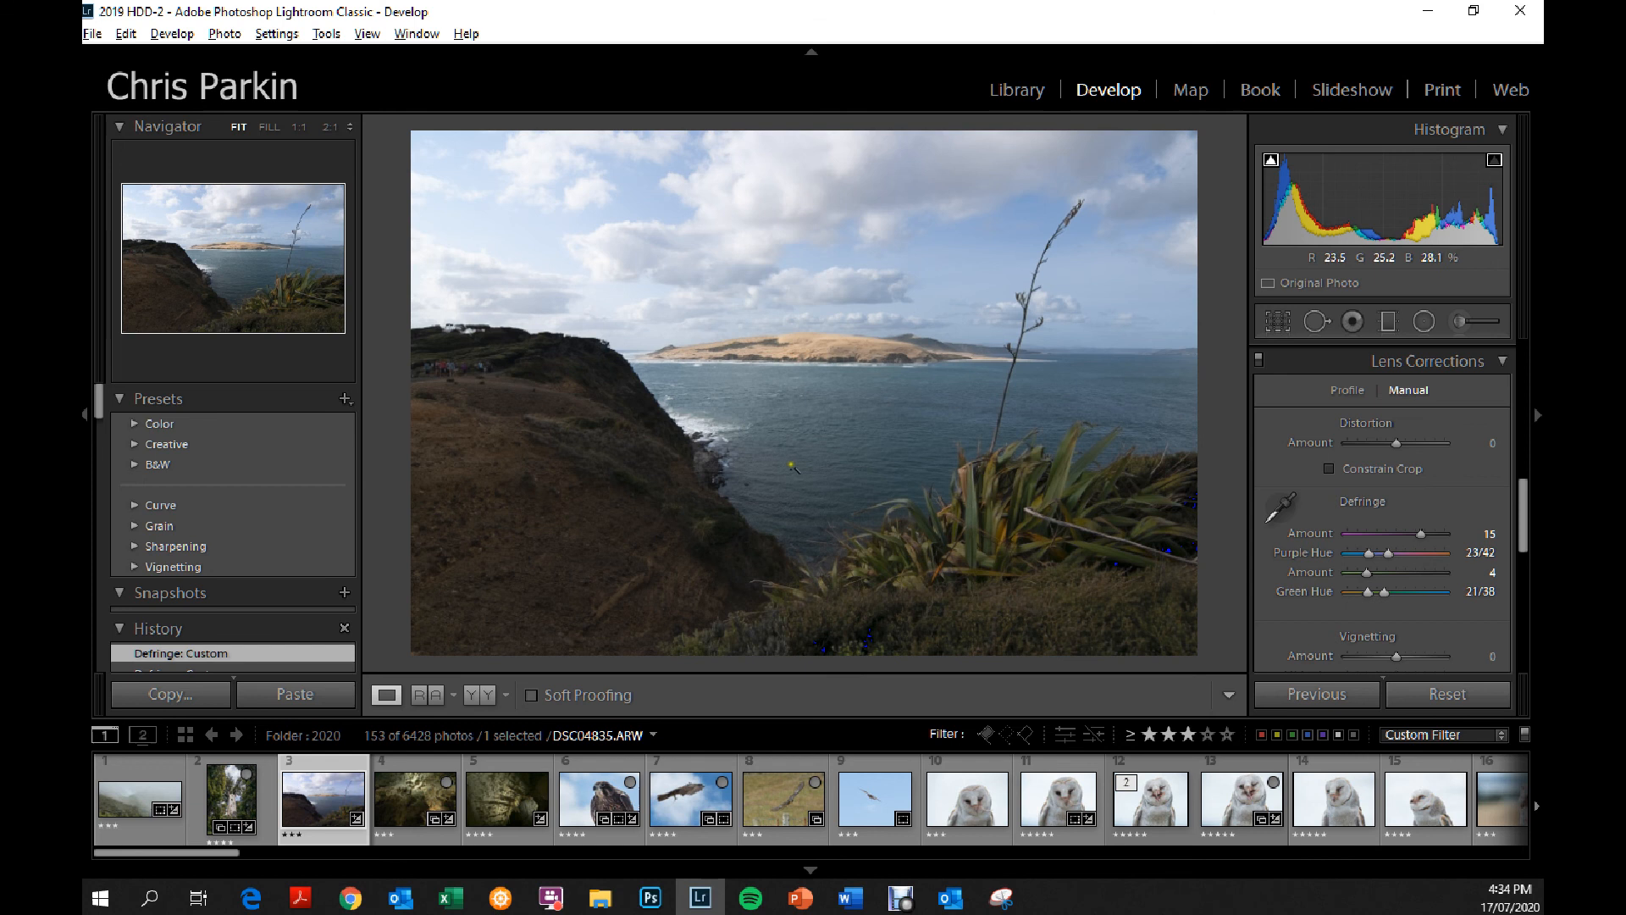
{"action": "left_click_drag", "start_coordinate": [1520, 540], "coordinate": [1526, 444]}
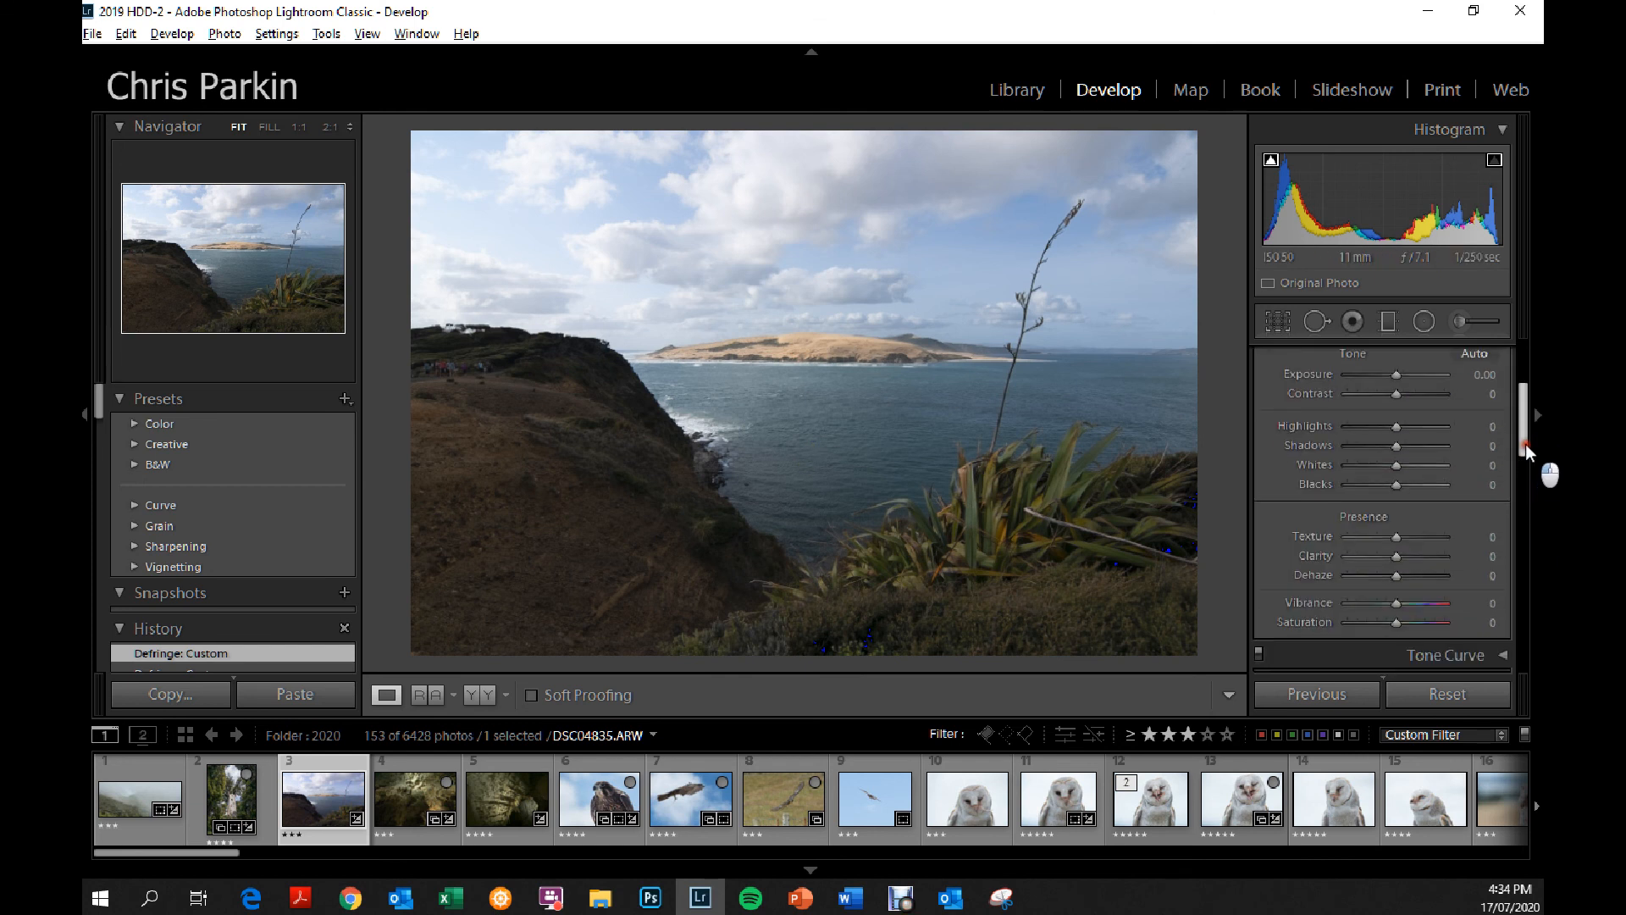